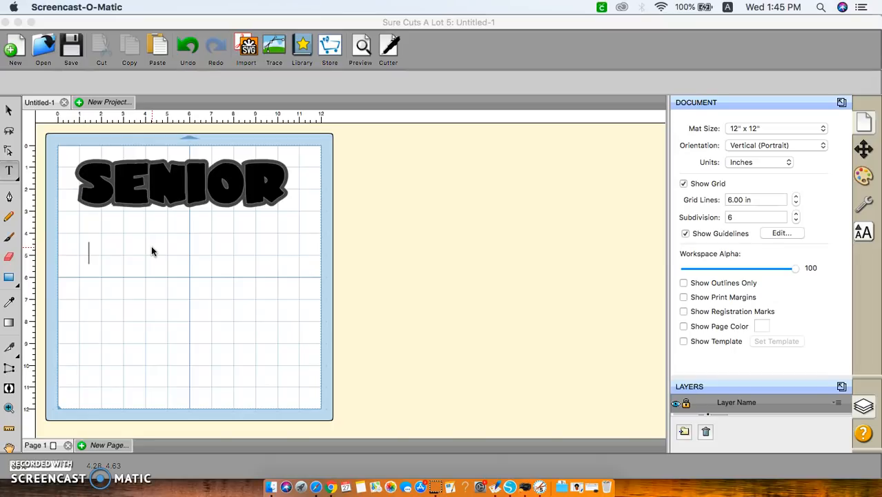
Enter the text "SEN OR" below the SENIOR design, leaving a space in place of the letter I
{"action": "left_click", "coordinate": [841, 104]}
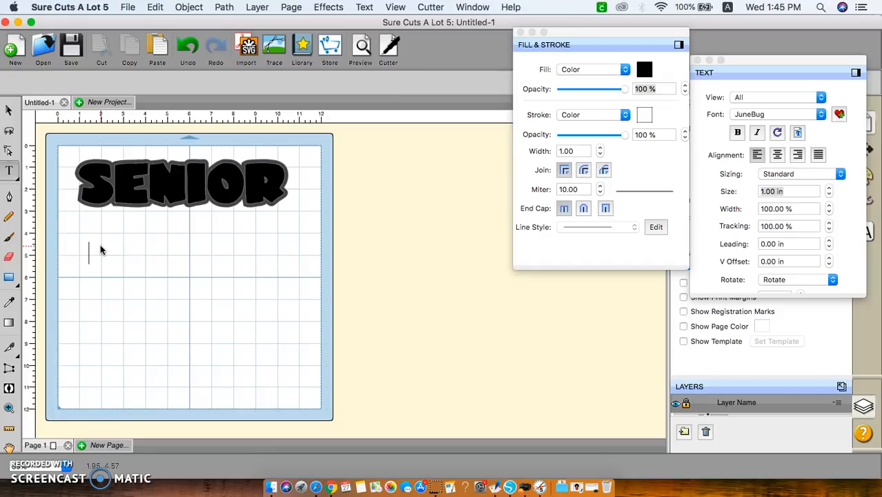
{"action": "type", "text": "EN "}
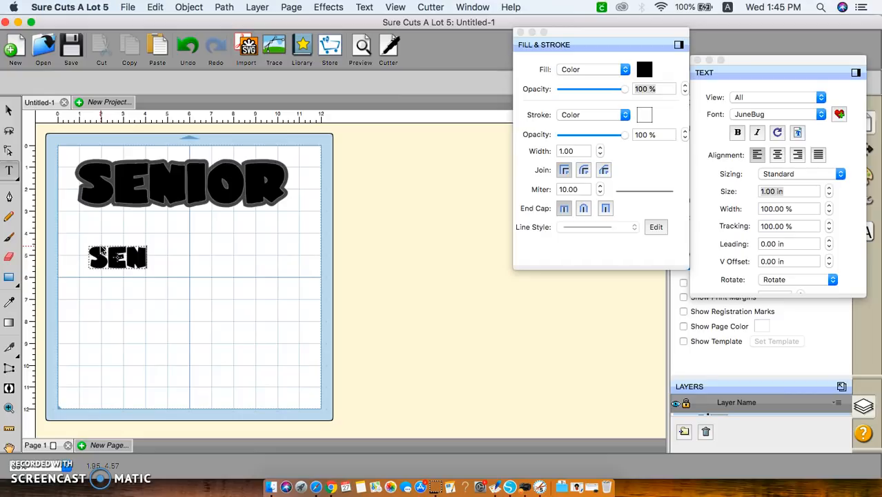
{"action": "type", "text": "O"}
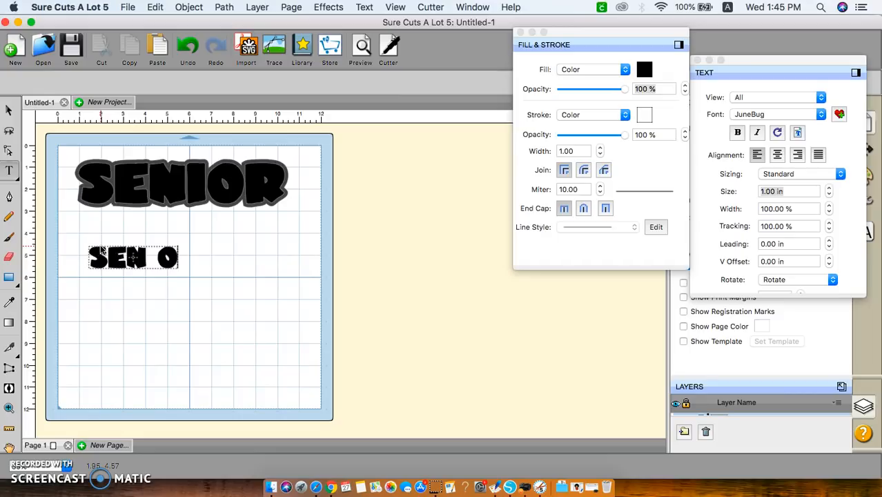
{"action": "type", "text": "R"}
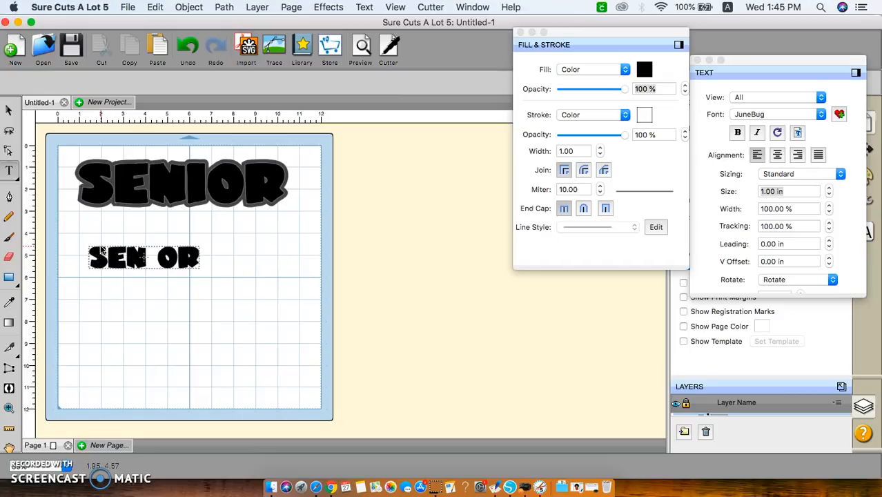
Enlarge the "SEN OR" text proportionally to about 10.71 × 2.14 in
{"action": "left_click", "coordinate": [8, 111]}
{"action": "left_click", "coordinate": [207, 279]}
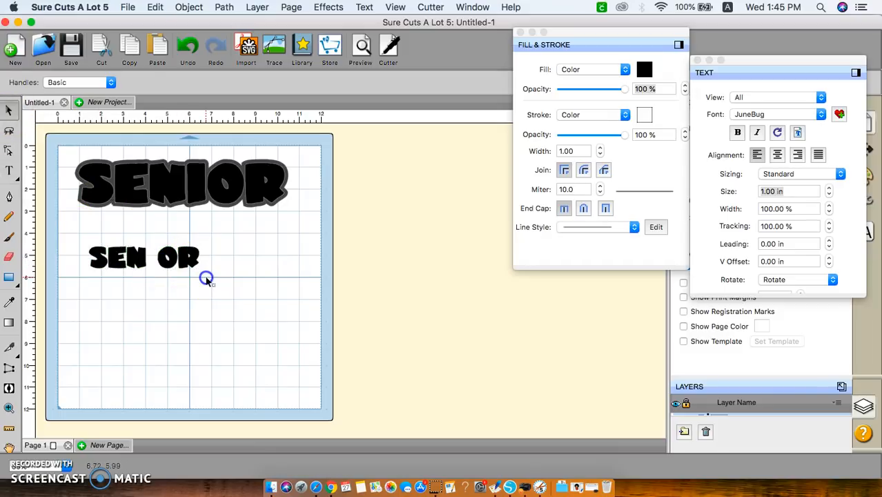
{"action": "left_click_drag", "start_coordinate": [208, 278], "coordinate": [305, 341]}
{"action": "left_click", "coordinate": [238, 264]}
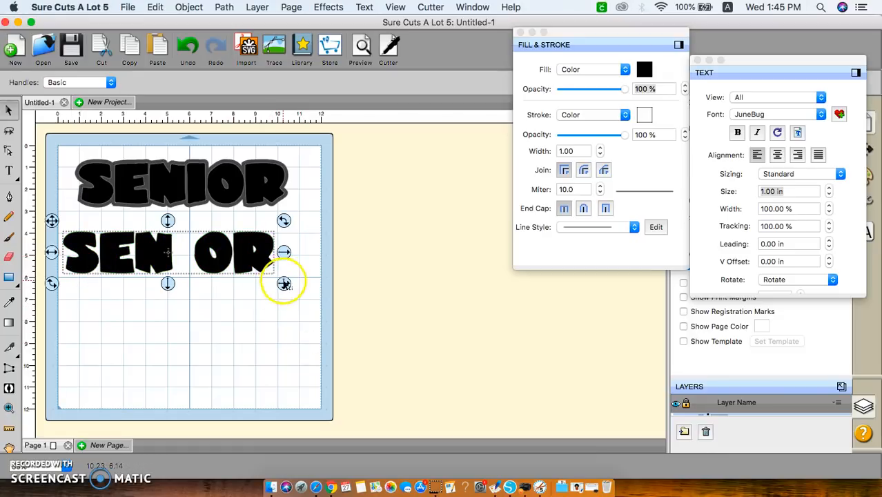
{"action": "left_click", "coordinate": [287, 285]}
{"action": "left_click_drag", "start_coordinate": [288, 285], "coordinate": [308, 301]}
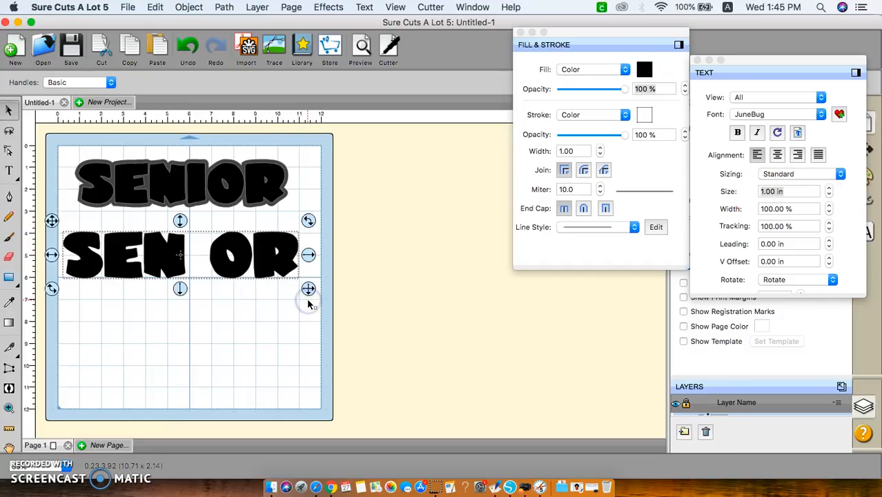
{"action": "left_click", "coordinate": [8, 171]}
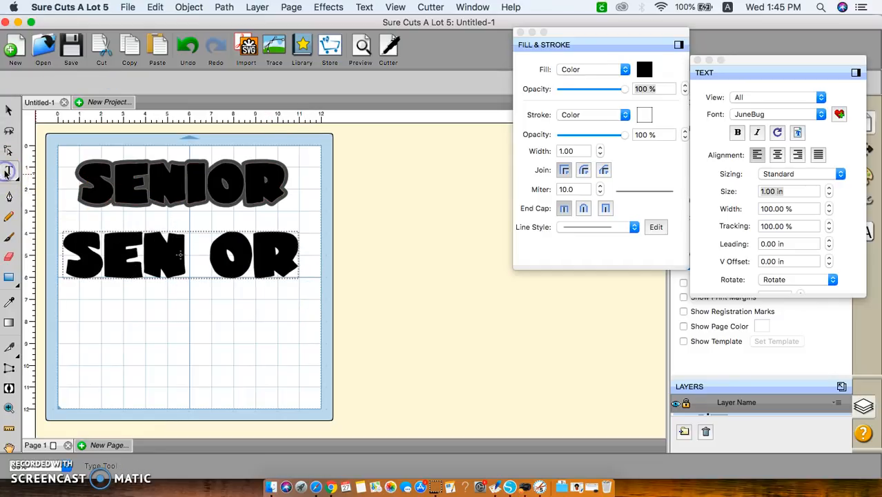
{"action": "left_click", "coordinate": [101, 241]}
{"action": "type", "text": "201"}
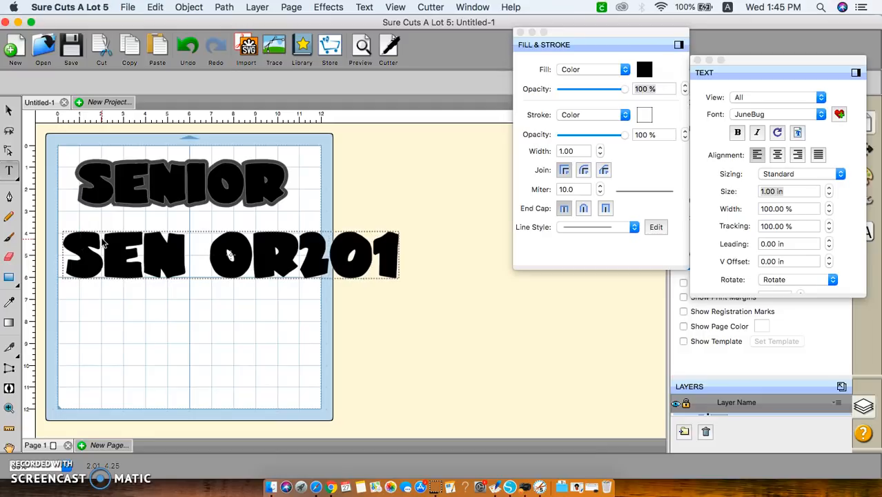
{"action": "key", "text": "BackSpace"}
{"action": "key", "text": "BackSpace"}
{"action": "key", "text": "BackSpace"}
Add "2019" as a separate text object in the empty area below "SEN OR"
{"action": "left_click", "coordinate": [206, 343]}
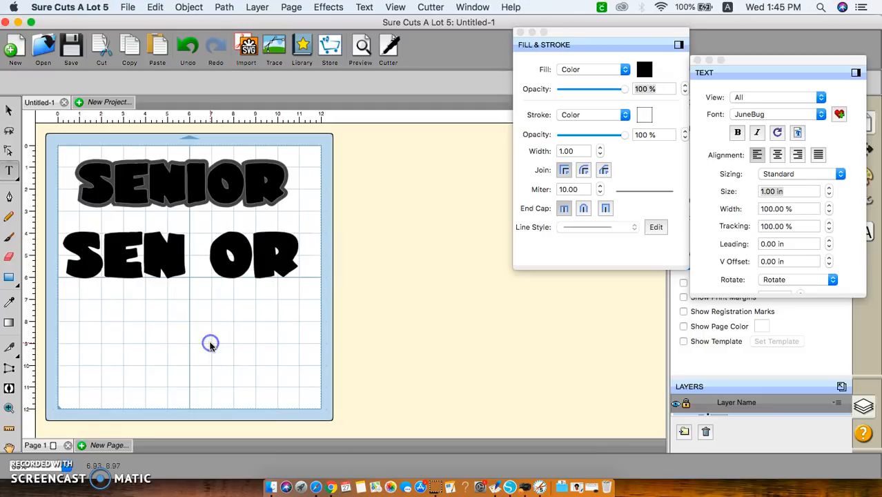
{"action": "type", "text": "2019"}
{"action": "left_click", "coordinate": [276, 330]}
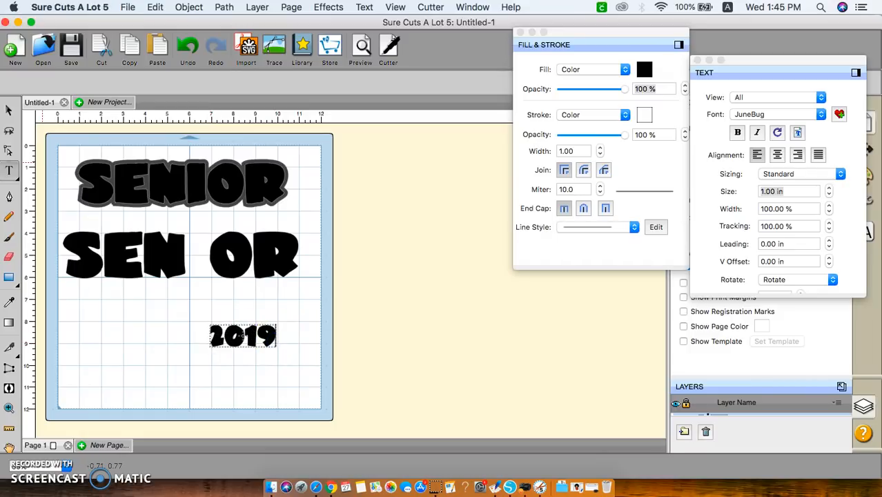
Rotate the "2019" text 90° clockwise so it reads vertically downward
{"action": "left_click", "coordinate": [9, 111]}
{"action": "left_click", "coordinate": [273, 336]}
{"action": "left_click_drag", "start_coordinate": [272, 336], "coordinate": [244, 368]}
{"action": "left_click", "coordinate": [241, 278]}
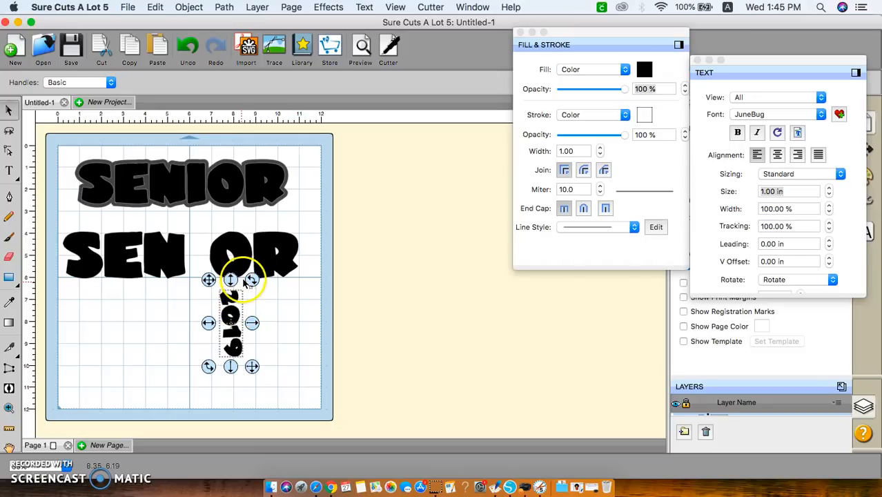
{"action": "left_click_drag", "start_coordinate": [253, 282], "coordinate": [257, 286]}
Fit the vertical "2019" into the gap between N and O, scaled to about 0.64 × 2.00 in
{"action": "left_click_drag", "start_coordinate": [235, 321], "coordinate": [200, 262]}
{"action": "left_click_drag", "start_coordinate": [224, 312], "coordinate": [200, 276]}
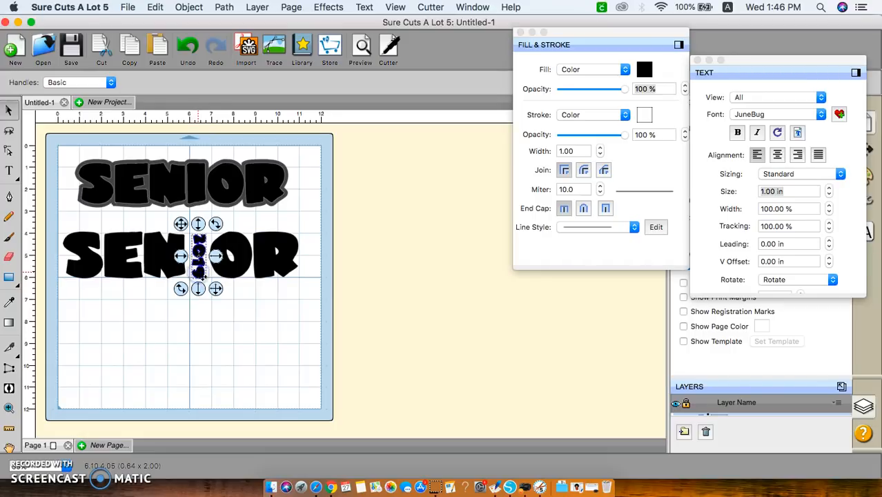
{"action": "left_click", "coordinate": [259, 315]}
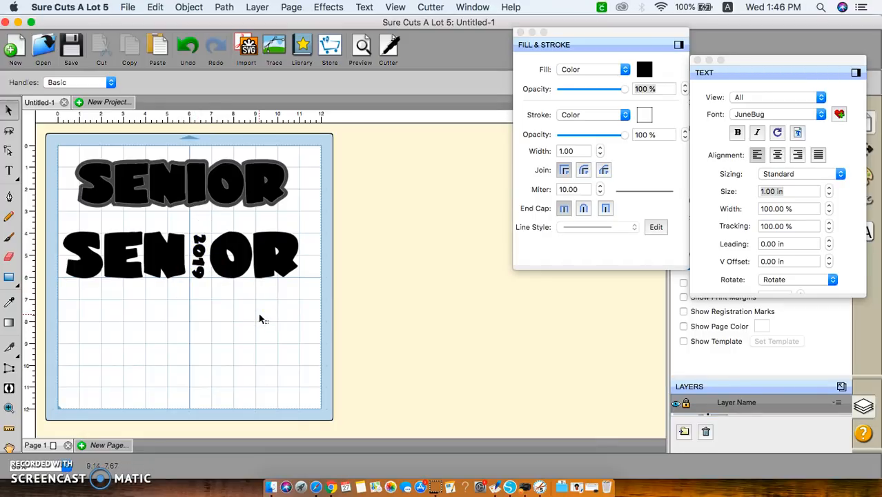
Group the "SEN OR" text with the vertical "2019"
{"action": "left_click", "coordinate": [51, 210]}
{"action": "left_click_drag", "start_coordinate": [56, 218], "coordinate": [319, 306]}
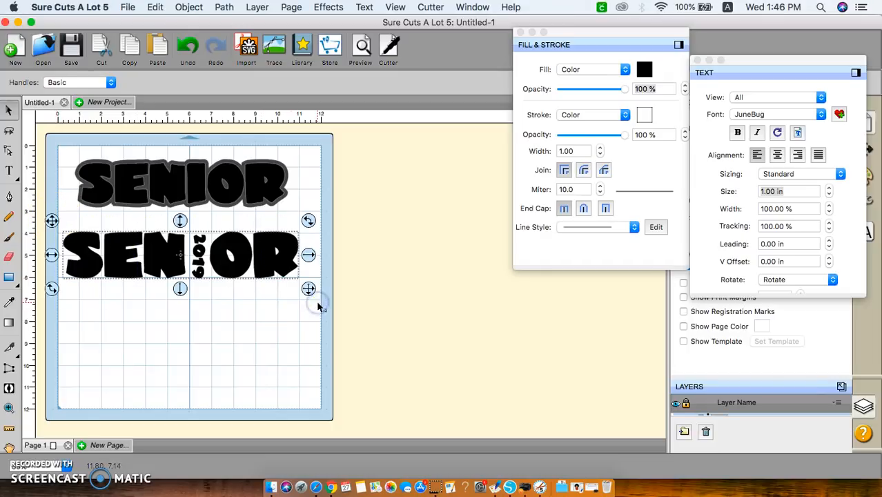
{"action": "left_click", "coordinate": [218, 8]}
{"action": "mouse_move", "coordinate": [188, 8]}
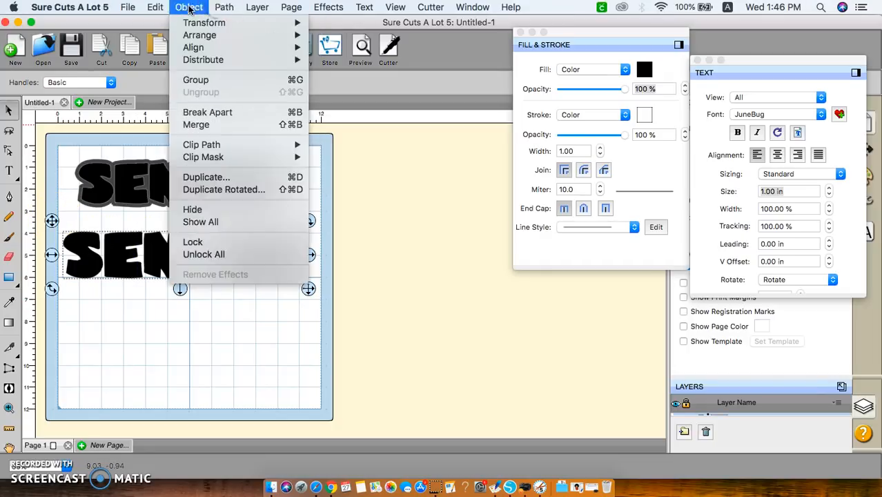
{"action": "left_click", "coordinate": [210, 83]}
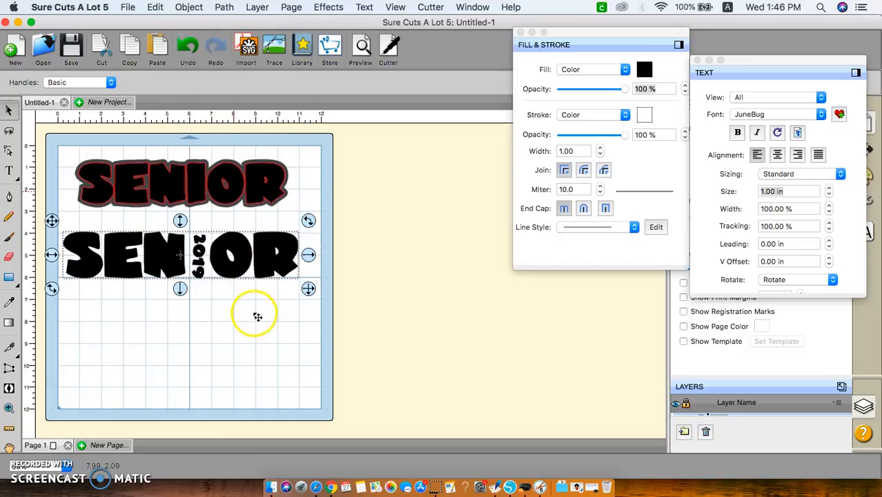
Add a shadow layer of 0.292 in with a miter of 1.00 to the grouped SEN-2019-OR design
{"action": "left_click", "coordinate": [180, 256]}
{"action": "left_click", "coordinate": [233, 259]}
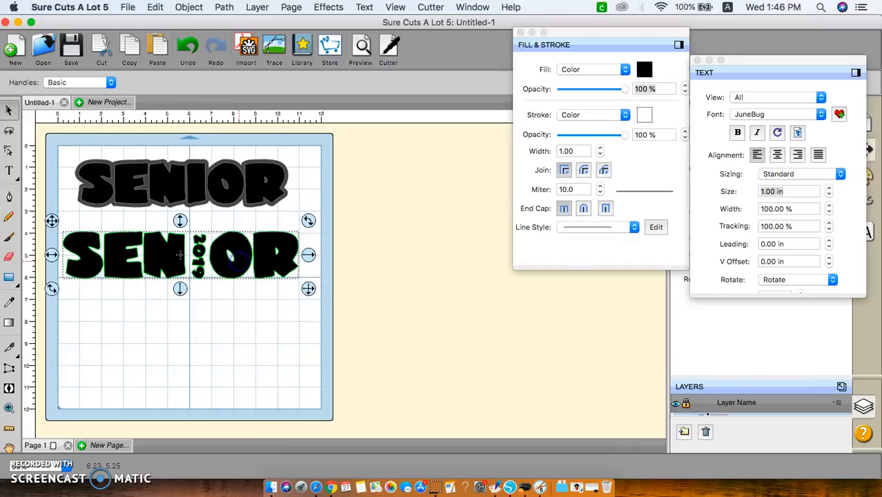
{"action": "right_click", "coordinate": [238, 261]}
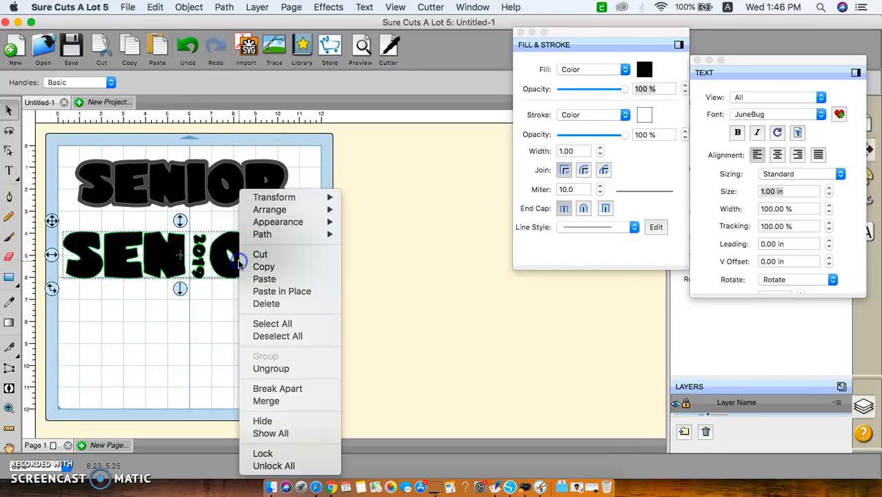
{"action": "mouse_move", "coordinate": [279, 226]}
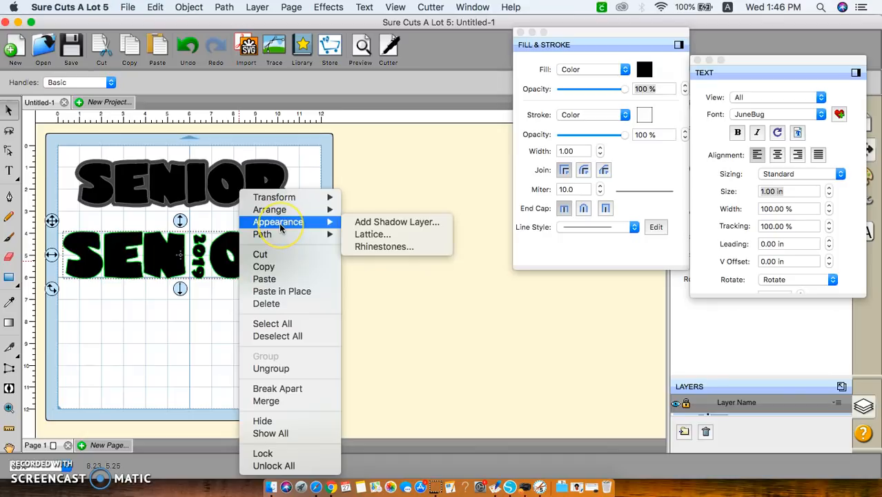
{"action": "left_click", "coordinate": [370, 228]}
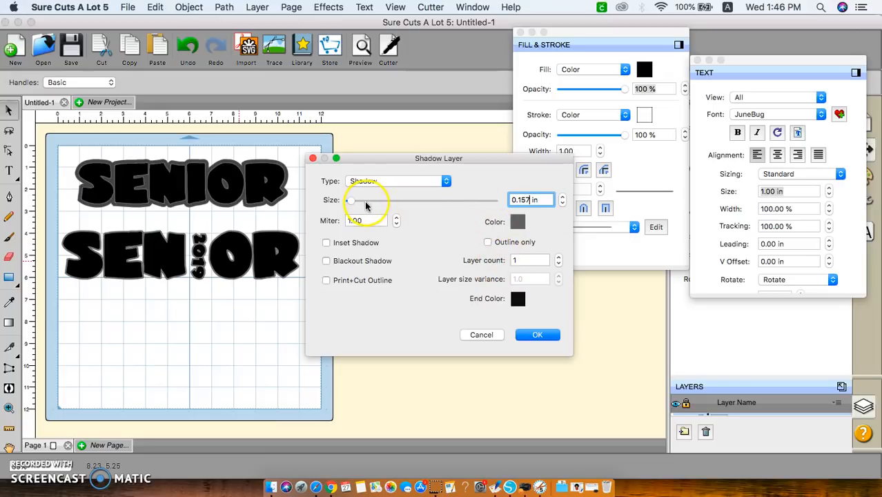
{"action": "left_click", "coordinate": [374, 221]}
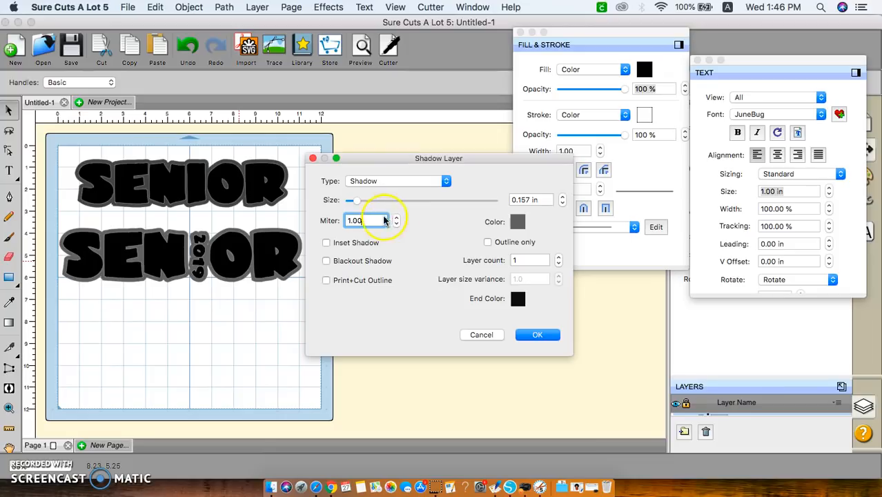
{"action": "left_click_drag", "start_coordinate": [358, 206], "coordinate": [361, 208]}
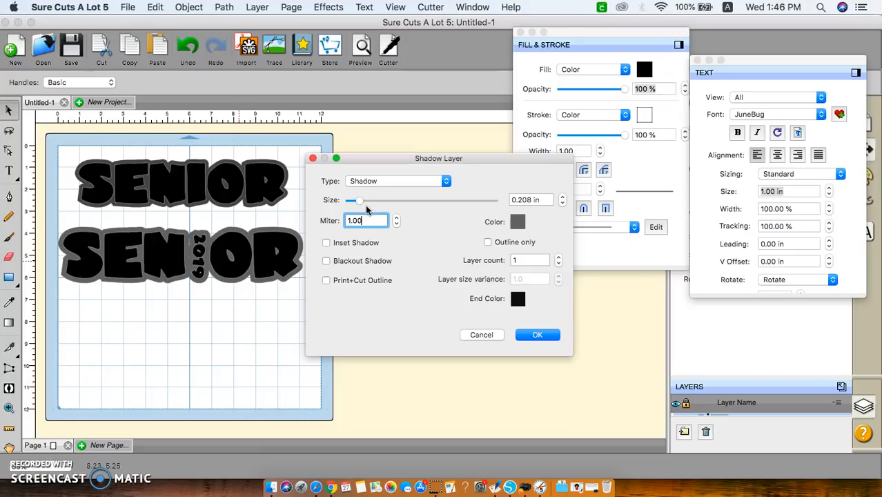
{"action": "left_click_drag", "start_coordinate": [361, 203], "coordinate": [363, 203]}
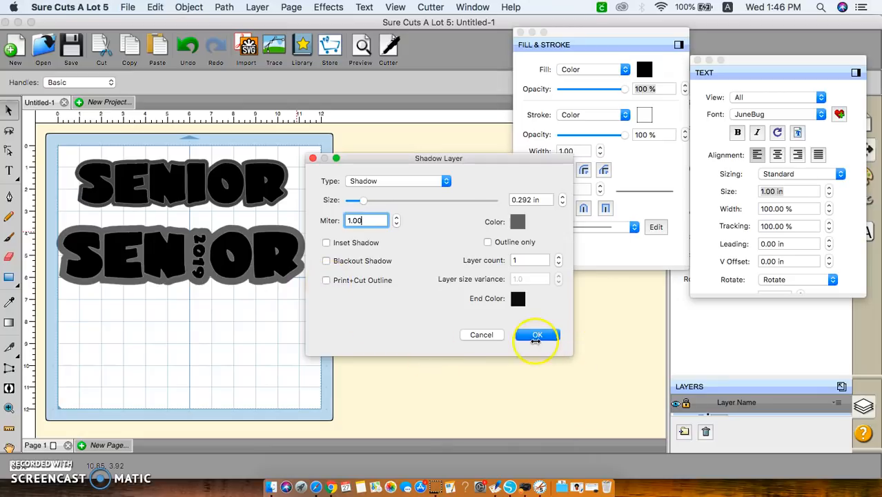
{"action": "left_click", "coordinate": [537, 334]}
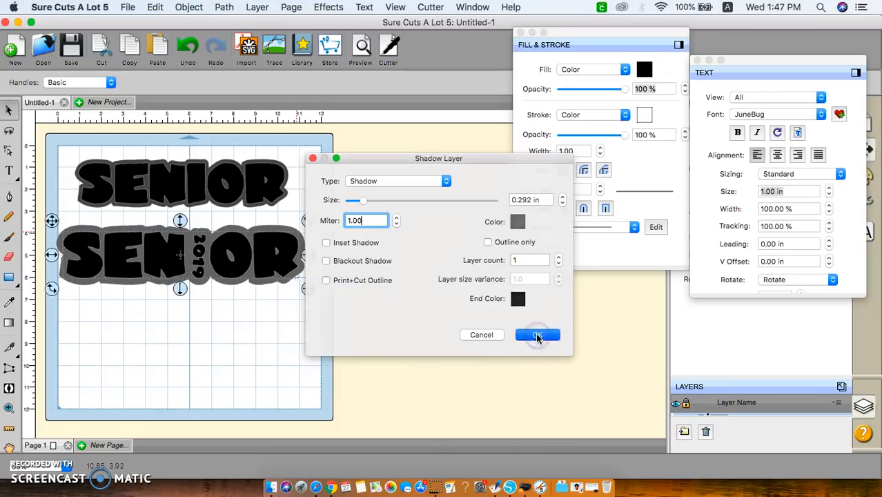
Shrink the shadowed SEN-2019-OR design to about 10 in wide and place it directly beneath the SENIOR design
{"action": "left_click_drag", "start_coordinate": [48, 215], "coordinate": [263, 250]}
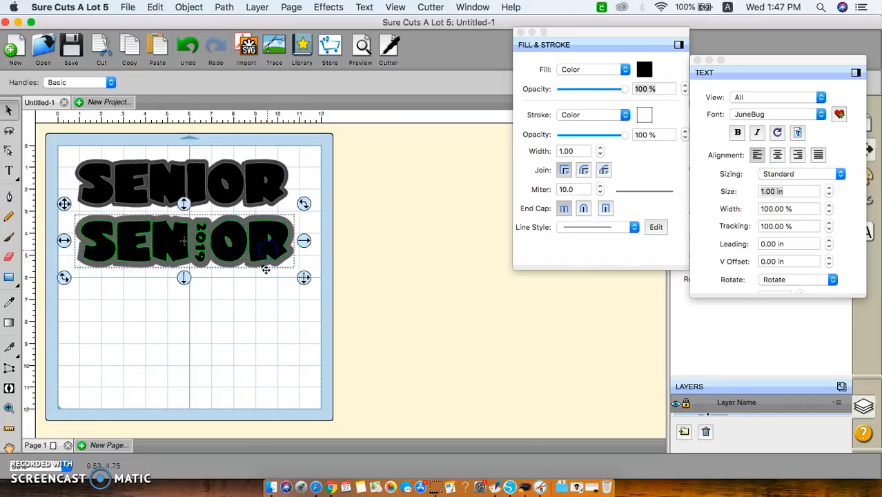
{"action": "left_click", "coordinate": [217, 364]}
Add the text "RISING" in the empty area below the SEN-2019-OR design
{"action": "left_click", "coordinate": [9, 171]}
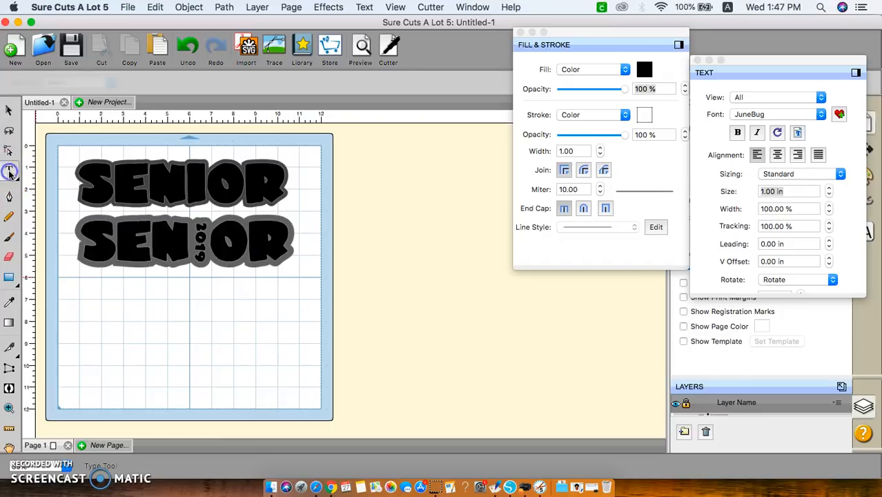
{"action": "left_click", "coordinate": [125, 329]}
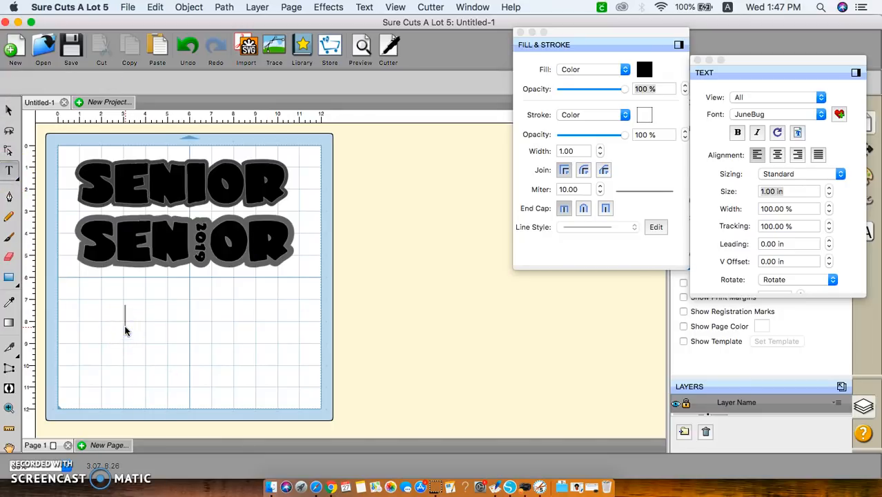
{"action": "type", "text": "RISIN"}
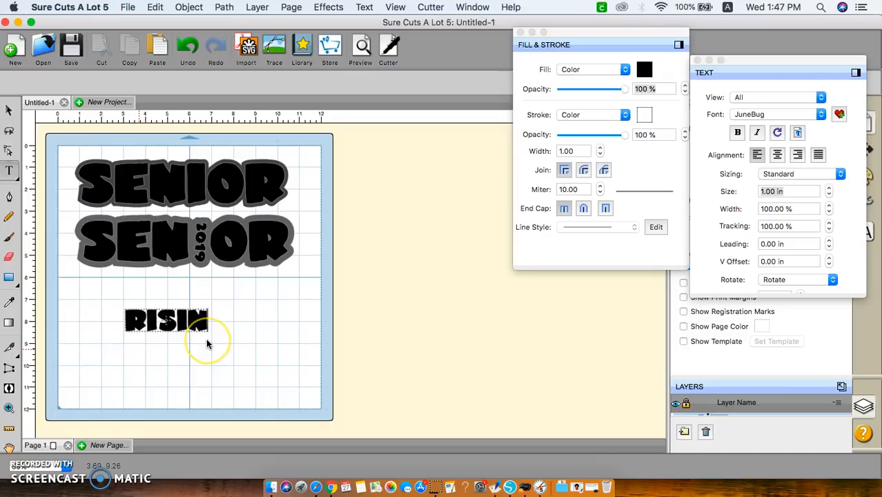
{"action": "type", "text": "GG"}
{"action": "key", "text": "BackSpace"}
{"action": "left_click", "coordinate": [207, 324]}
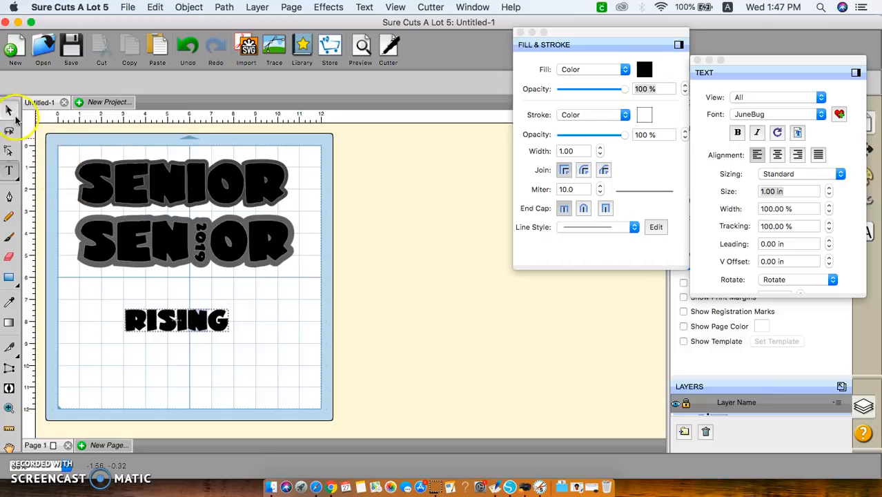
Enlarge "RISING" to about 9.5 in wide and position it across the mat below the SEN-2019-OR design
{"action": "left_click", "coordinate": [9, 110]}
{"action": "left_click_drag", "start_coordinate": [201, 320], "coordinate": [303, 377]}
{"action": "left_click", "coordinate": [196, 317]}
{"action": "left_click_drag", "start_coordinate": [232, 312], "coordinate": [232, 322]}
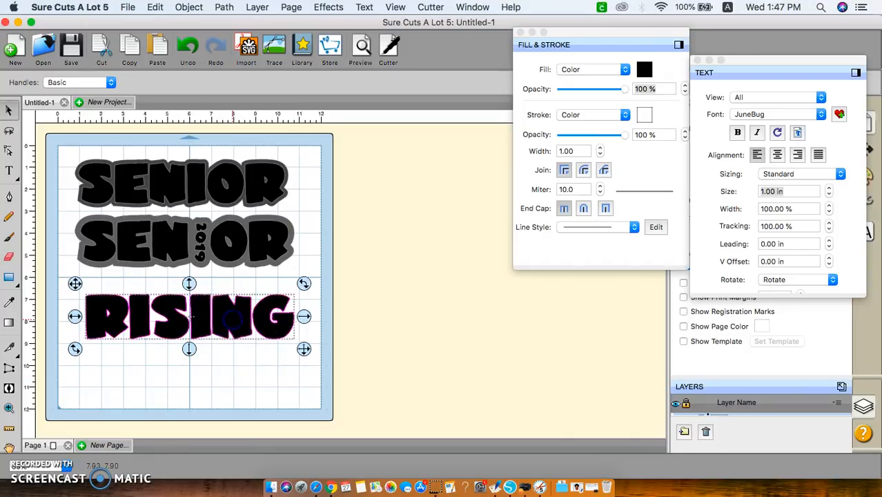
Add "FRESHMAN" as a separate text object below "RISING" and select it as an object
{"action": "left_click", "coordinate": [9, 171]}
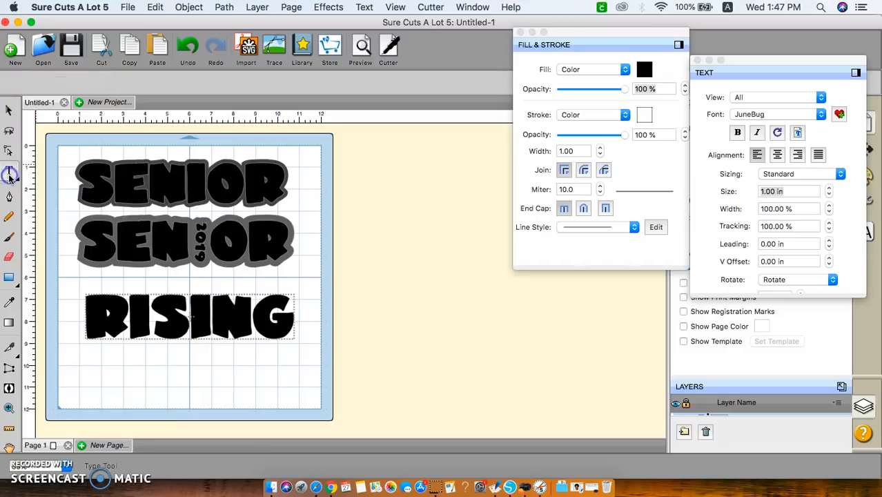
{"action": "left_click", "coordinate": [102, 393]}
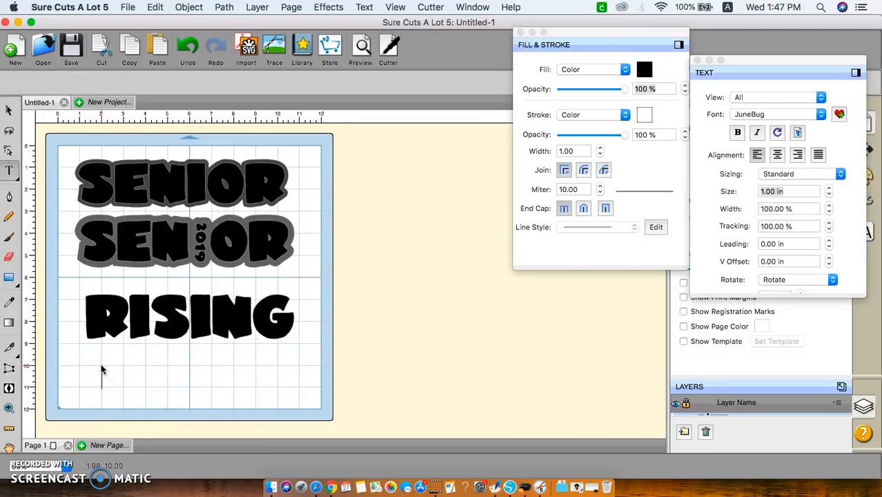
{"action": "type", "text": "FRESHMAN"}
{"action": "left_click", "coordinate": [178, 390]}
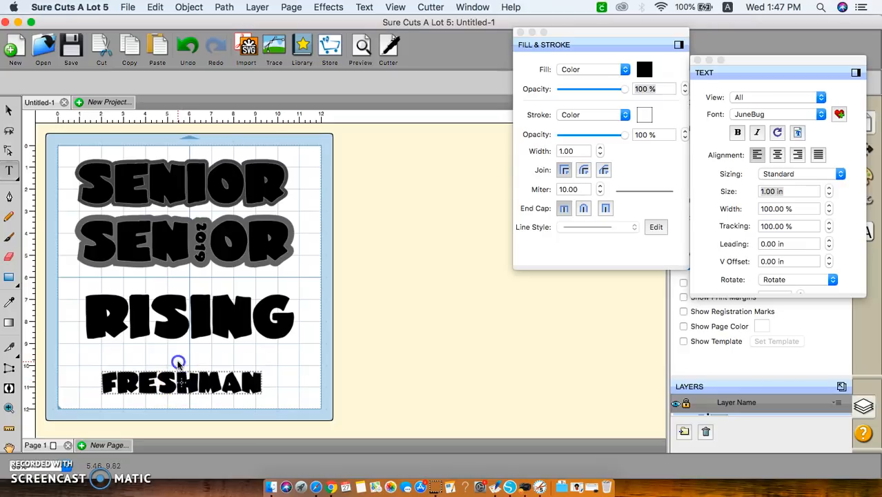
{"action": "left_click", "coordinate": [8, 108]}
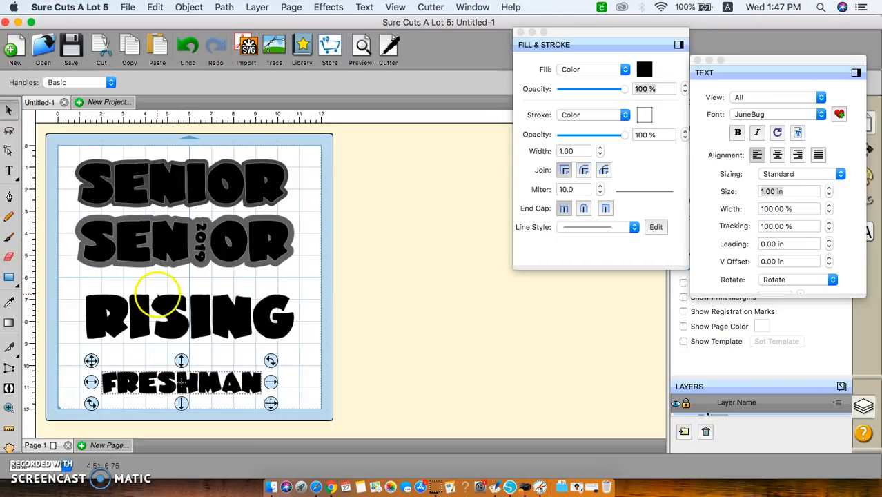
Move "FRESHMAN" directly beneath "RISING", aligned with its start, and enlarge it to about 9.5 in wide
{"action": "left_click_drag", "start_coordinate": [196, 377], "coordinate": [194, 350]}
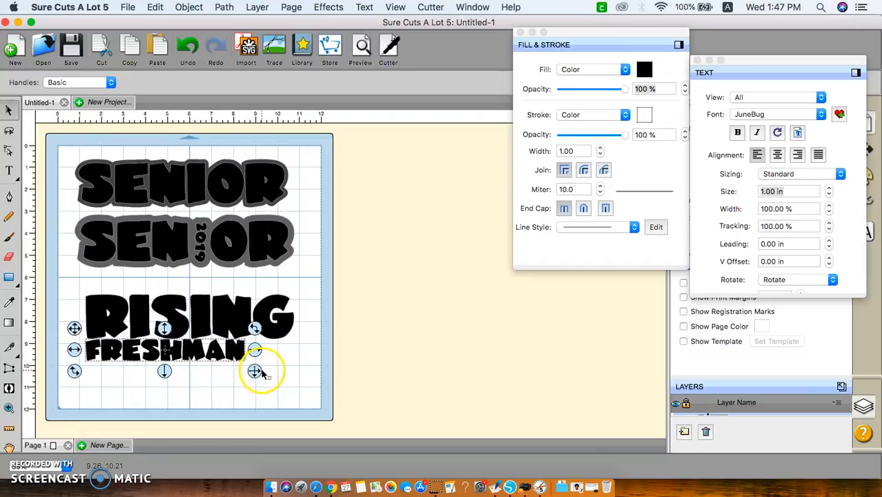
{"action": "left_click_drag", "start_coordinate": [255, 371], "coordinate": [306, 392]}
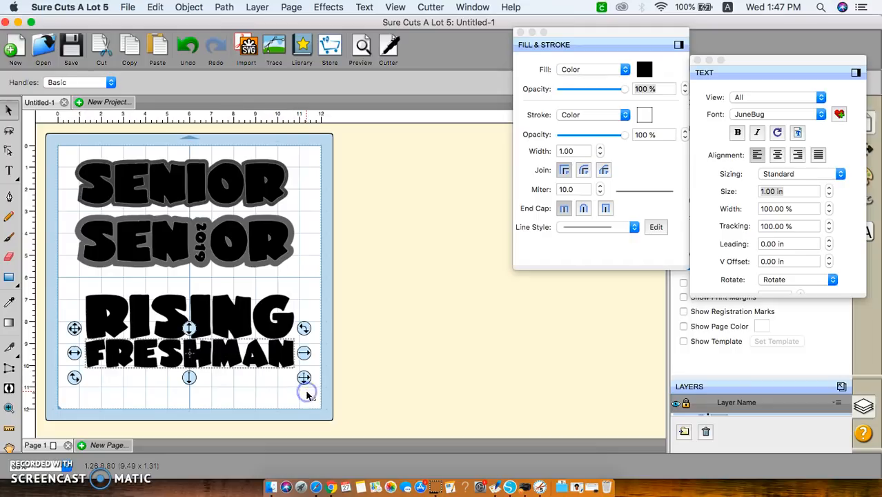
{"action": "left_click", "coordinate": [225, 394]}
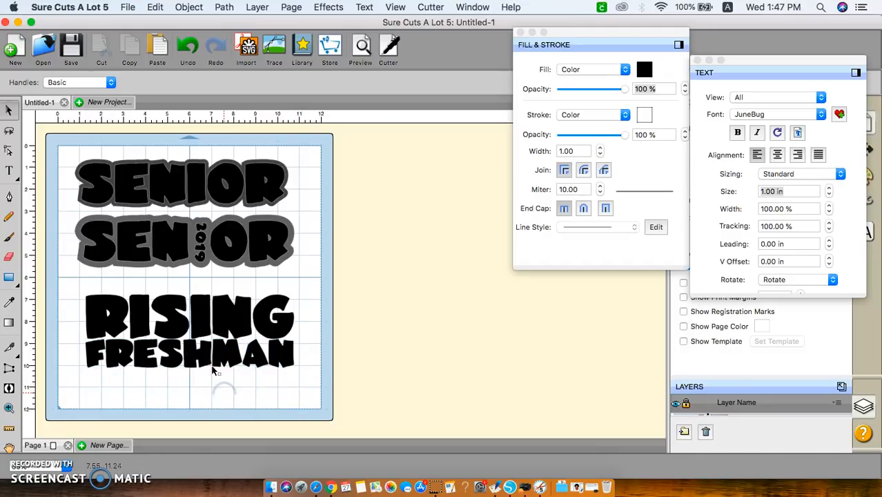
Group the "RISING" and "FRESHMAN" text objects together and clear the selection
{"action": "left_click", "coordinate": [200, 312]}
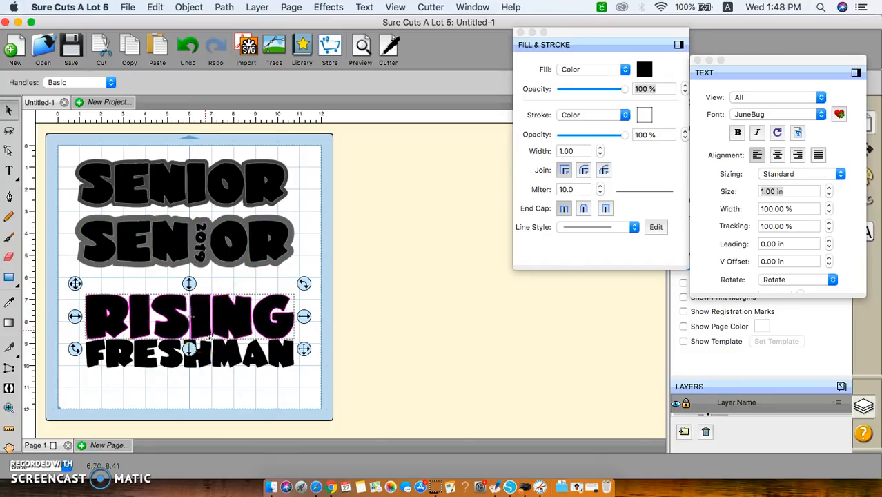
{"action": "left_click", "coordinate": [241, 399]}
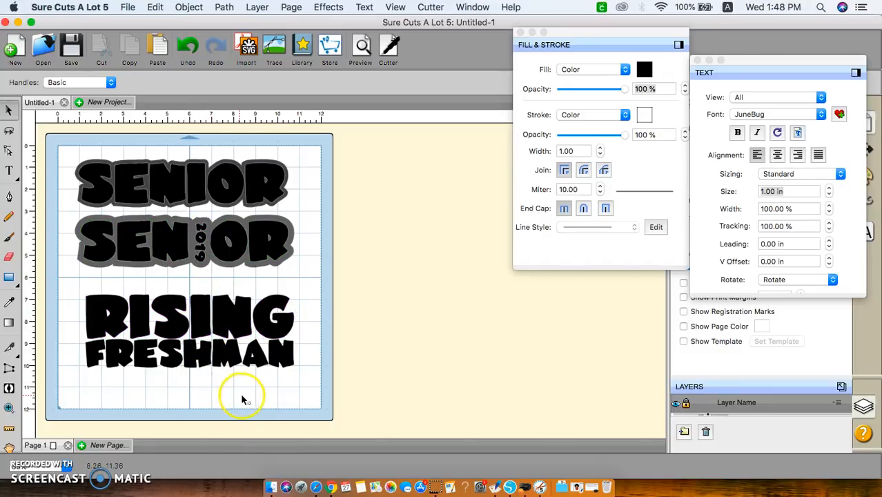
{"action": "left_click_drag", "start_coordinate": [76, 284], "coordinate": [307, 393]}
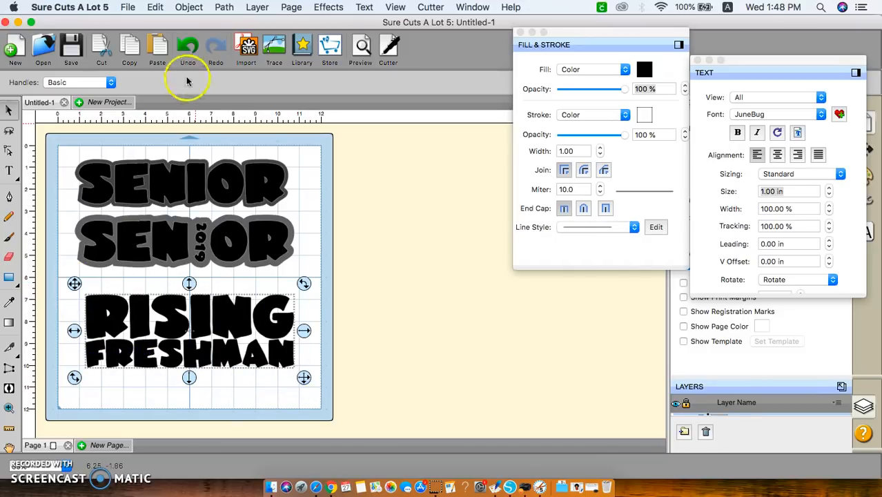
{"action": "left_click", "coordinate": [189, 7]}
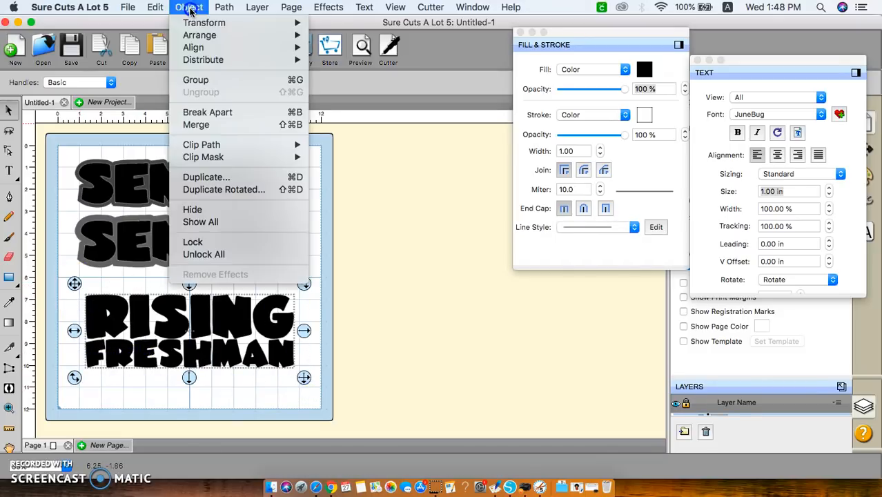
{"action": "left_click", "coordinate": [196, 80]}
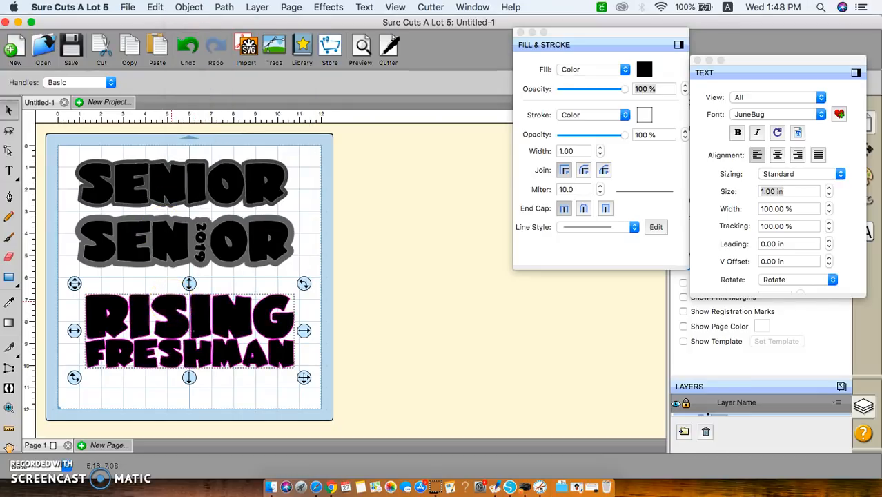
{"action": "left_click", "coordinate": [112, 393]}
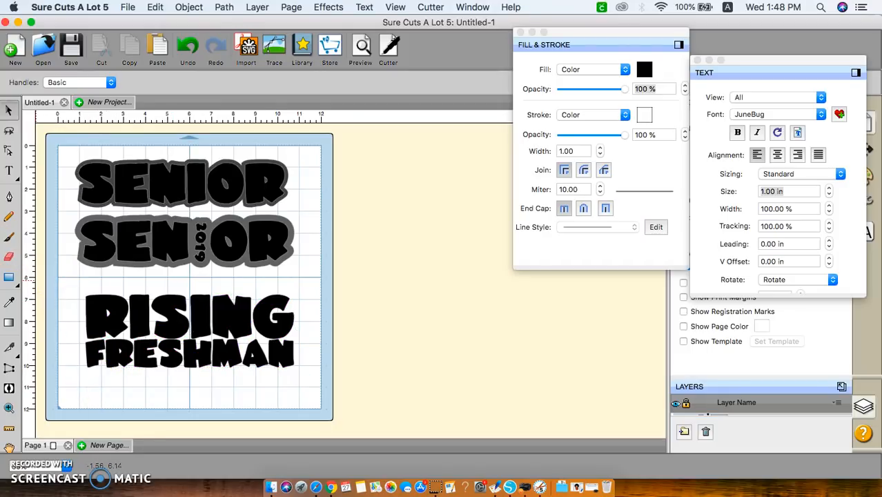
{"action": "left_click", "coordinate": [117, 323]}
{"action": "right_click", "coordinate": [116, 323]}
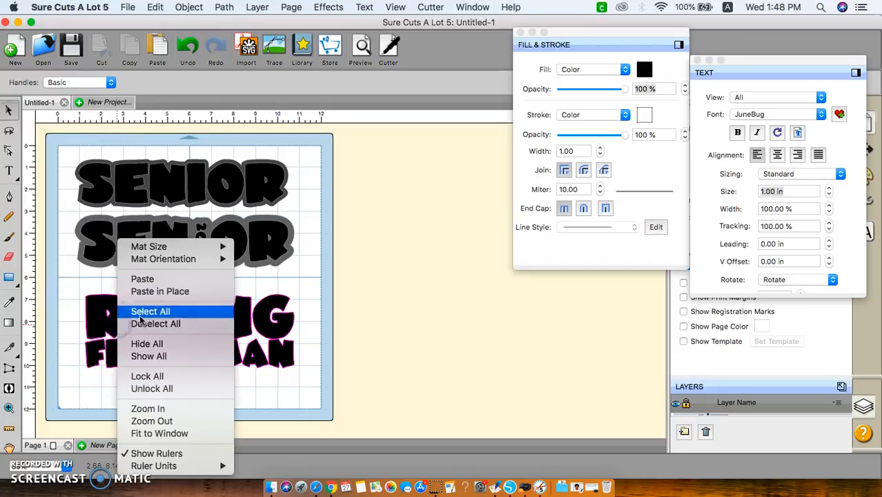
{"action": "left_click", "coordinate": [155, 294]}
{"action": "left_click", "coordinate": [296, 322]}
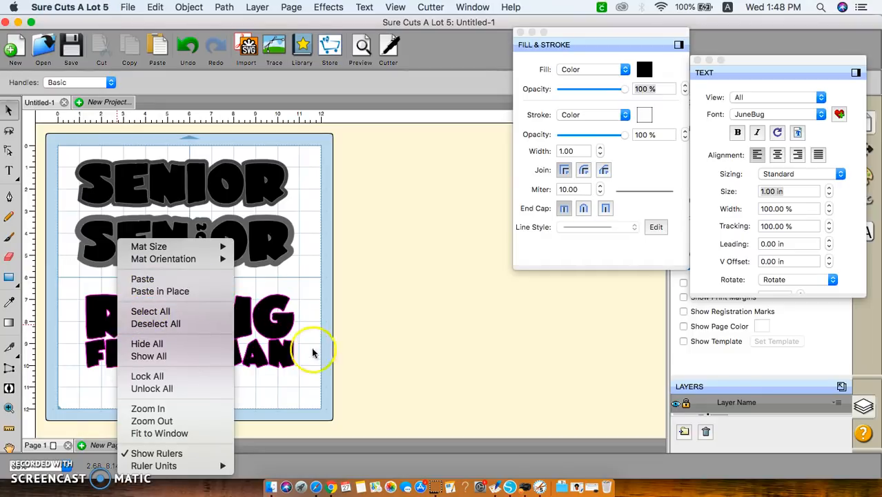
Add a 0.240 in shadow layer to the grouped RISING FRESHMAN text
{"action": "left_click", "coordinate": [242, 349]}
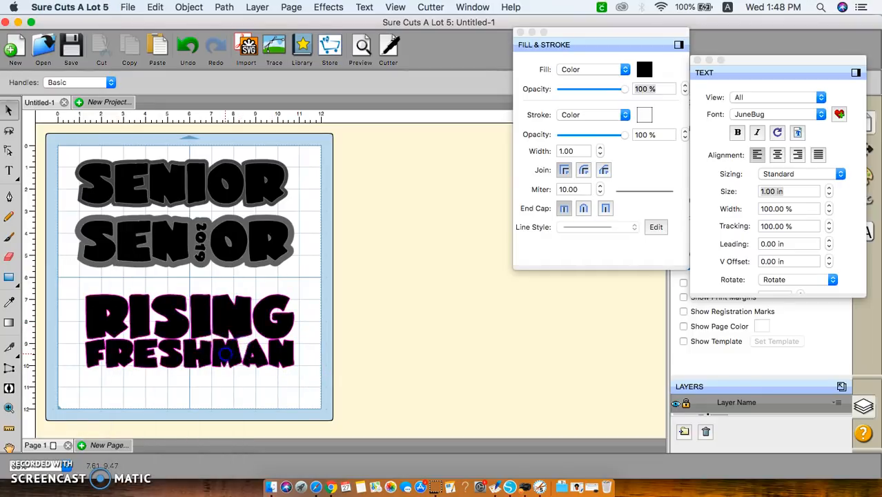
{"action": "left_click", "coordinate": [227, 323]}
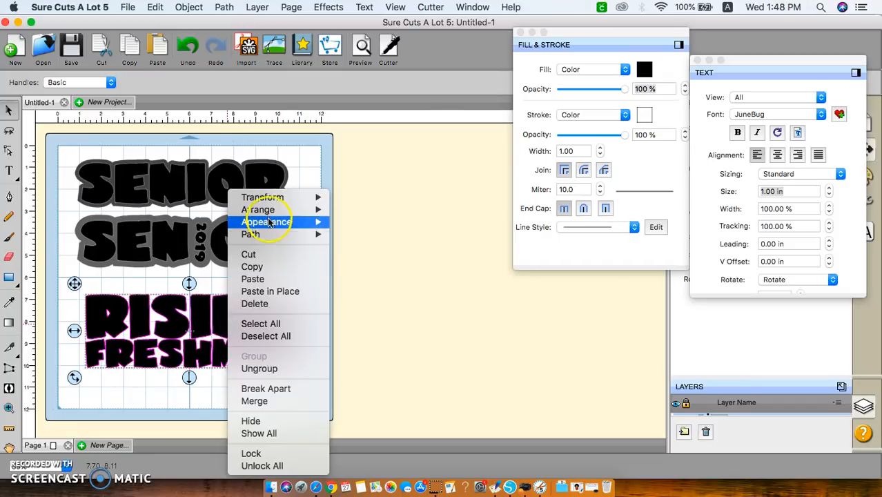
{"action": "mouse_move", "coordinate": [295, 222]}
{"action": "left_click", "coordinate": [357, 224]}
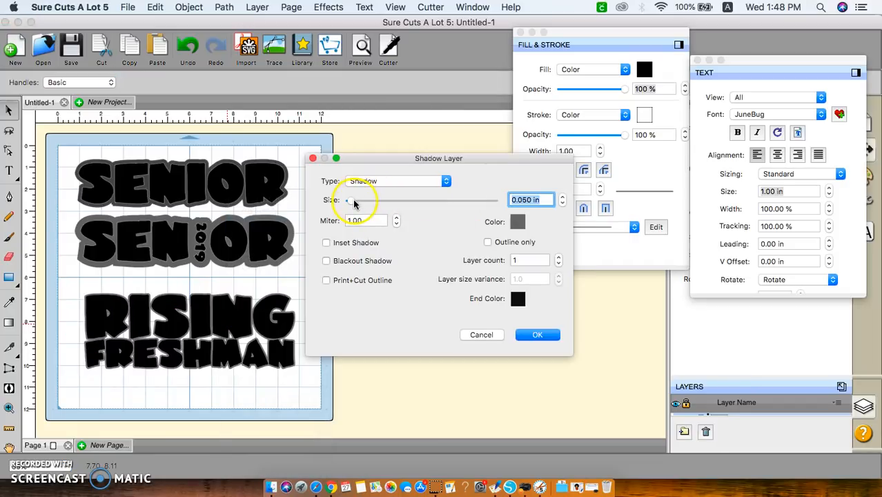
{"action": "left_click", "coordinate": [368, 202]}
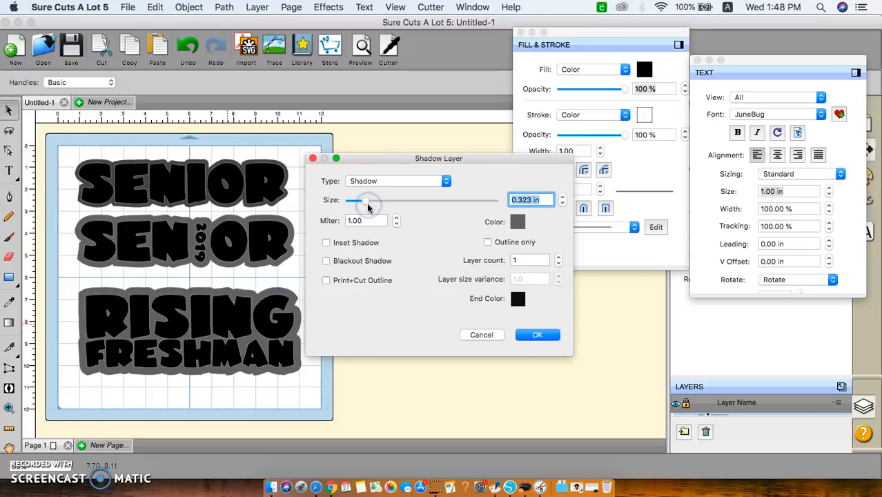
{"action": "left_click_drag", "start_coordinate": [365, 207], "coordinate": [364, 207]}
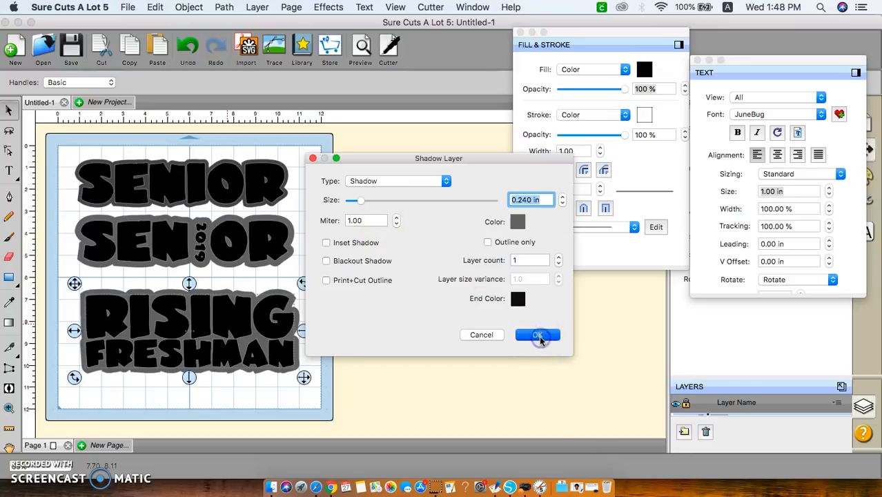
{"action": "left_click", "coordinate": [538, 335]}
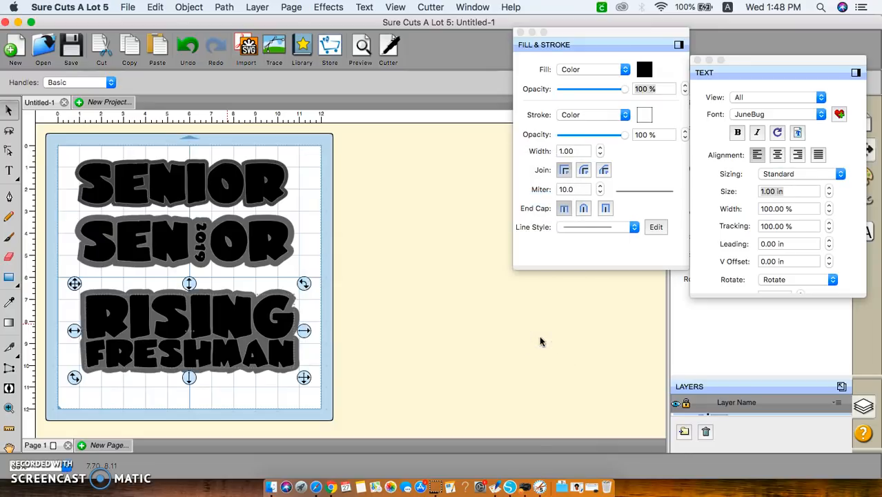
{"action": "left_click", "coordinate": [305, 222]}
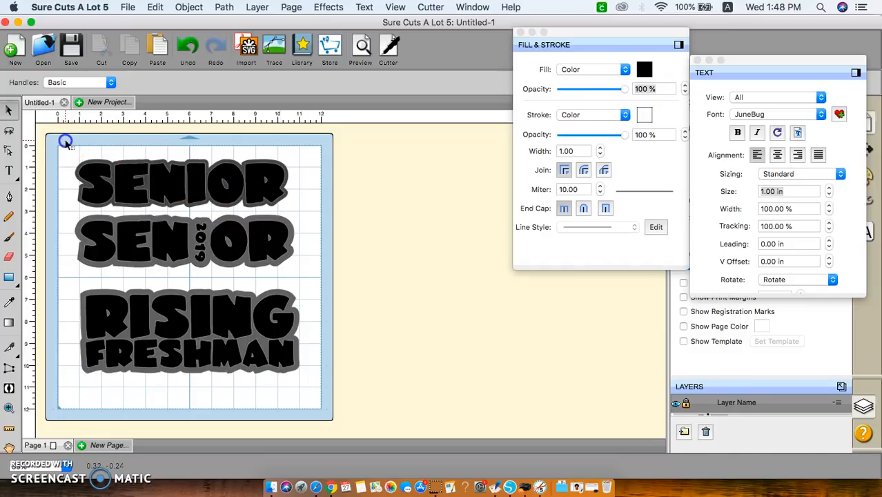
Export all three designs to the Desktop as the SVG "KNOCKOUT TEMPLATES SR", selection only and Design Space compatible
{"action": "left_click", "coordinate": [160, 8]}
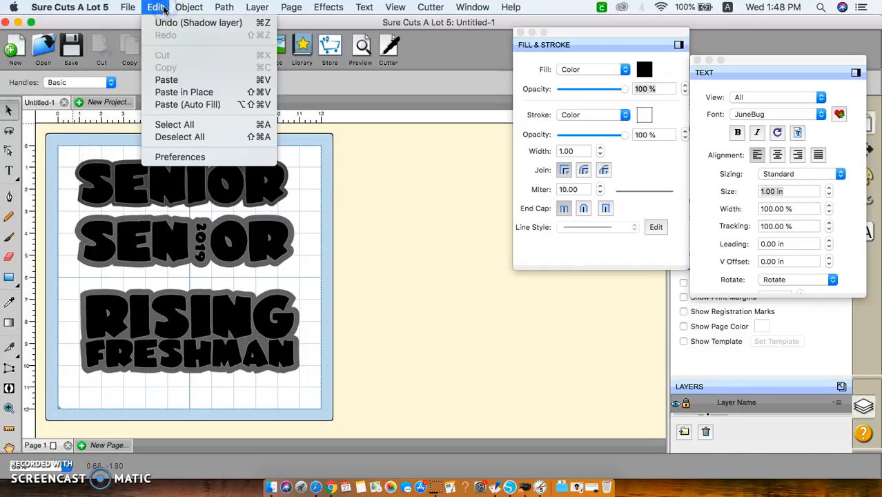
{"action": "left_click", "coordinate": [167, 125]}
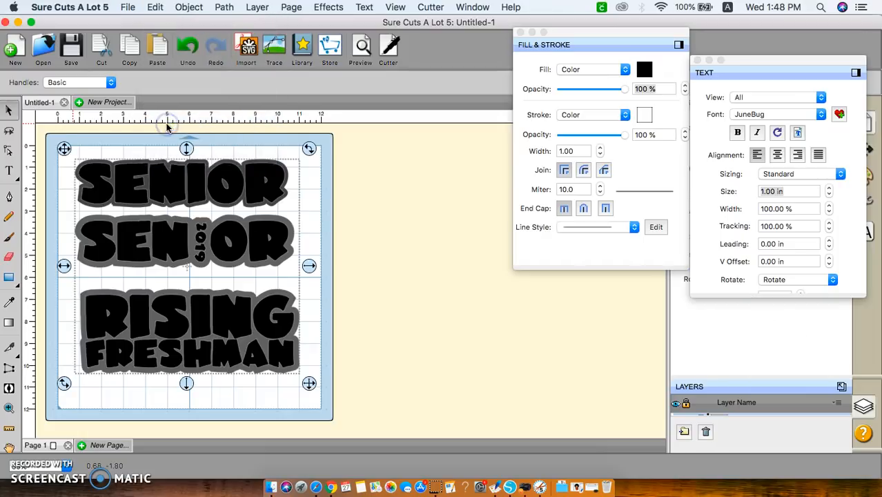
{"action": "left_click", "coordinate": [136, 8]}
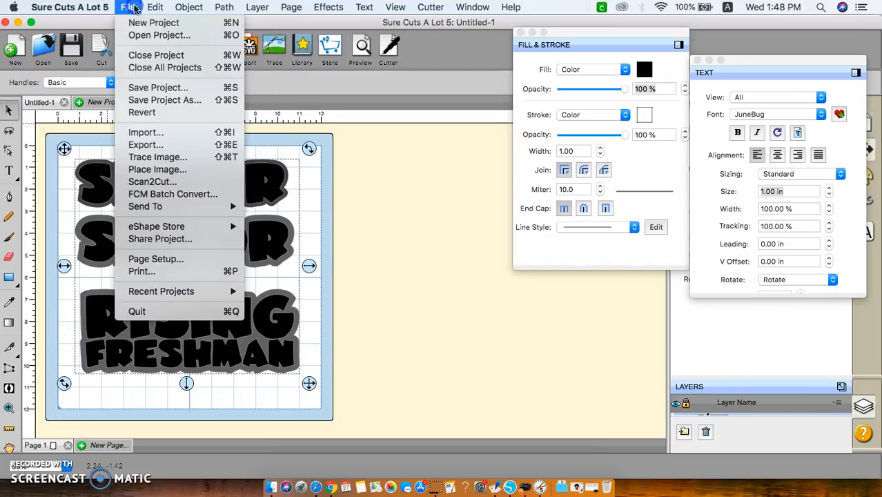
{"action": "left_click", "coordinate": [133, 147]}
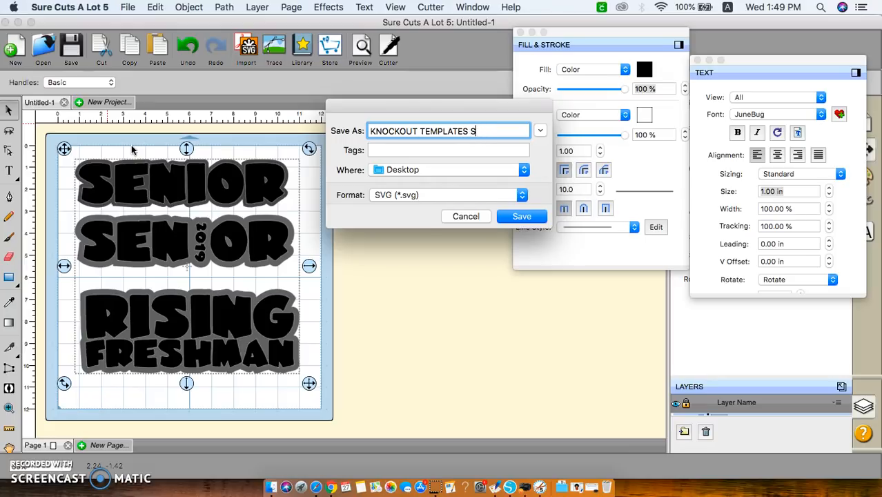
{"action": "left_click", "coordinate": [518, 216]}
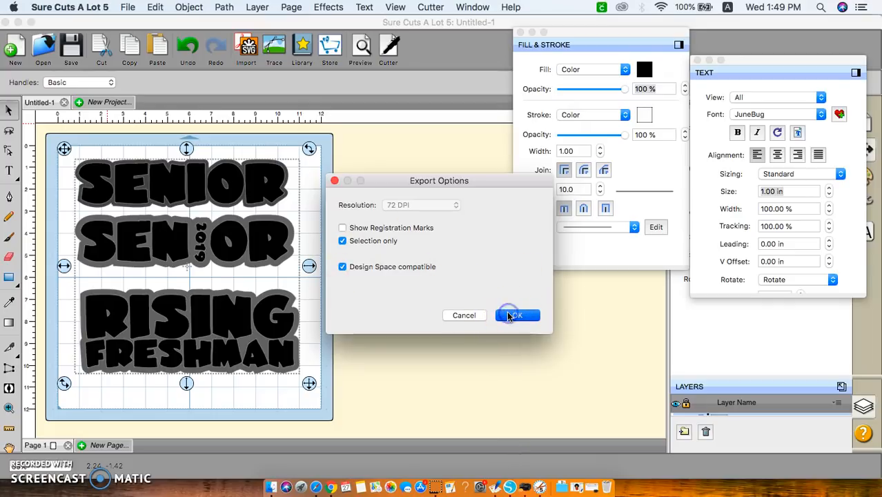
{"action": "left_click", "coordinate": [511, 316]}
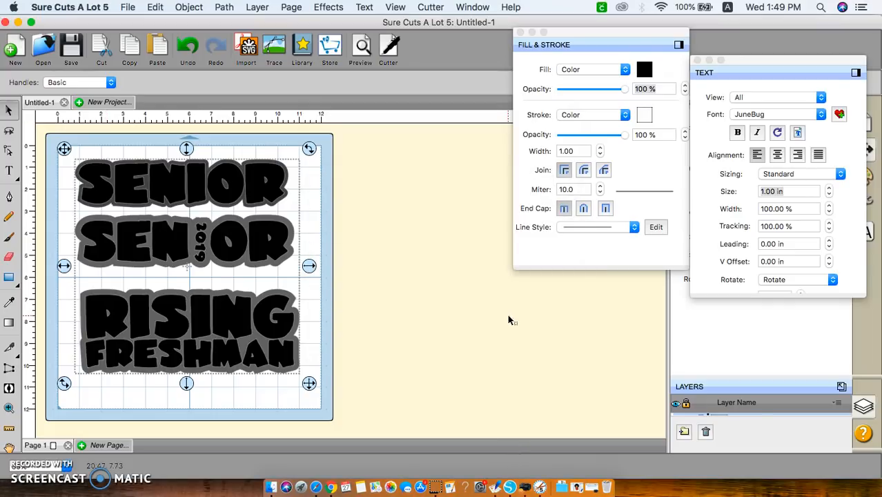
Switch to Cricut Design Space in Chrome and upload the KNOCKOUT TEMPLATES SR SVG from the Desktop as an image
{"action": "left_click", "coordinate": [333, 489]}
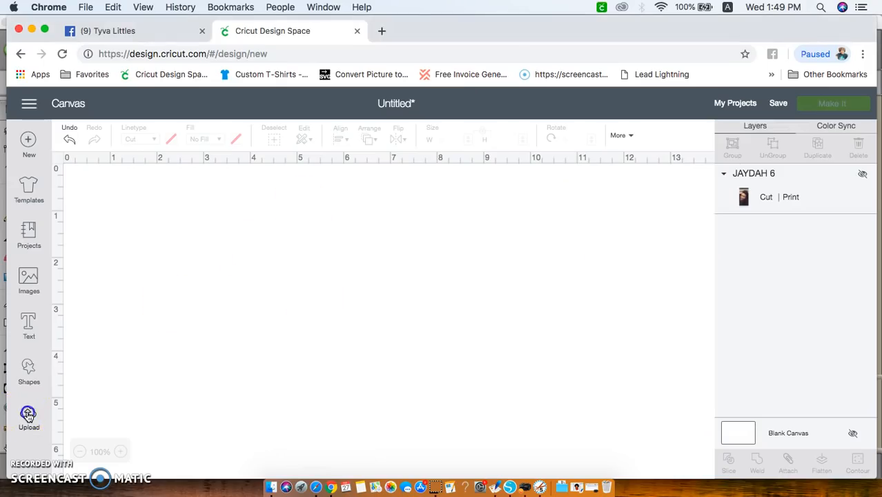
{"action": "left_click", "coordinate": [28, 415]}
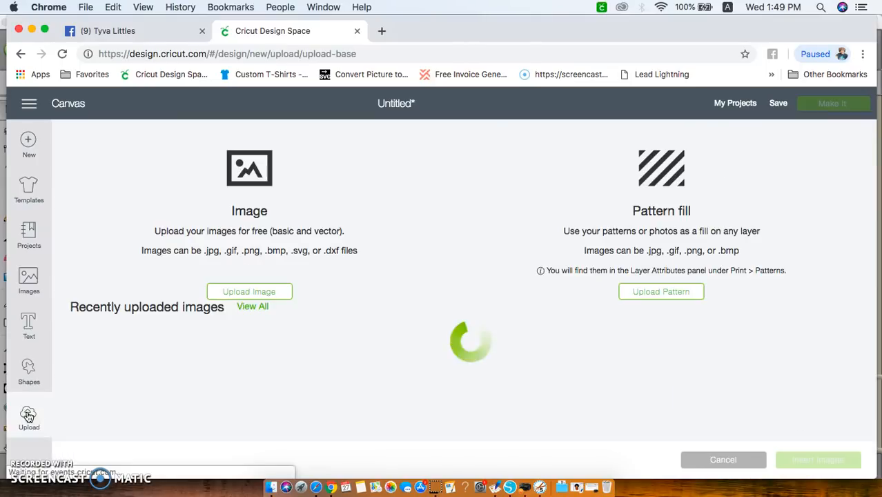
{"action": "left_click", "coordinate": [248, 294]}
{"action": "left_click", "coordinate": [449, 298]}
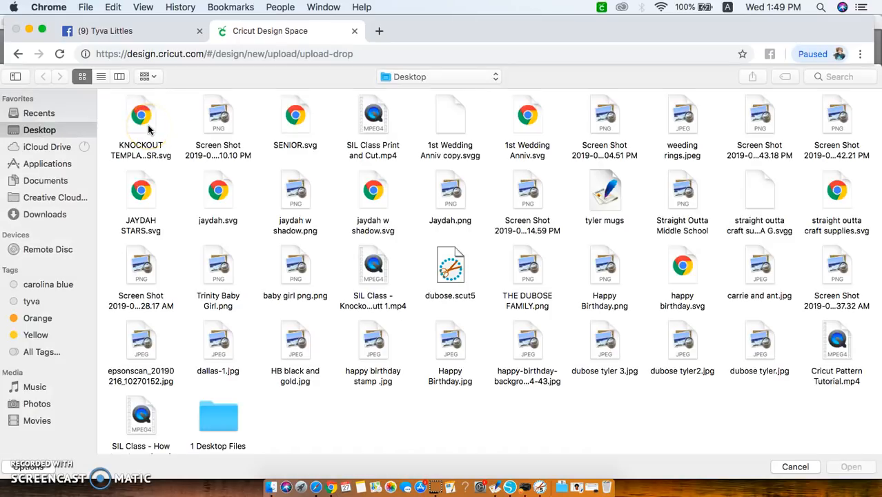
{"action": "left_click", "coordinate": [144, 116]}
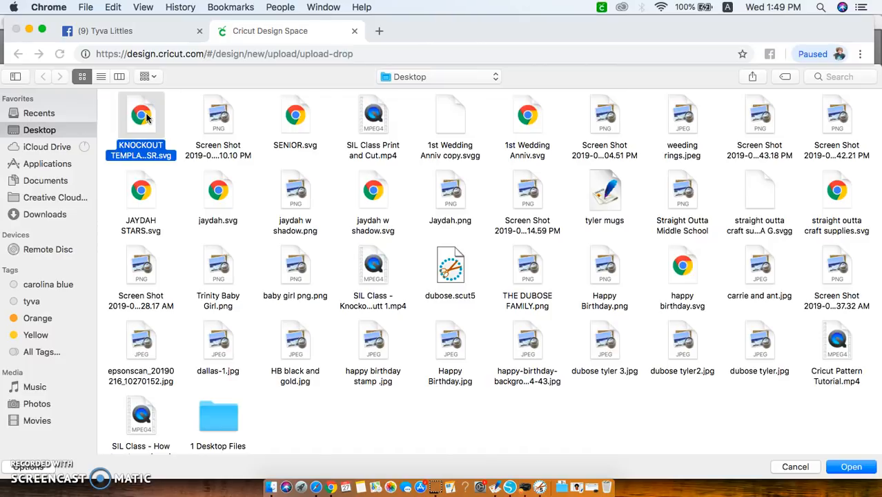
{"action": "left_click", "coordinate": [848, 464]}
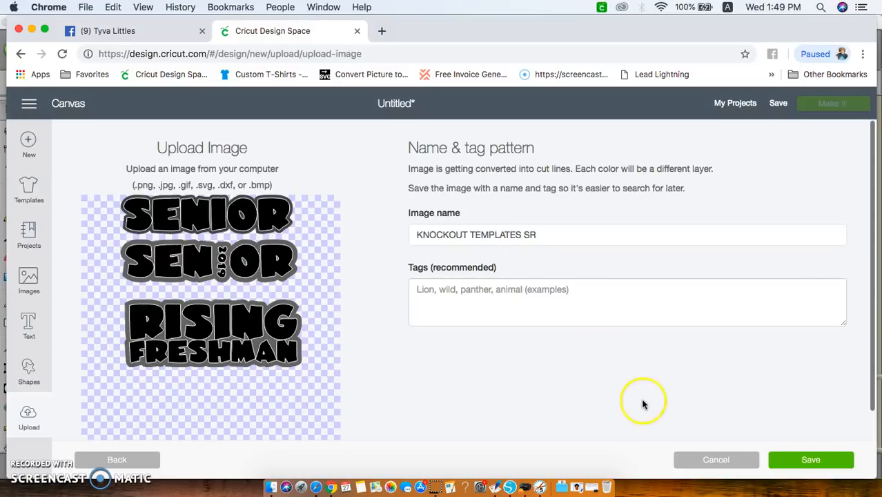
{"action": "left_click", "coordinate": [817, 461]}
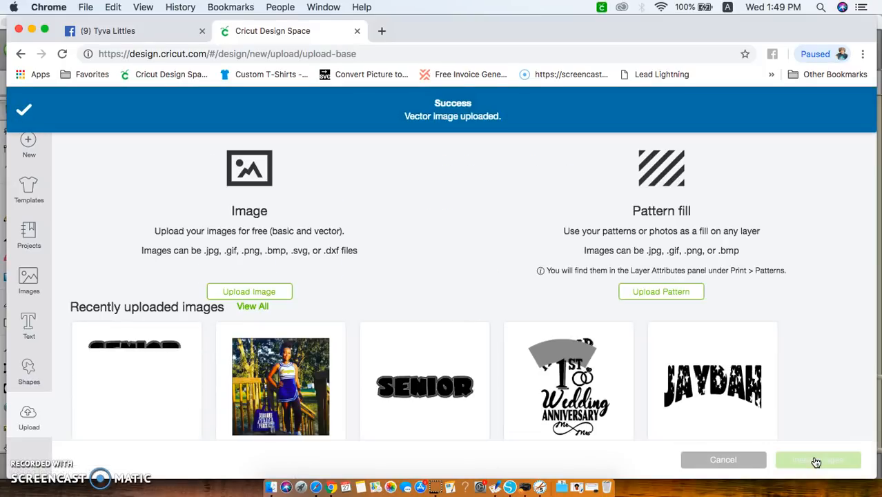
Insert the uploaded KNOCKOUT TEMPLATES SR image onto the canvas
{"action": "left_click", "coordinate": [154, 393]}
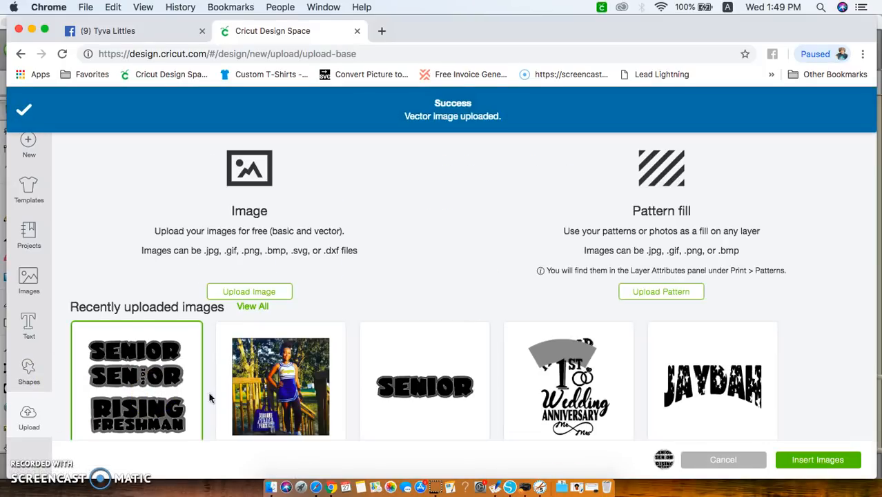
{"action": "left_click", "coordinate": [814, 463]}
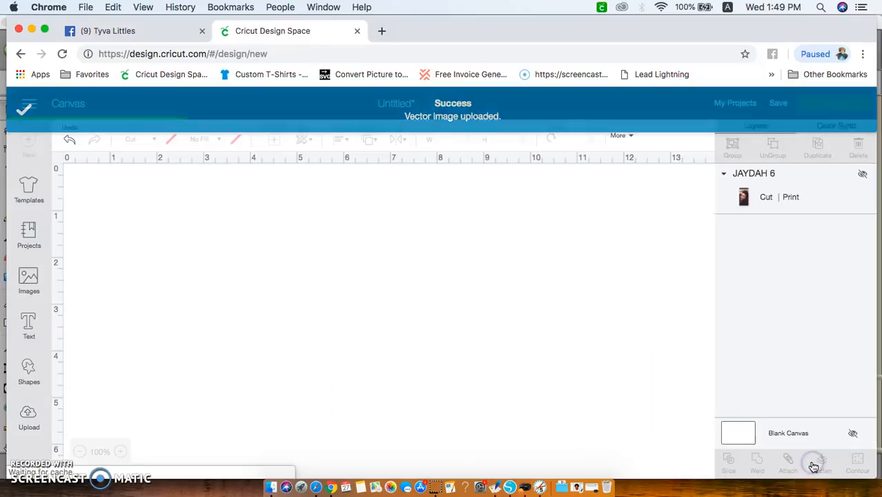
{"action": "left_click", "coordinate": [557, 367]}
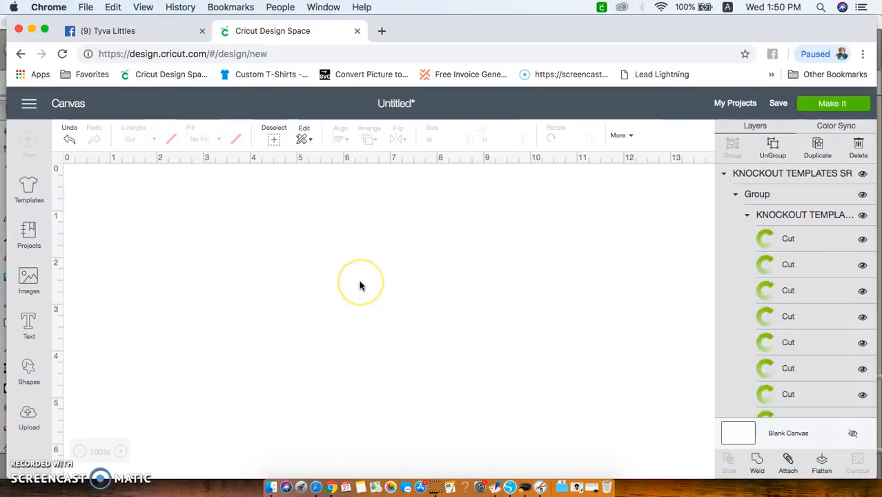
Reposition the inserted design near the start of the canvas and set its width to 5 in with proportions locked
{"action": "left_click", "coordinate": [437, 362]}
{"action": "left_click_drag", "start_coordinate": [438, 366], "coordinate": [363, 244]}
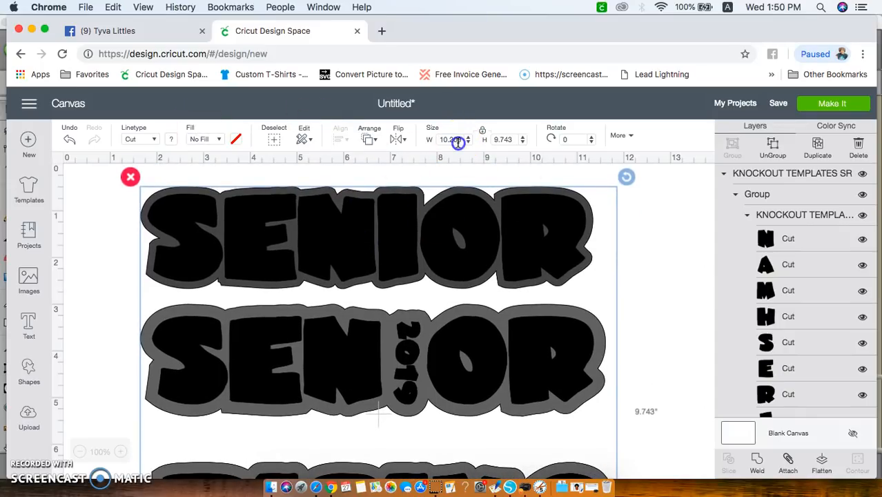
{"action": "key", "text": "Return"}
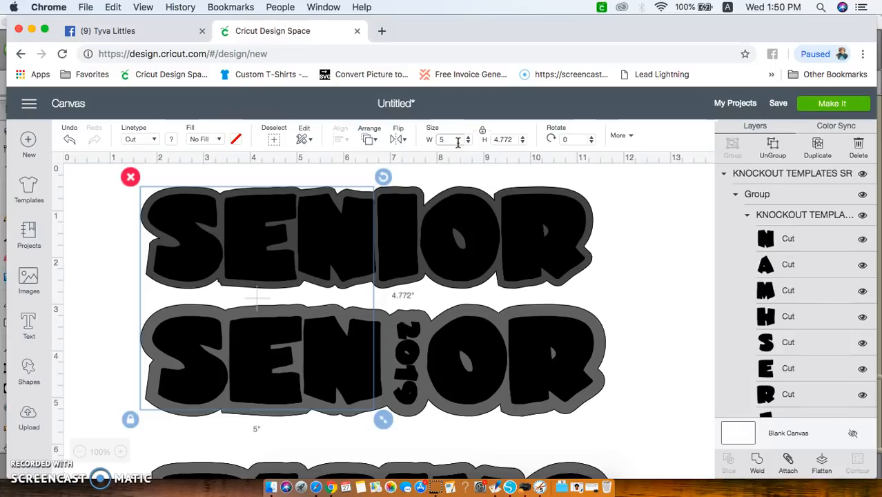
Ungroup the inserted image into its separate designs and move the whole SENIOR design to the lower right of the canvas
{"action": "left_click_drag", "start_coordinate": [269, 287], "coordinate": [341, 291]}
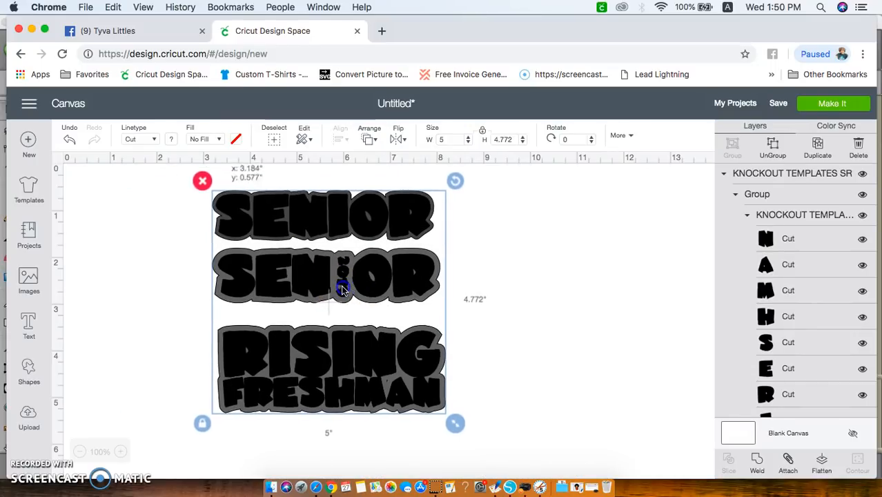
{"action": "left_click", "coordinate": [775, 143]}
{"action": "left_click_drag", "start_coordinate": [201, 178], "coordinate": [650, 302]}
{"action": "left_click_drag", "start_coordinate": [572, 306], "coordinate": [667, 462]}
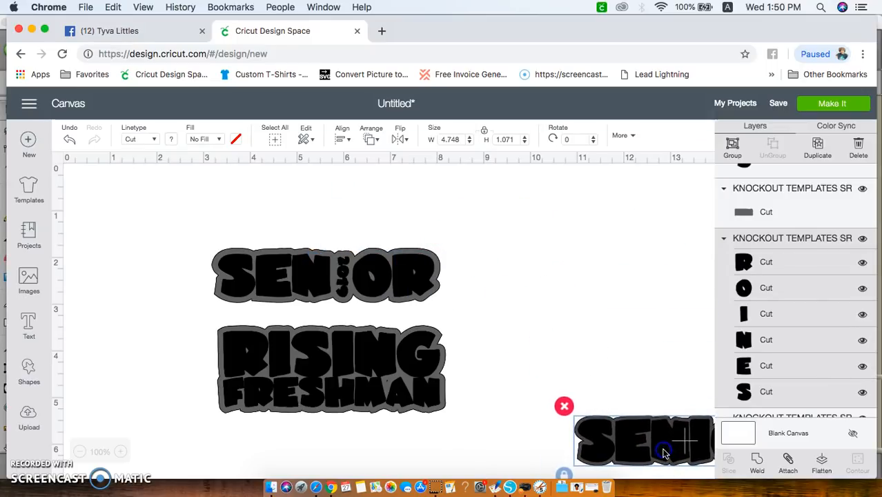
Move the complete SEN-2019-OR design, lettering and backing together, directly above the relocated SENIOR design
{"action": "left_click", "coordinate": [463, 305]}
{"action": "left_click_drag", "start_coordinate": [465, 314], "coordinate": [189, 230]}
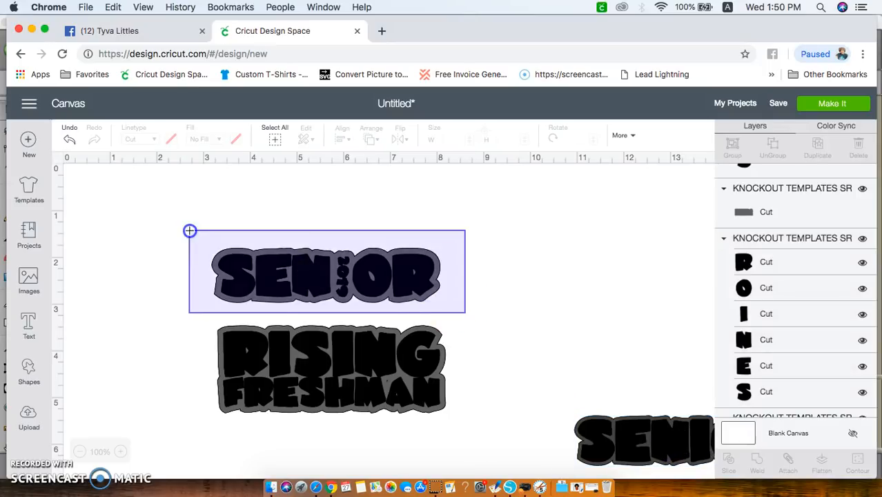
{"action": "left_click_drag", "start_coordinate": [263, 276], "coordinate": [631, 382]}
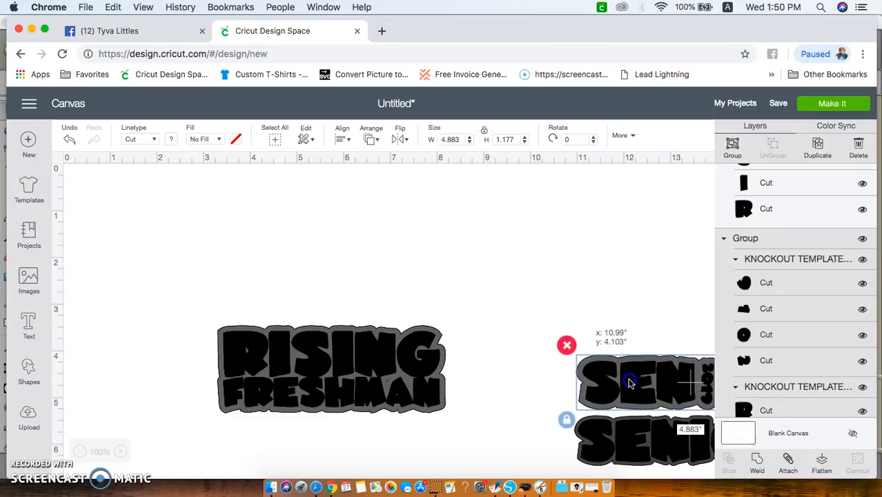
{"action": "left_click", "coordinate": [429, 362]}
{"action": "left_click_drag", "start_coordinate": [430, 369], "coordinate": [356, 250]}
{"action": "left_click_drag", "start_coordinate": [392, 360], "coordinate": [299, 222]}
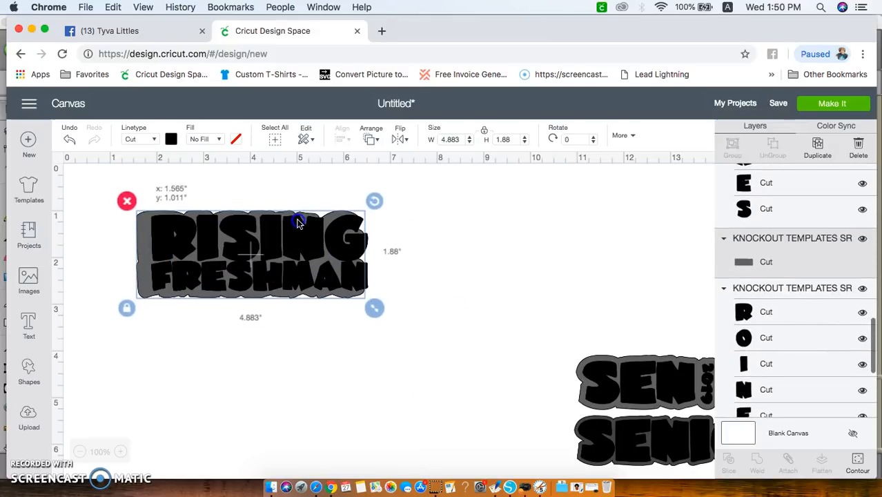
{"action": "left_click", "coordinate": [69, 139]}
{"action": "left_click", "coordinate": [69, 140]}
{"action": "left_click", "coordinate": [167, 296]}
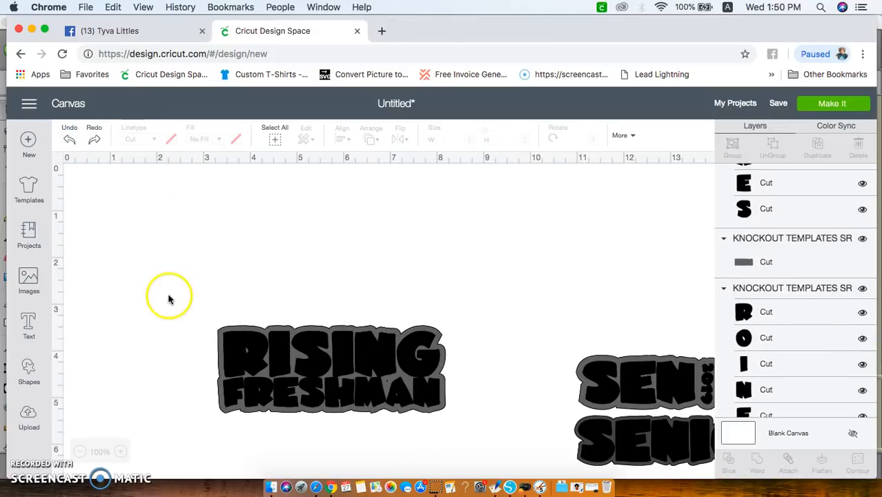
Move the complete RISING FRESHMAN design to the upper left of the canvas and enlarge it proportionally to about 10.49 in wide
{"action": "left_click_drag", "start_coordinate": [174, 275], "coordinate": [470, 453]}
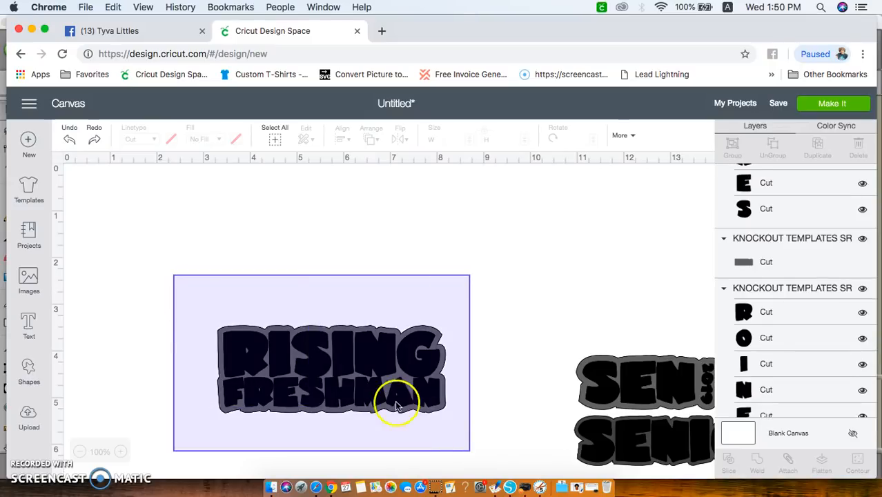
{"action": "left_click_drag", "start_coordinate": [397, 405], "coordinate": [263, 250]}
{"action": "left_click_drag", "start_coordinate": [319, 270], "coordinate": [585, 464]}
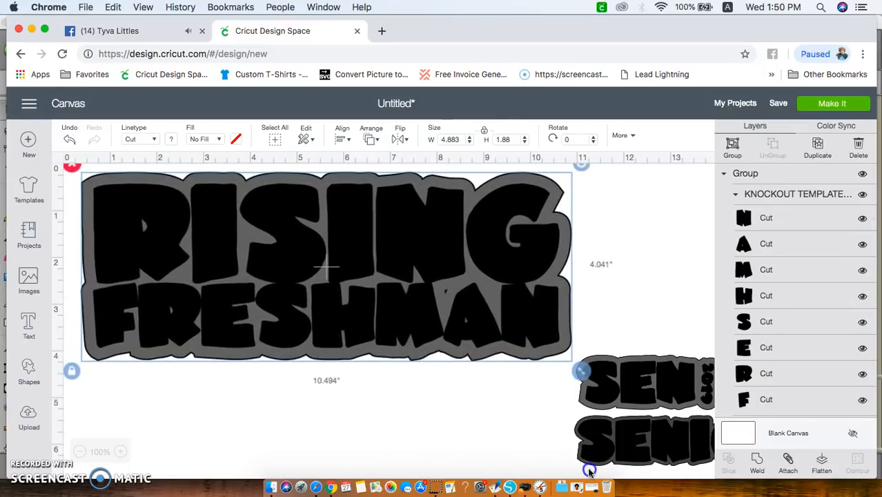
{"action": "left_click", "coordinate": [649, 285]}
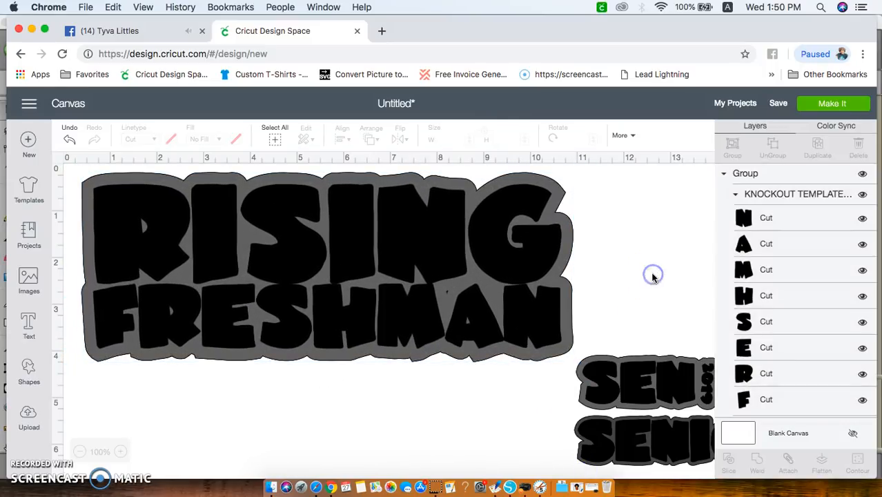
Ungroup the RISING FRESHMAN lettering into its two words and split RISING into individually selectable letters
{"action": "left_click", "coordinate": [514, 241]}
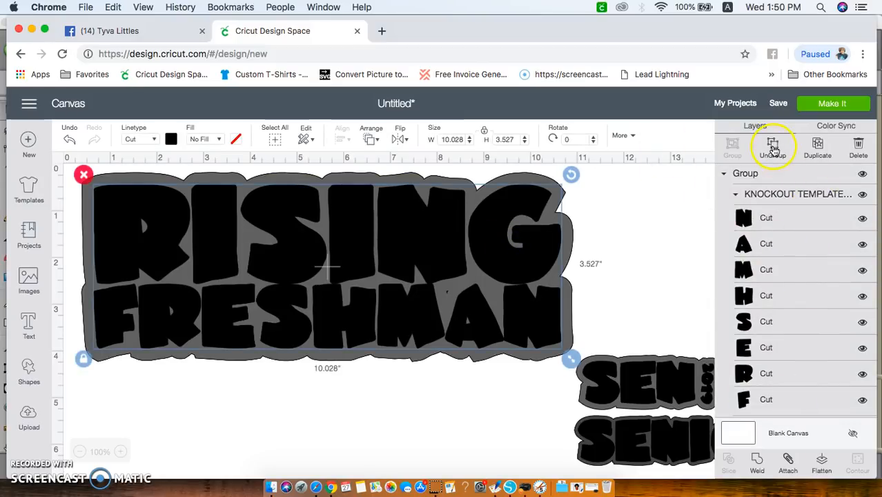
{"action": "left_click", "coordinate": [774, 149]}
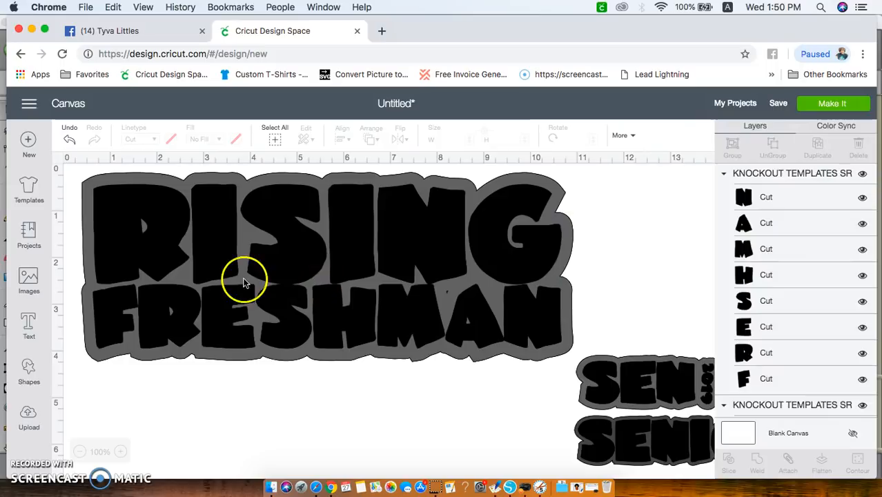
{"action": "left_click", "coordinate": [150, 238]}
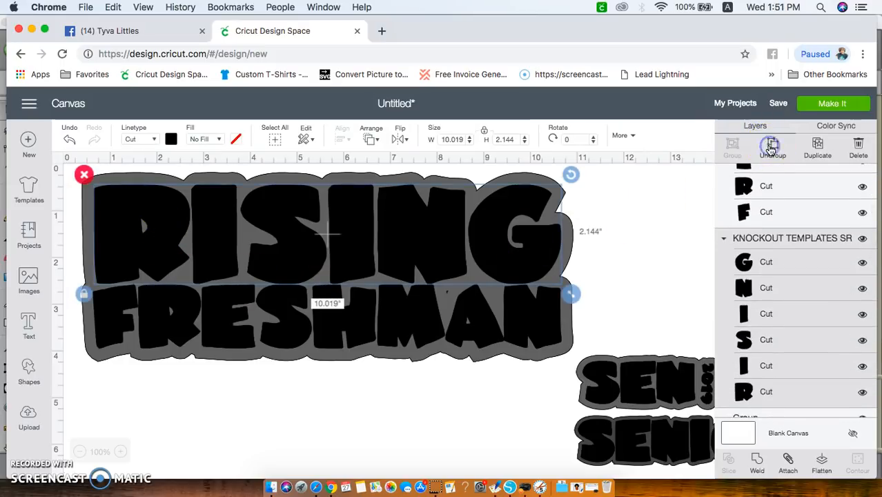
{"action": "left_click", "coordinate": [772, 149]}
{"action": "left_click", "coordinate": [167, 227]}
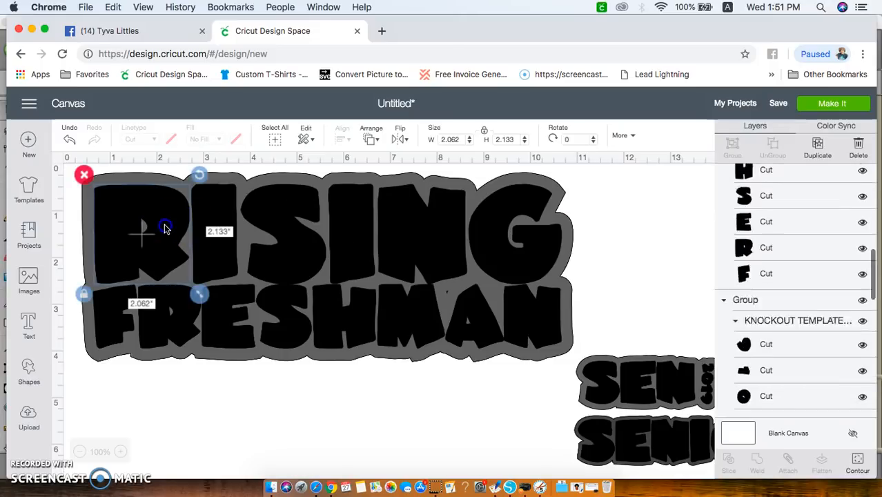
{"action": "left_click", "coordinate": [292, 264]}
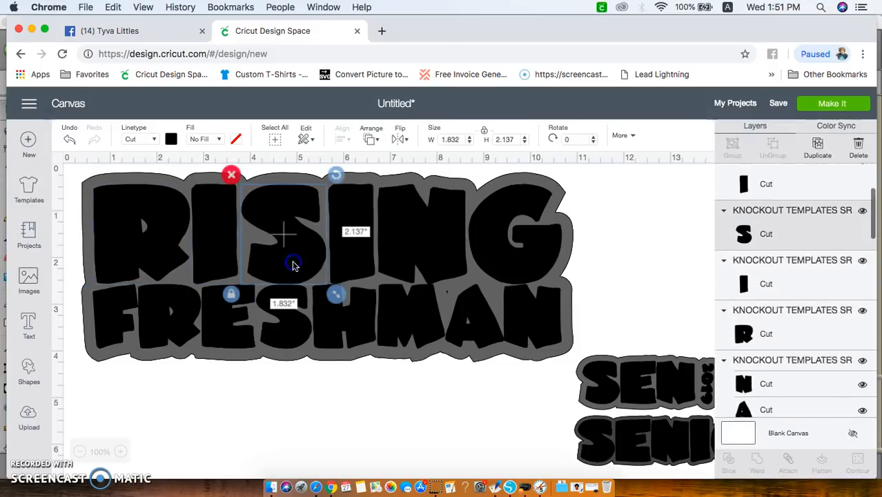
{"action": "left_click", "coordinate": [351, 235]}
{"action": "left_click", "coordinate": [414, 261]}
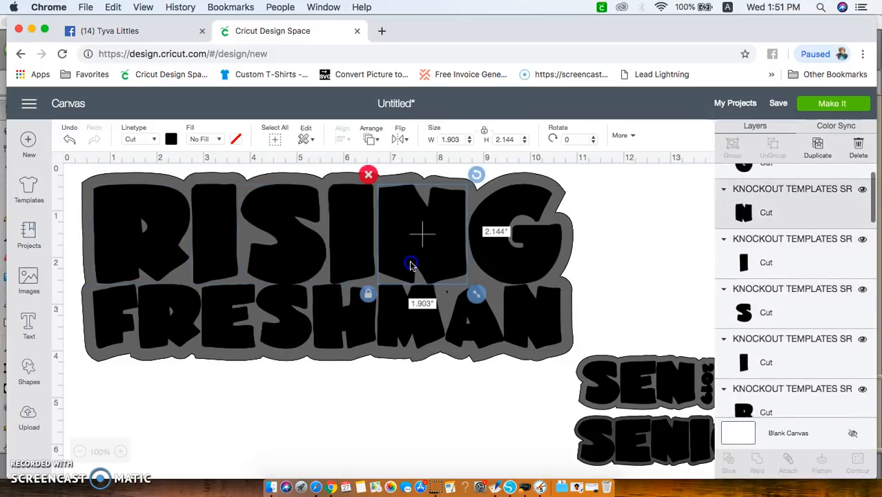
{"action": "left_click", "coordinate": [502, 258]}
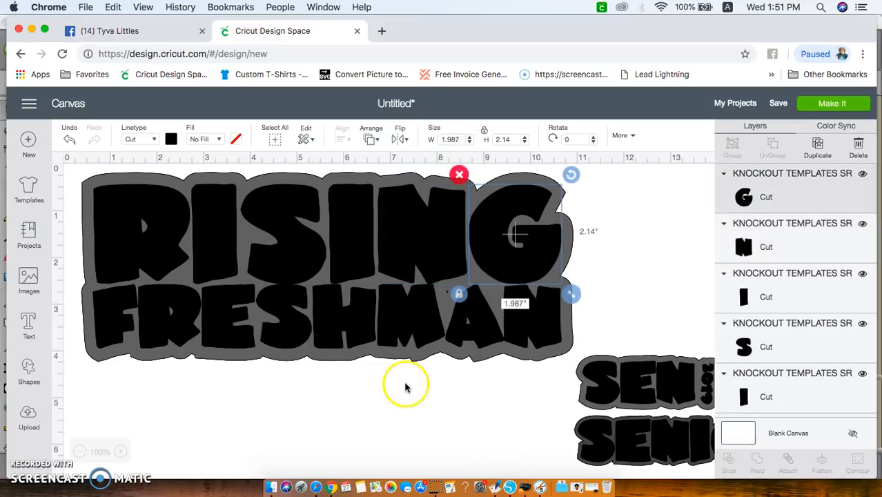
Weld the FRESHMAN letters into a single shape, keeping the RISING letters separate
{"action": "left_click", "coordinate": [467, 334]}
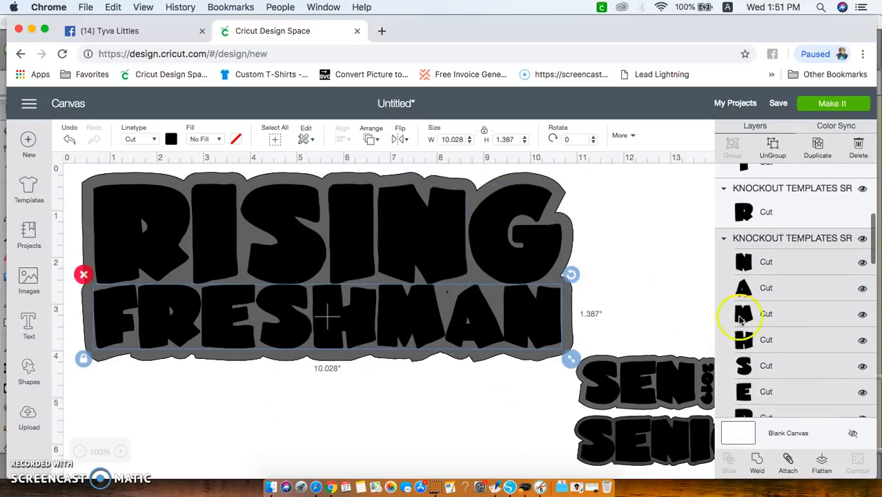
{"action": "left_click", "coordinate": [760, 458]}
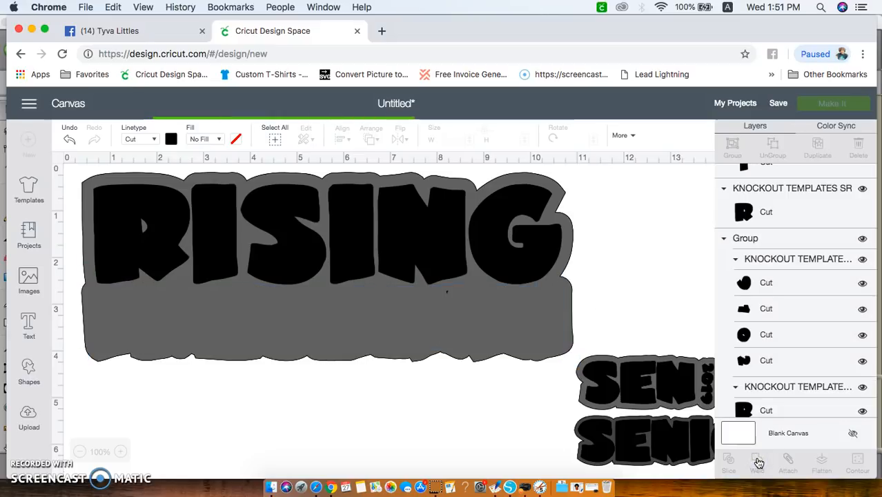
{"action": "left_click", "coordinate": [142, 228]}
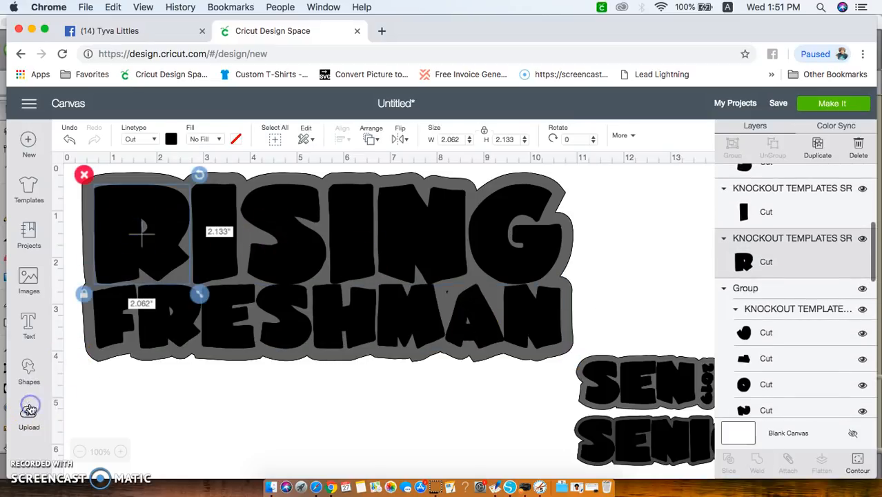
Open the full library of uploaded images and select the photo of the cheerleader standing outdoors by the wooden railing
{"action": "left_click", "coordinate": [29, 410]}
{"action": "left_click", "coordinate": [279, 342]}
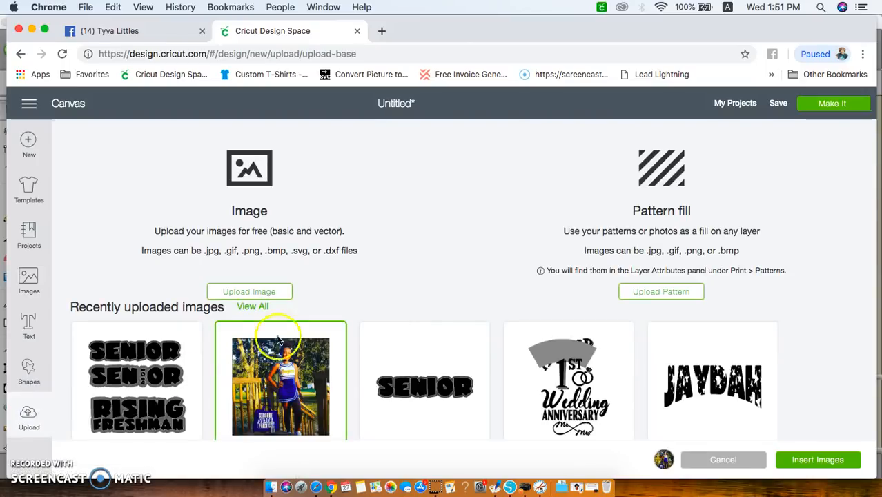
{"action": "left_click", "coordinate": [252, 307]}
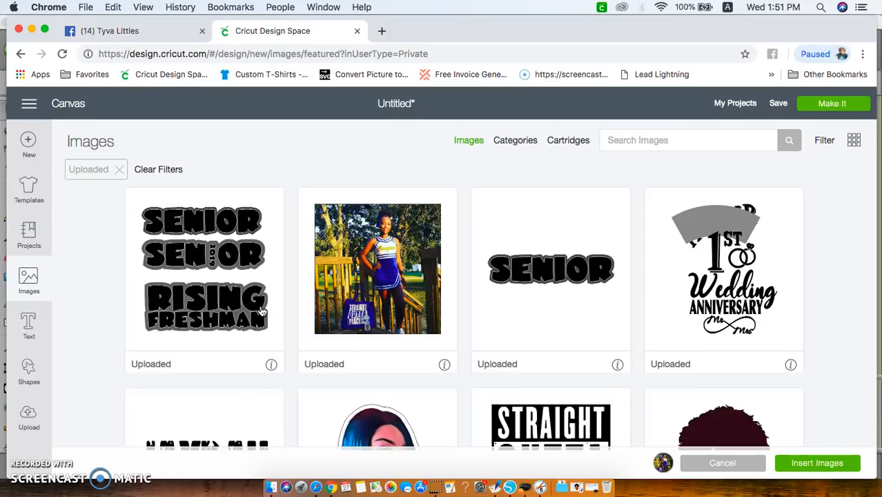
{"action": "left_click", "coordinate": [413, 276]}
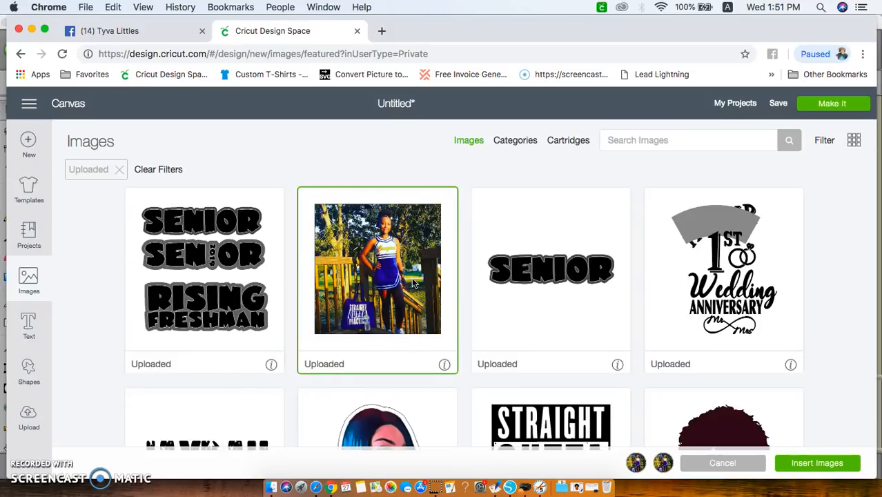
Add the photo of the girl with the young boy and the photo of the two women in black to the selected images
{"action": "scroll", "coordinate": [412, 280], "scroll_direction": "down", "scroll_amount": 3}
{"action": "scroll", "coordinate": [413, 282], "scroll_direction": "down", "scroll_amount": 15}
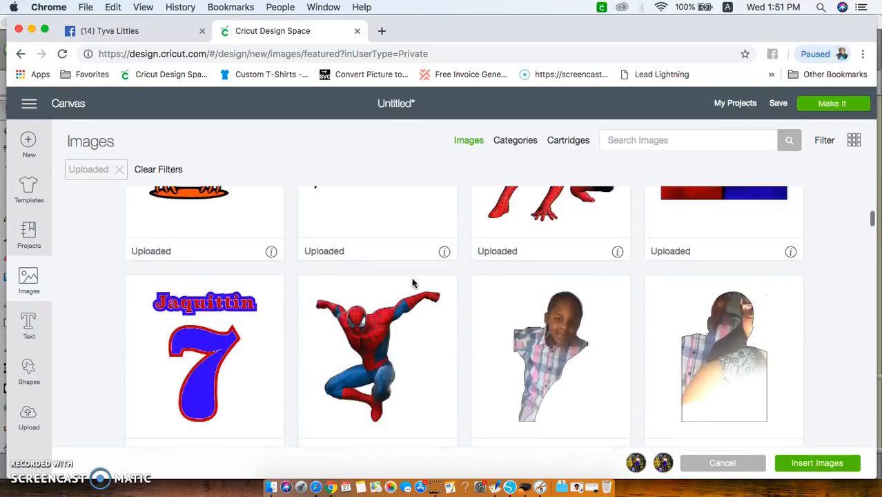
{"action": "scroll", "coordinate": [412, 283], "scroll_direction": "down", "scroll_amount": 4}
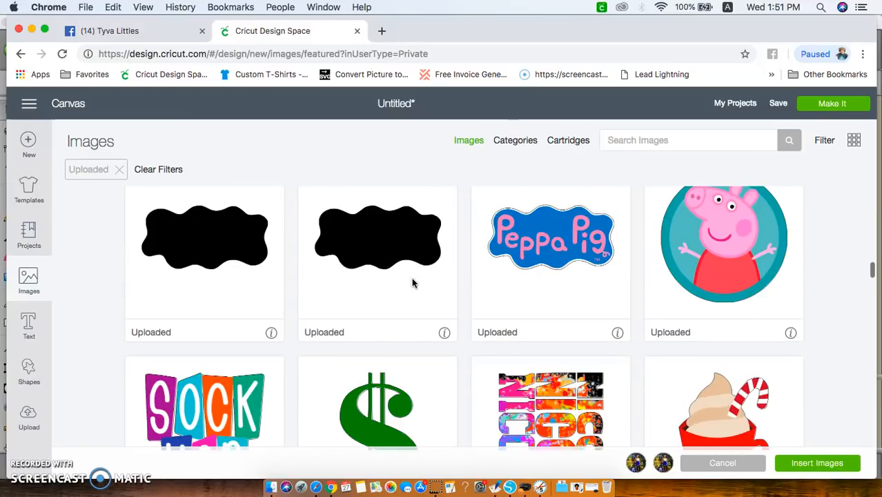
{"action": "scroll", "coordinate": [413, 282], "scroll_direction": "down", "scroll_amount": 6}
{"action": "left_click", "coordinate": [367, 248]}
{"action": "left_click", "coordinate": [511, 255]}
Add the photos of the award certificate, the bedroom mirror selfie and the cheerleader indoors to the selected images and insert them all
{"action": "scroll", "coordinate": [532, 249], "scroll_direction": "up", "scroll_amount": 4}
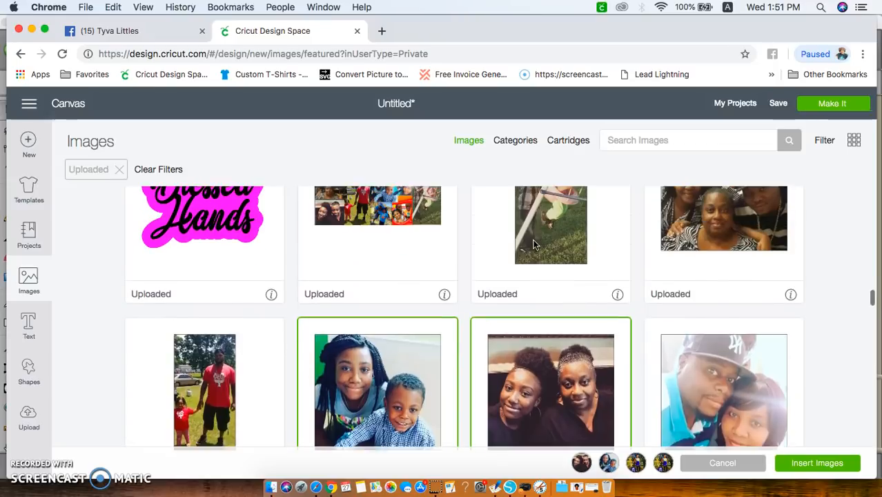
{"action": "scroll", "coordinate": [533, 244], "scroll_direction": "down", "scroll_amount": 5}
{"action": "scroll", "coordinate": [533, 244], "scroll_direction": "down", "scroll_amount": 1}
{"action": "scroll", "coordinate": [533, 244], "scroll_direction": "up", "scroll_amount": 3}
{"action": "scroll", "coordinate": [533, 244], "scroll_direction": "down", "scroll_amount": 8}
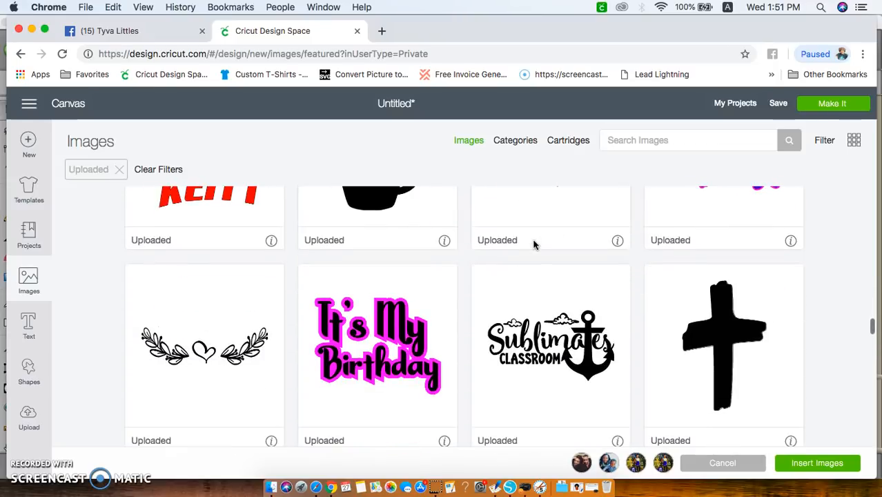
{"action": "scroll", "coordinate": [533, 243], "scroll_direction": "down", "scroll_amount": 10}
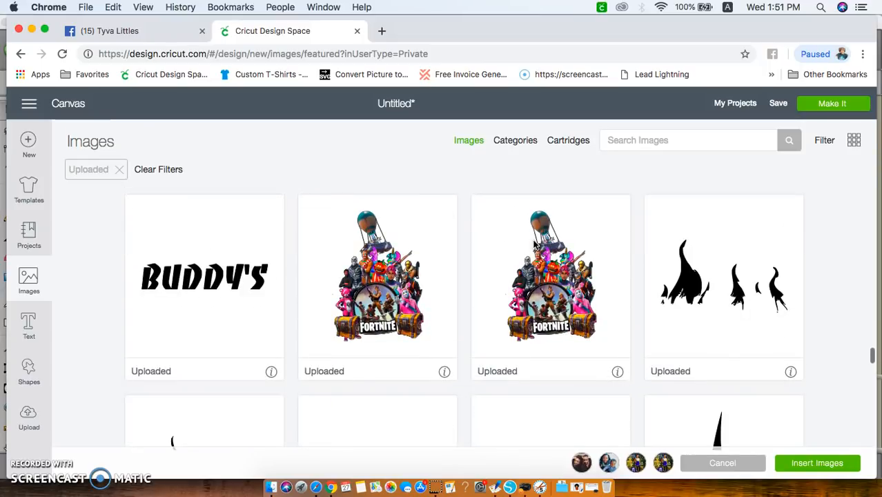
{"action": "scroll", "coordinate": [533, 243], "scroll_direction": "down", "scroll_amount": 8}
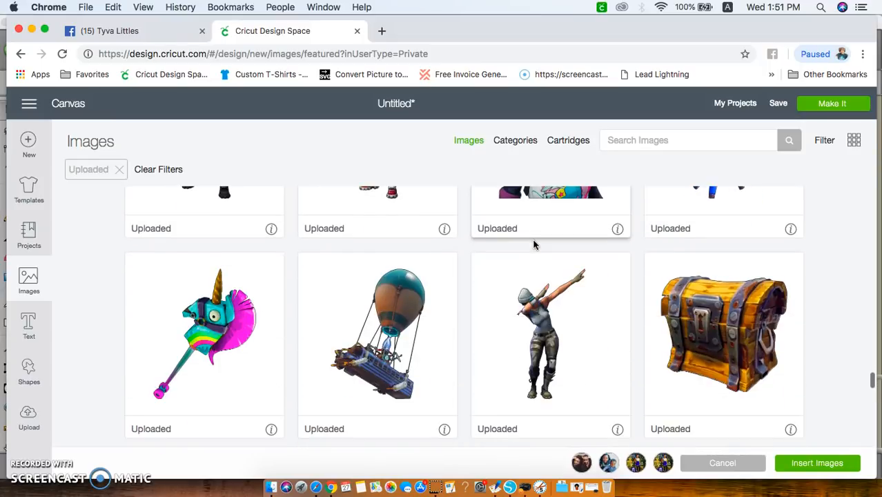
{"action": "scroll", "coordinate": [533, 244], "scroll_direction": "down", "scroll_amount": 10}
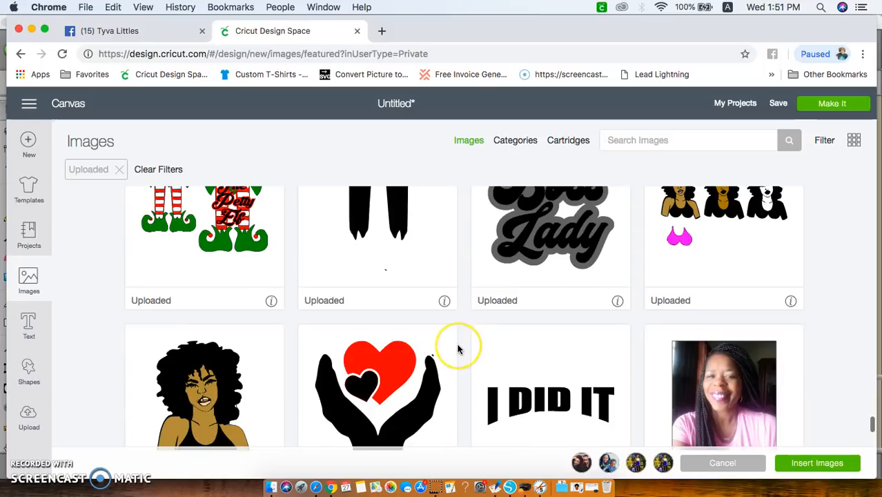
{"action": "scroll", "coordinate": [457, 349], "scroll_direction": "down", "scroll_amount": 5}
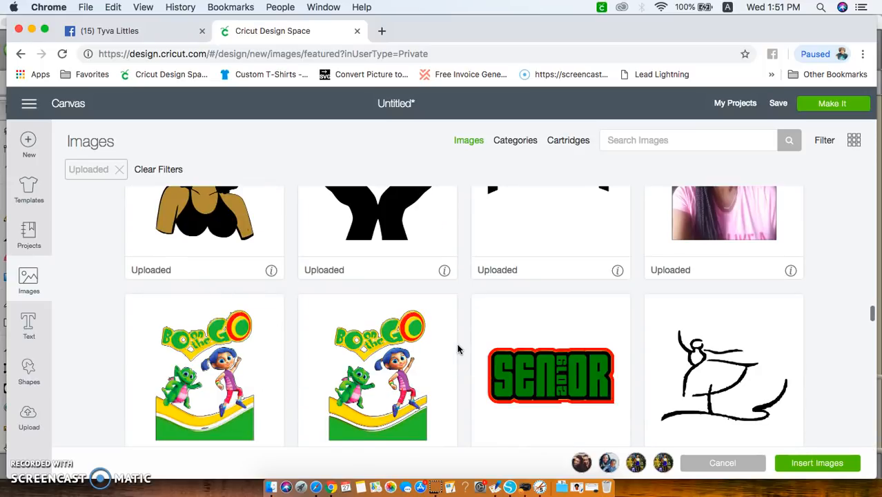
{"action": "scroll", "coordinate": [566, 345], "scroll_direction": "down", "scroll_amount": 2}
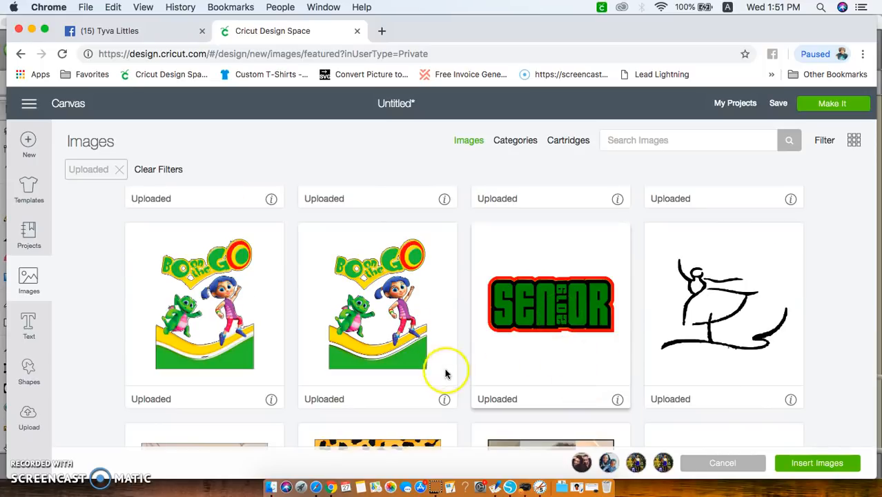
{"action": "scroll", "coordinate": [444, 370], "scroll_direction": "down", "scroll_amount": 5}
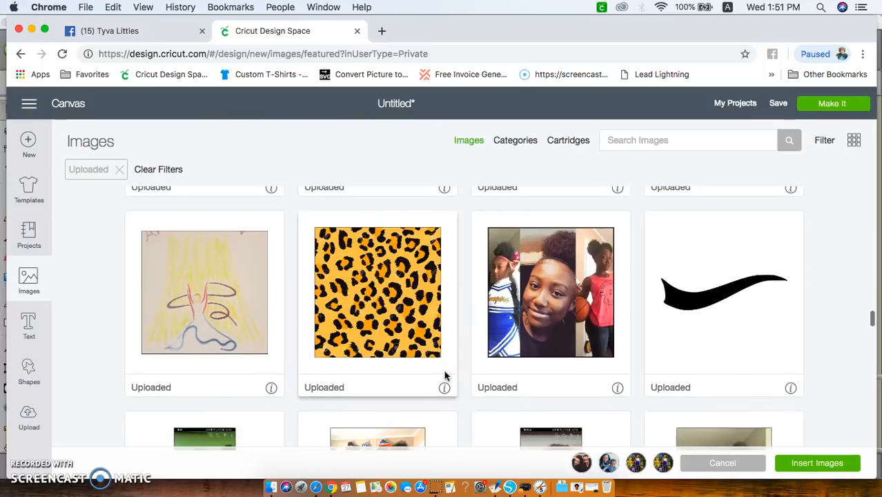
{"action": "scroll", "coordinate": [444, 370], "scroll_direction": "down", "scroll_amount": 3}
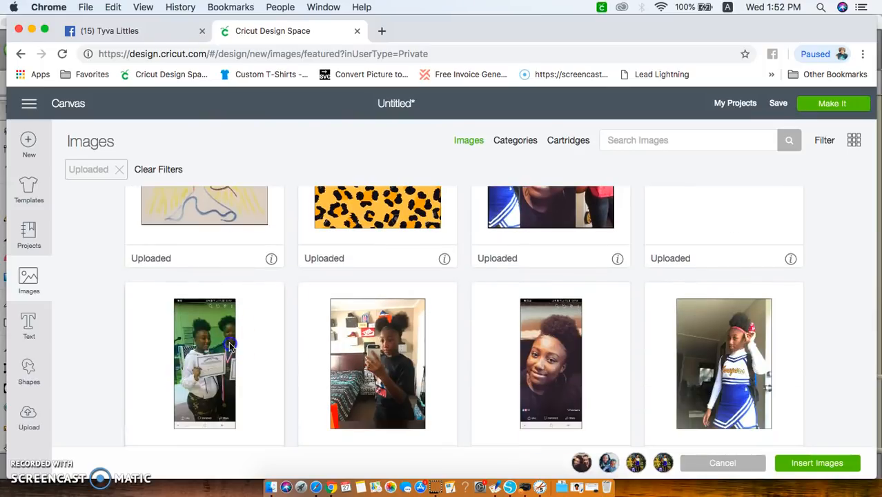
{"action": "left_click", "coordinate": [389, 355]}
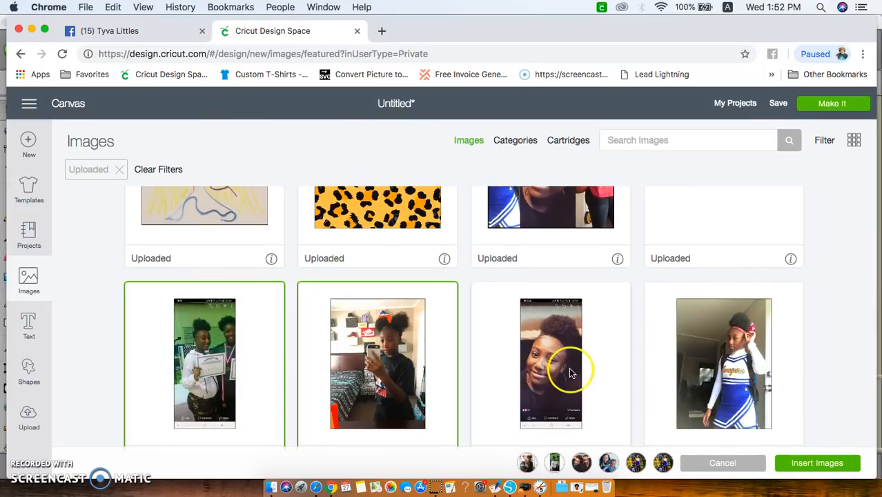
{"action": "left_click", "coordinate": [722, 371]}
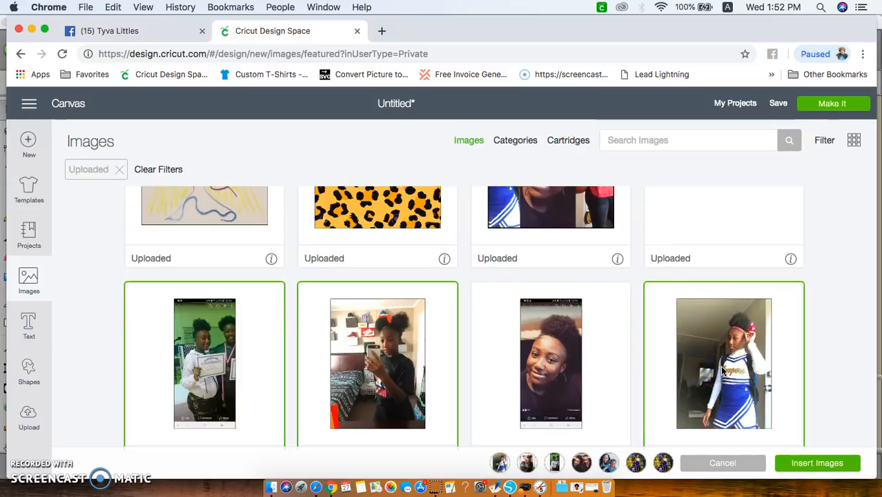
{"action": "scroll", "coordinate": [722, 370], "scroll_direction": "down", "scroll_amount": 2}
{"action": "left_click", "coordinate": [804, 466]}
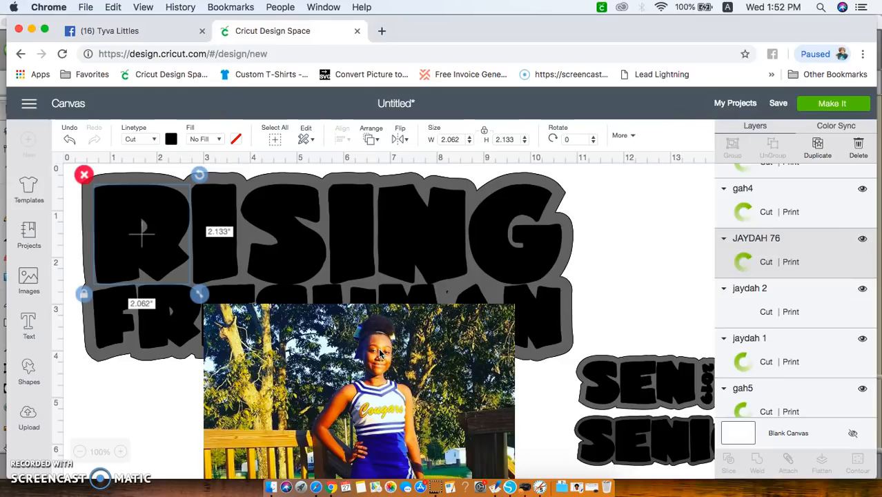
Delete the small SEN-2019-OR and SENIOR designs beside the RISING FRESHMAN artwork
{"action": "left_click", "coordinate": [462, 373]}
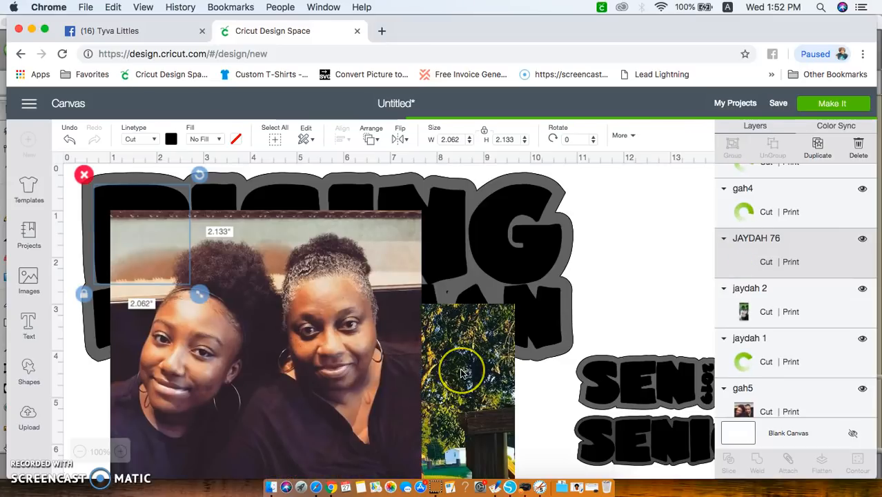
{"action": "left_click", "coordinate": [579, 332]}
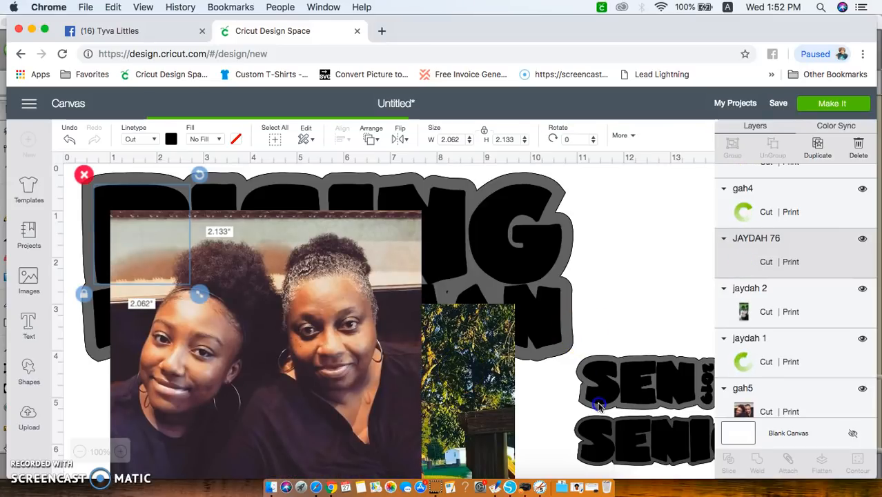
{"action": "left_click", "coordinate": [706, 474]}
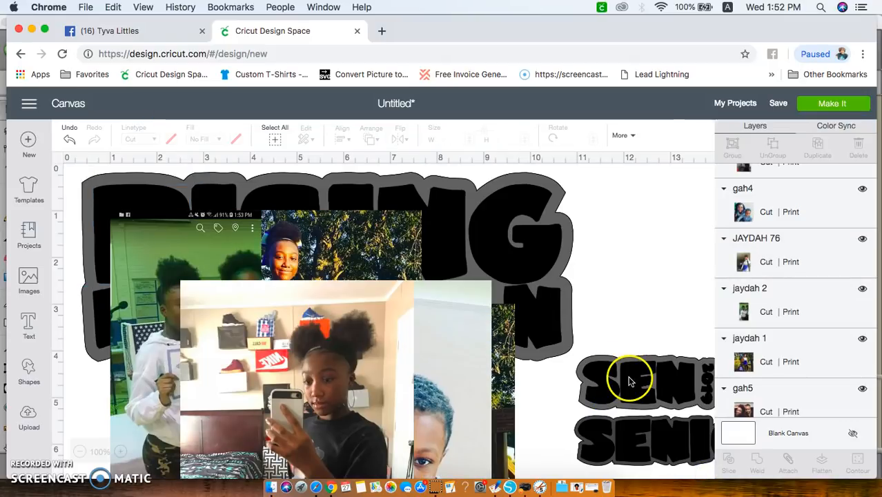
{"action": "left_click_drag", "start_coordinate": [579, 348], "coordinate": [716, 474]}
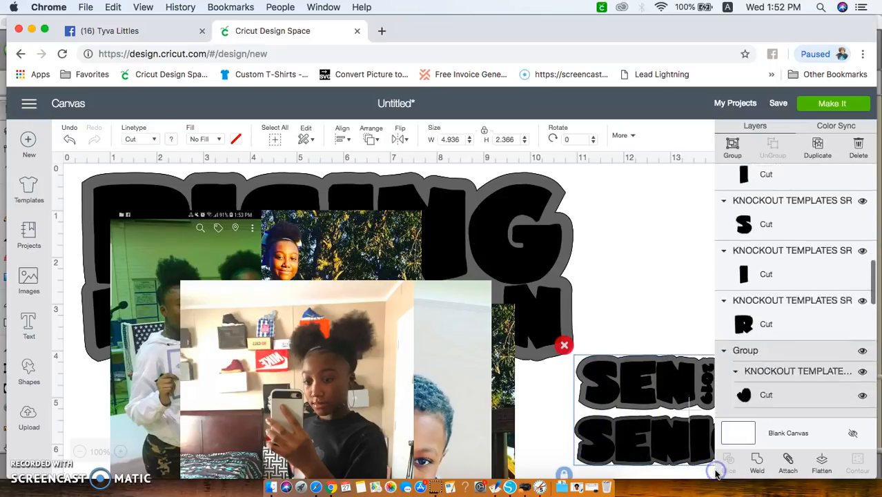
{"action": "key", "text": "Delete"}
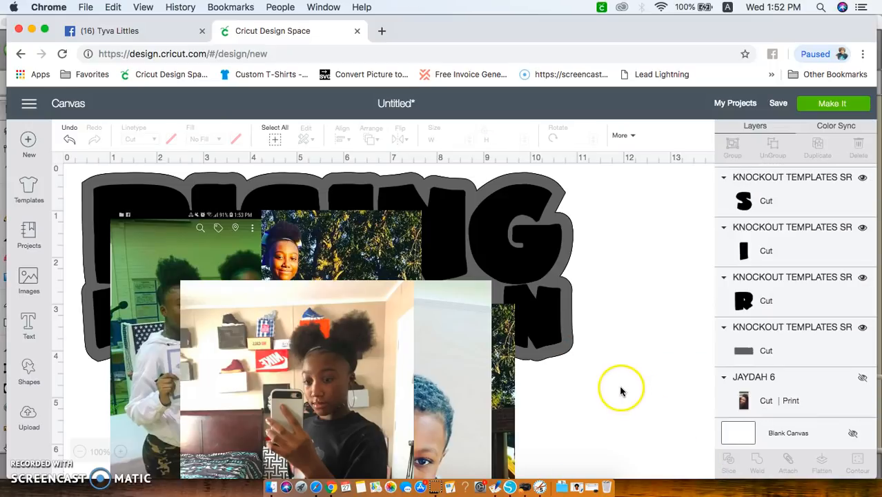
Set the mirror selfie photo's width to 2 inches and place it in the empty area beside RISING
{"action": "left_click", "coordinate": [364, 381]}
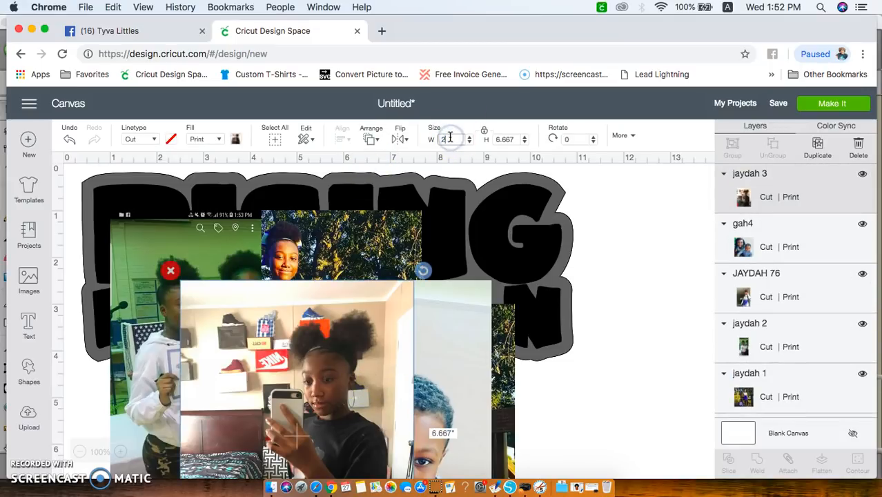
{"action": "key", "text": "Return"}
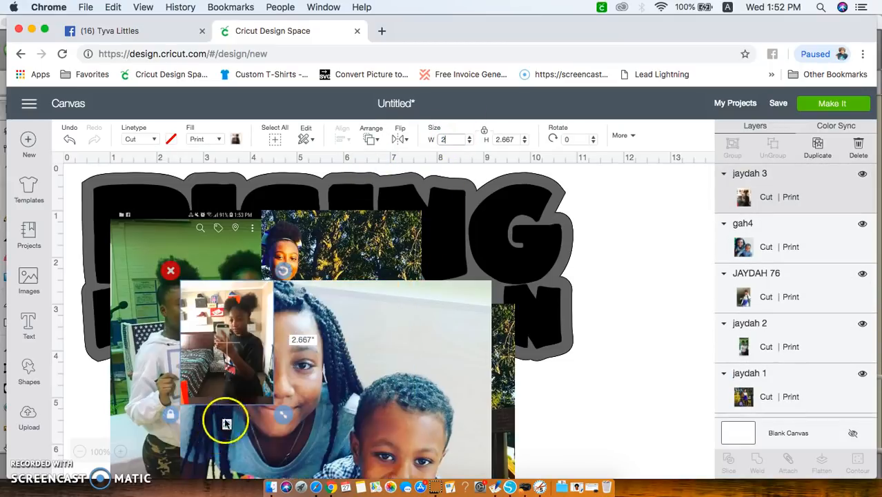
{"action": "left_click_drag", "start_coordinate": [222, 377], "coordinate": [632, 282]}
Set the photo of the girl with the young boy to 2 inches wide and place it beneath the mirror selfie
{"action": "left_click", "coordinate": [439, 360]}
{"action": "left_click", "coordinate": [450, 140]}
{"action": "type", "text": "2"}
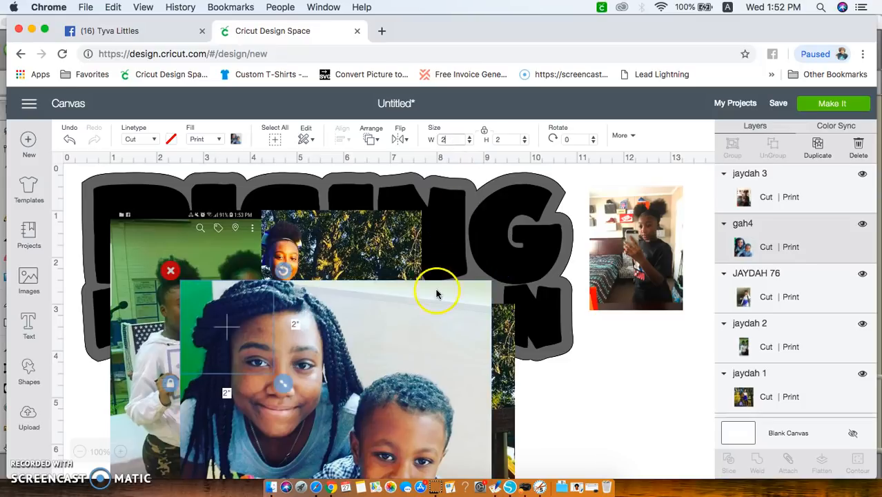
{"action": "key", "text": "Return"}
{"action": "left_click_drag", "start_coordinate": [241, 317], "coordinate": [658, 376]}
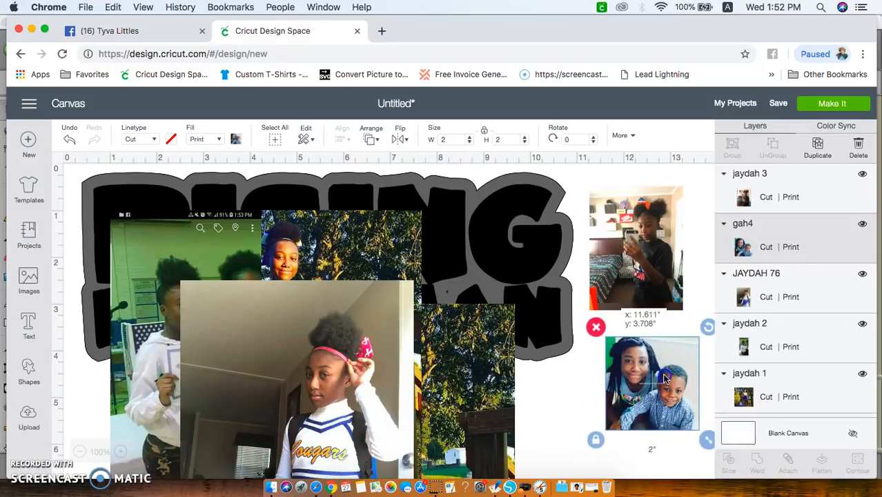
Set the indoor cheerleader photo's width to 2 inches and move it next to the photo of the girl with the boy
{"action": "left_click", "coordinate": [295, 354]}
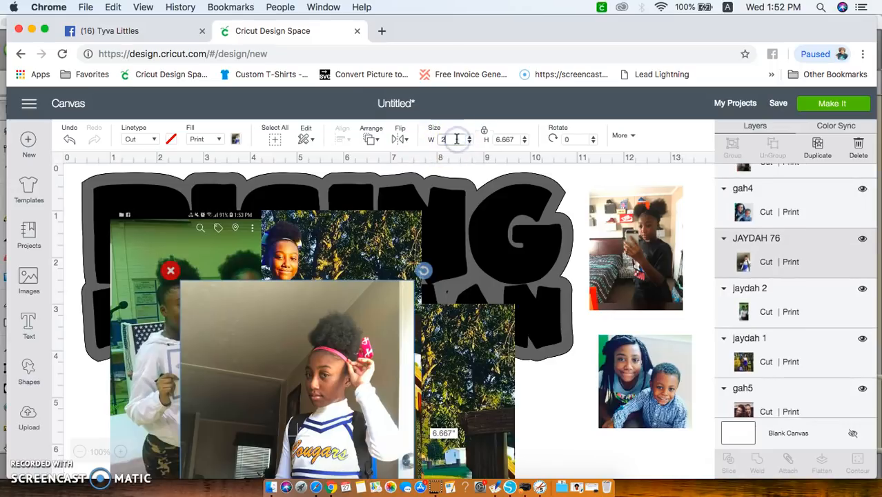
{"action": "type", "text": "2"}
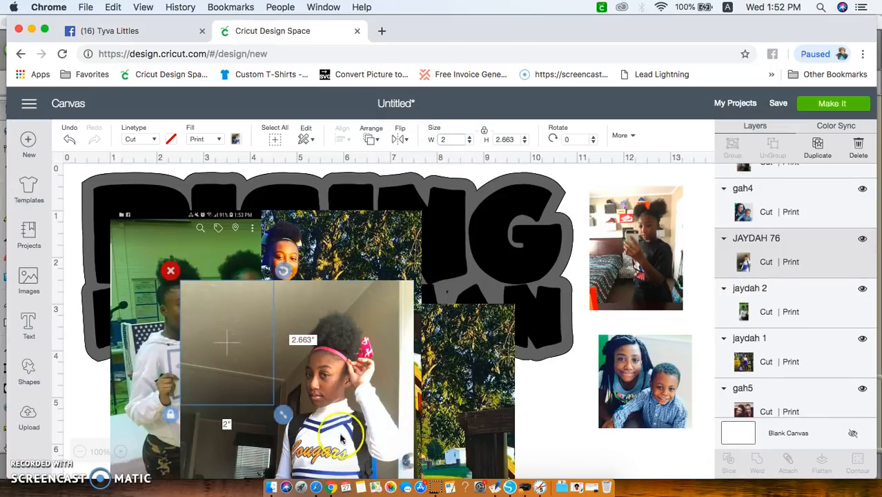
{"action": "key", "text": "Return"}
{"action": "left_click_drag", "start_coordinate": [462, 320], "coordinate": [588, 410]}
Resize the outdoor cheerleader and award certificate photos to 2 inches wide each, moving the certificate photo toward the end of RISING
{"action": "left_click", "coordinate": [325, 322]}
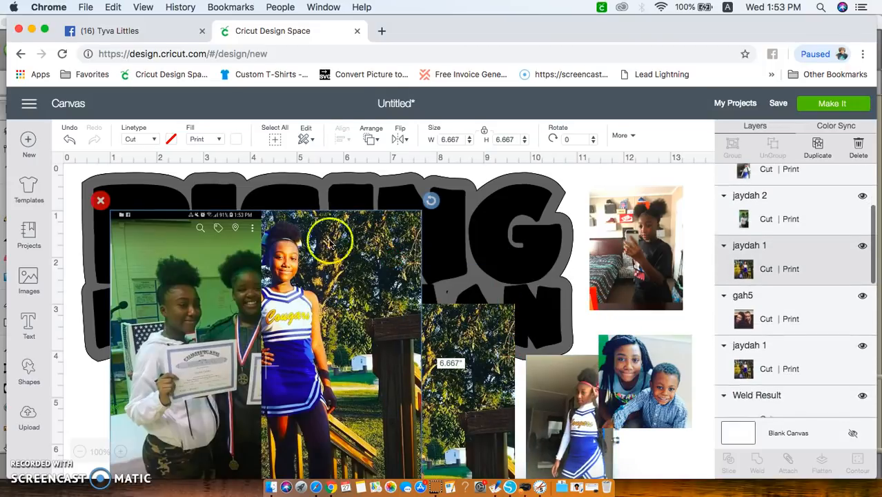
{"action": "left_click", "coordinate": [451, 140]}
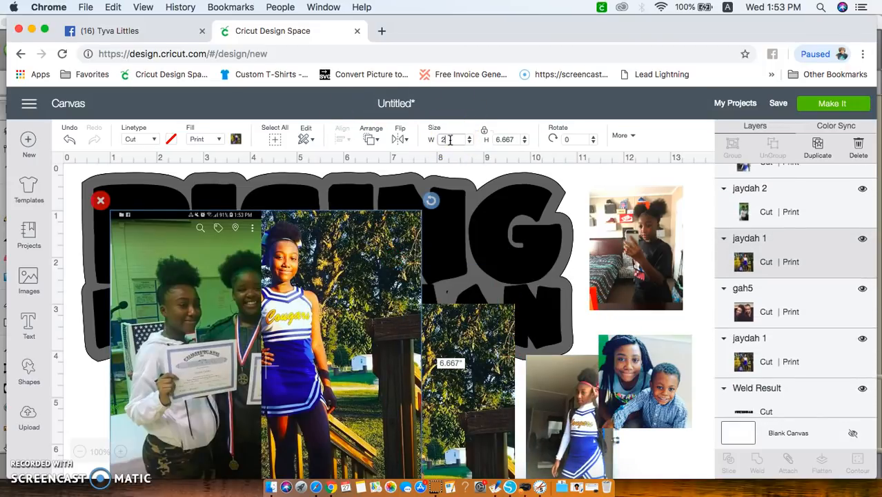
{"action": "left_click", "coordinate": [138, 246]}
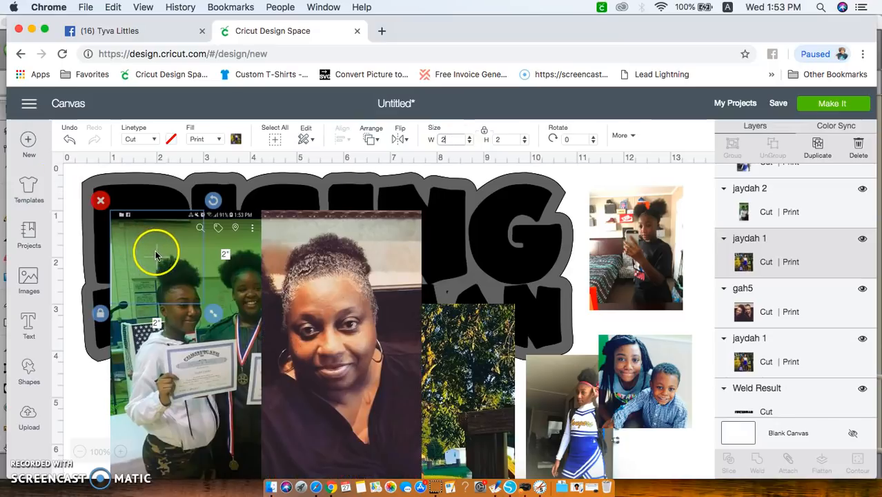
{"action": "left_click_drag", "start_coordinate": [156, 250], "coordinate": [469, 211]}
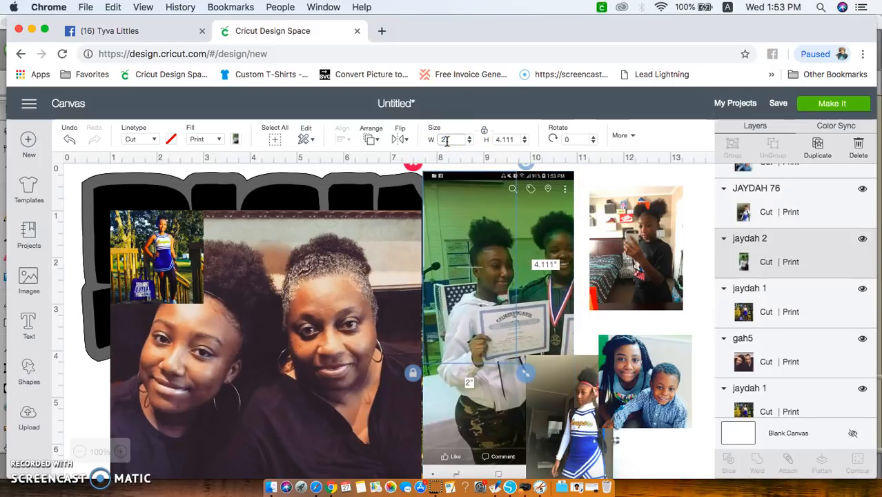
Set the photo of the two women to 2 inches wide and delete the large duplicate of the outdoor cheerleader photo
{"action": "left_click", "coordinate": [288, 325]}
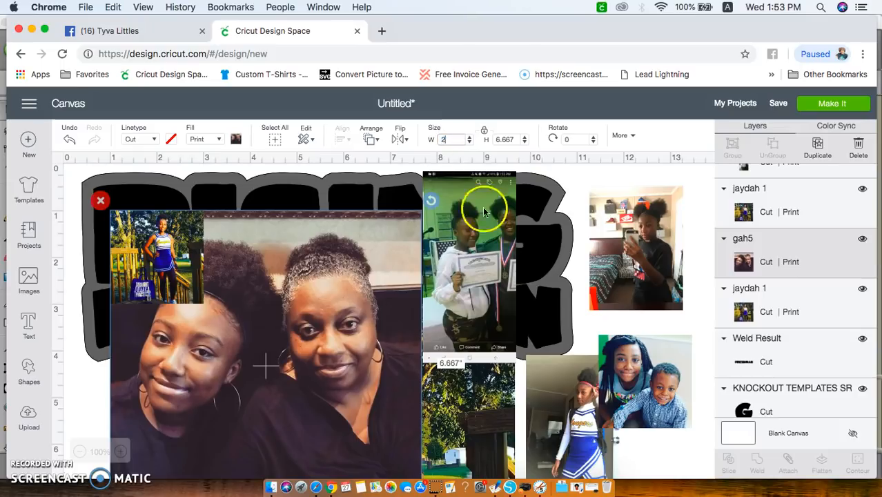
{"action": "key", "text": "Return"}
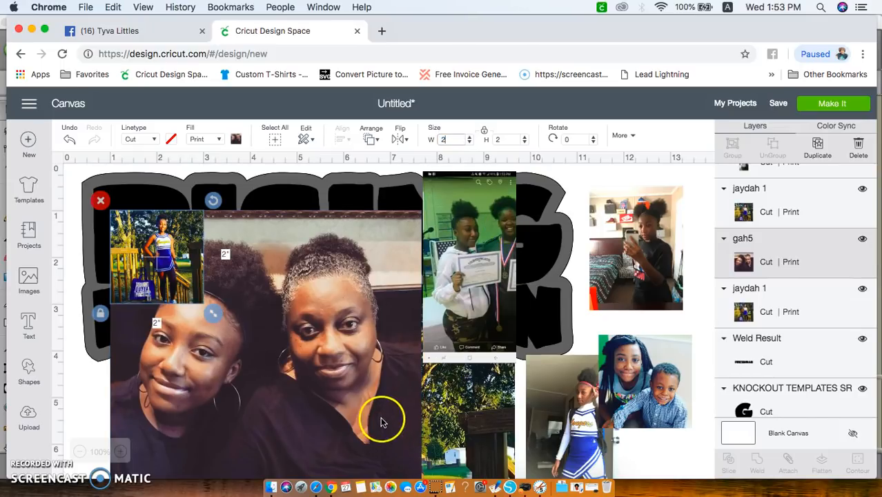
{"action": "left_click", "coordinate": [413, 408]}
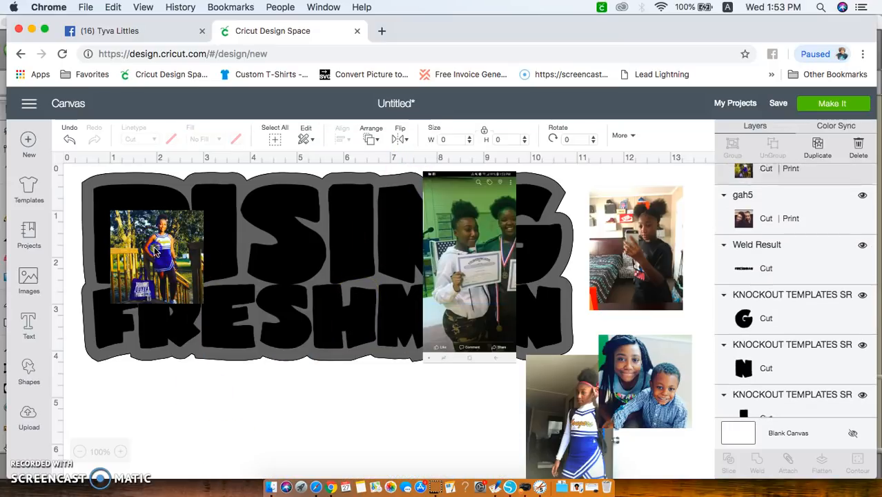
Spread out the overlapping photos, moving the two women and outdoor cheerleader below RISING and the indoor cheerleader below the certificate photo
{"action": "left_click", "coordinate": [194, 245]}
{"action": "left_click_drag", "start_coordinate": [194, 246], "coordinate": [269, 254]}
{"action": "left_click_drag", "start_coordinate": [548, 392], "coordinate": [457, 370]}
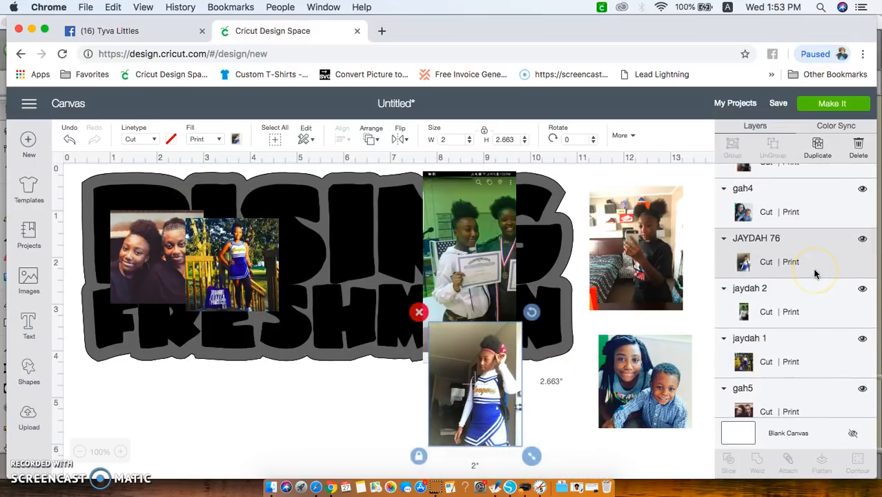
{"action": "scroll", "coordinate": [816, 286], "scroll_direction": "up", "scroll_amount": 2}
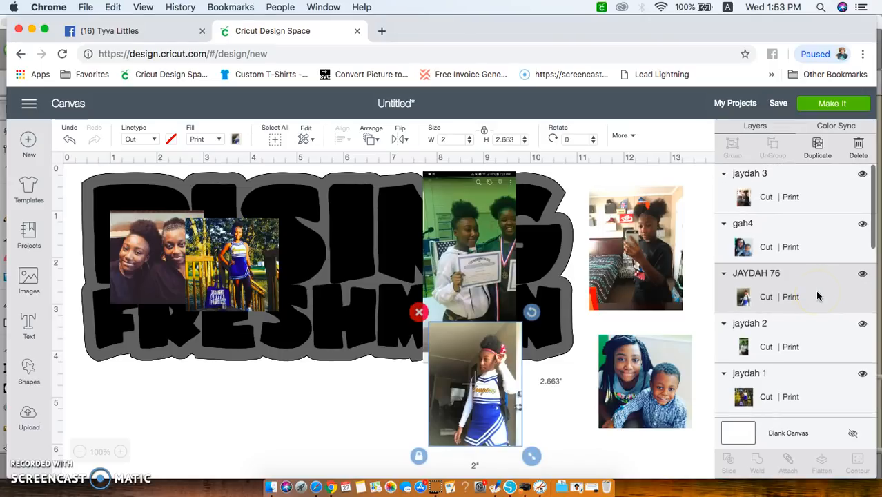
{"action": "scroll", "coordinate": [817, 296], "scroll_direction": "down", "scroll_amount": 3}
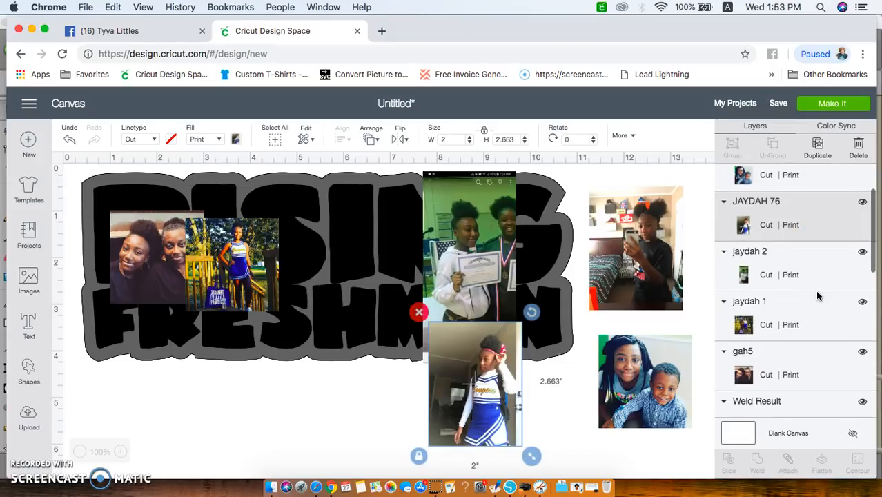
{"action": "left_click", "coordinate": [214, 274]}
{"action": "left_click_drag", "start_coordinate": [167, 296], "coordinate": [159, 401]}
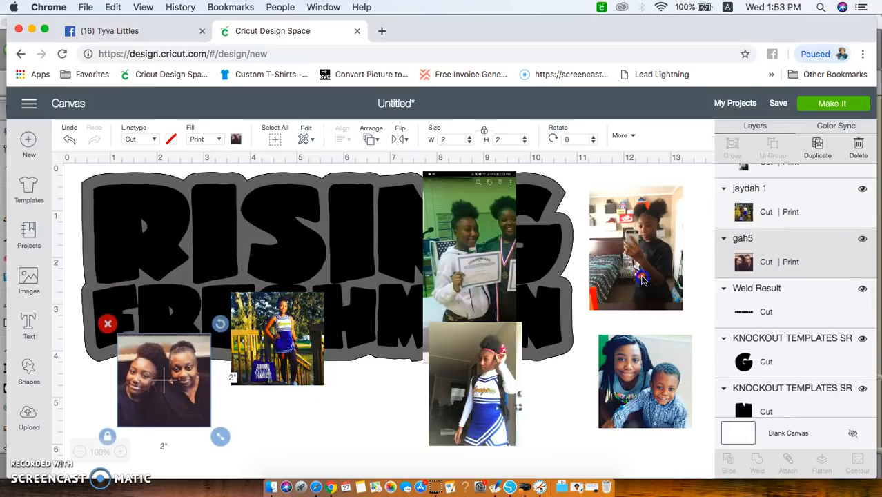
Move the photo of the girl with the young boy over the letter R of RISING
{"action": "left_click", "coordinate": [642, 279]}
{"action": "left_click_drag", "start_coordinate": [654, 378], "coordinate": [117, 222]}
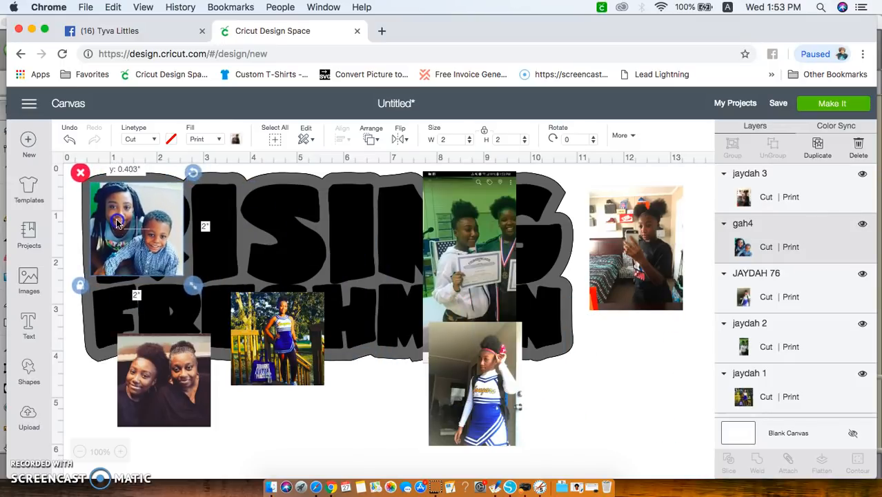
Enlarge the photo over the R of RISING to about 2.17 inches wide and tilt it to about 356.63 degrees
{"action": "mouse_move", "coordinate": [192, 287]}
{"action": "left_mouse_down"}
{"action": "mouse_move", "coordinate": [207, 298]}
{"action": "mouse_move", "coordinate": [201, 293]}
{"action": "left_mouse_up"}
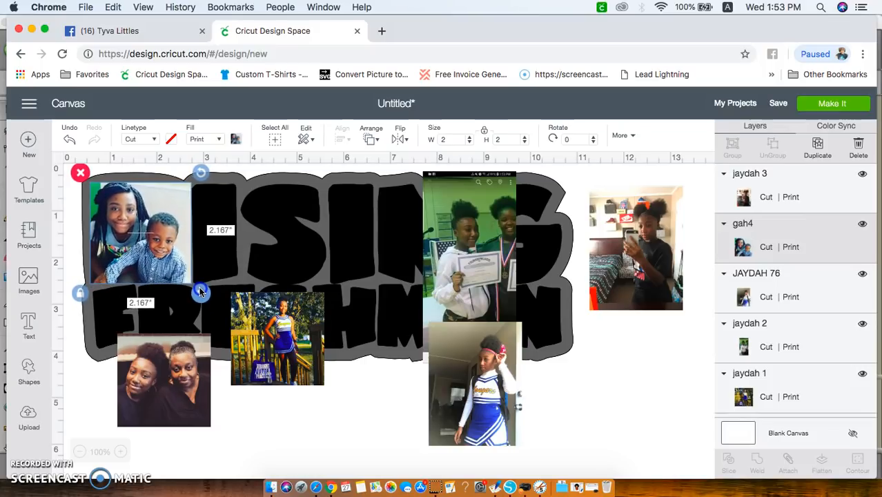
{"action": "left_click_drag", "start_coordinate": [202, 173], "coordinate": [197, 167]}
{"action": "left_click", "coordinate": [158, 239]}
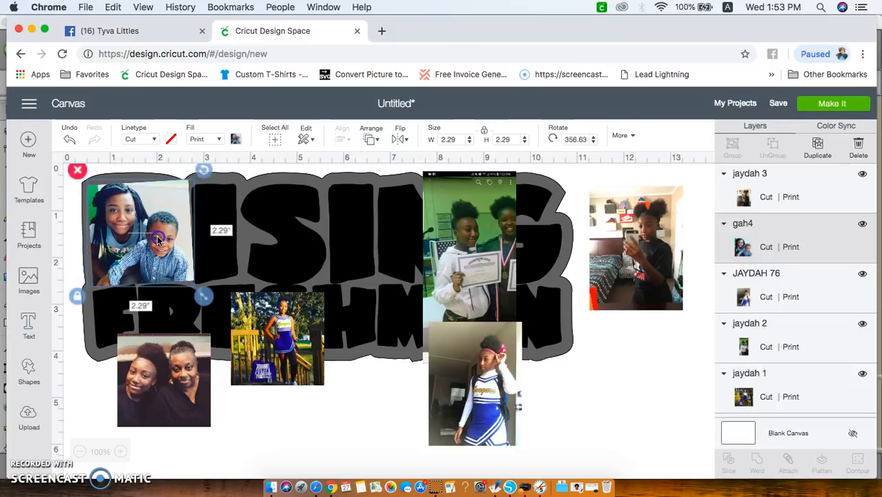
{"action": "mouse_move", "coordinate": [147, 231]}
{"action": "left_mouse_down"}
{"action": "mouse_move", "coordinate": [137, 228]}
{"action": "mouse_move", "coordinate": [146, 232]}
{"action": "left_mouse_up"}
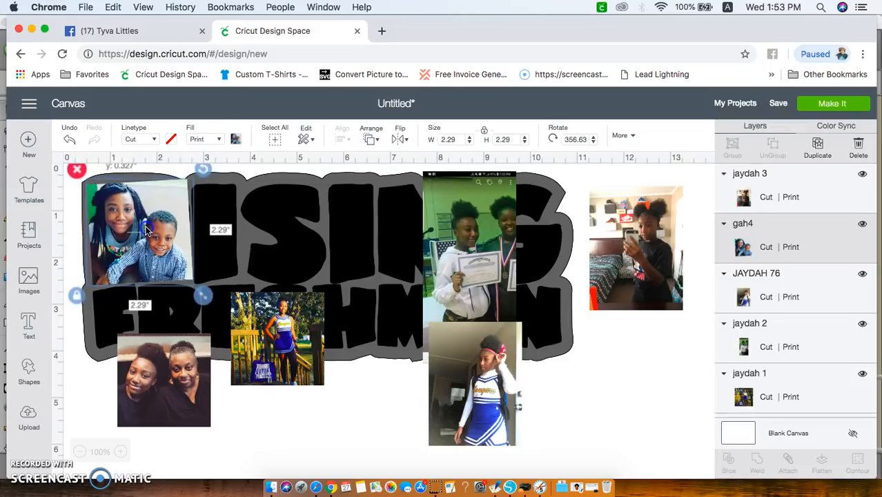
Straighten the photo of the girl with the young boy to about 359.18 degrees over the letter R
{"action": "left_click", "coordinate": [223, 299]}
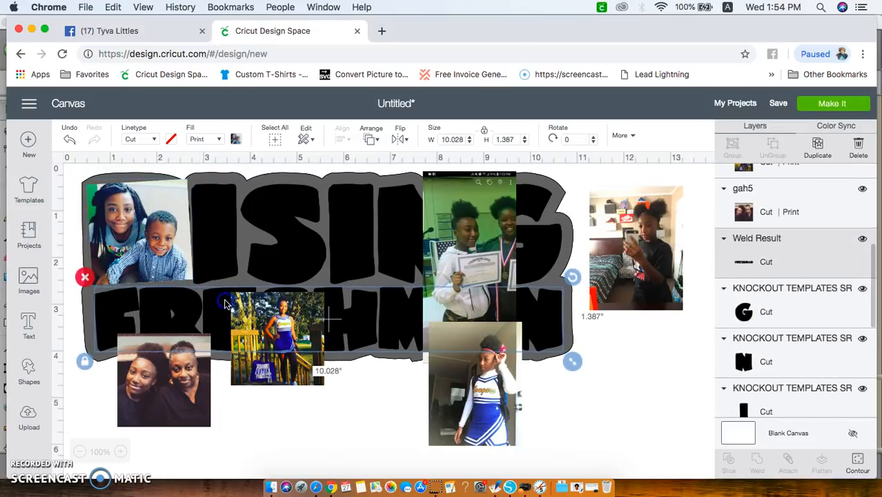
{"action": "left_click", "coordinate": [69, 136]}
{"action": "left_click", "coordinate": [69, 135]}
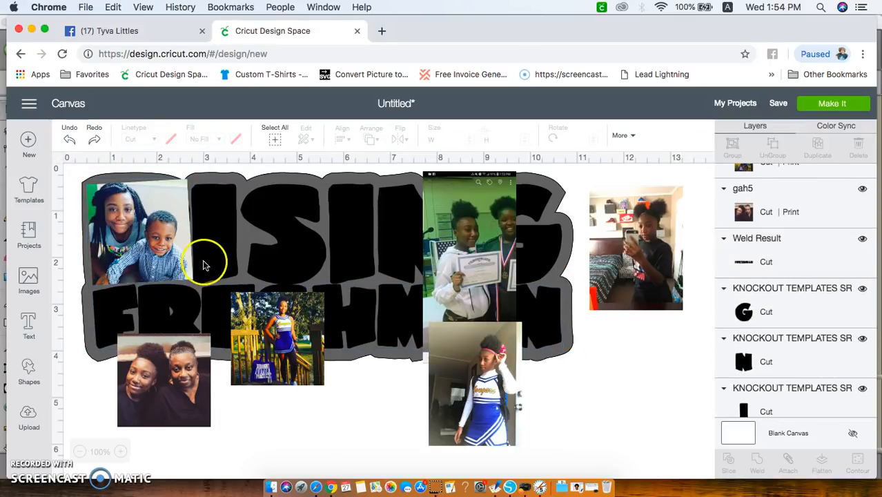
{"action": "left_click", "coordinate": [193, 181]}
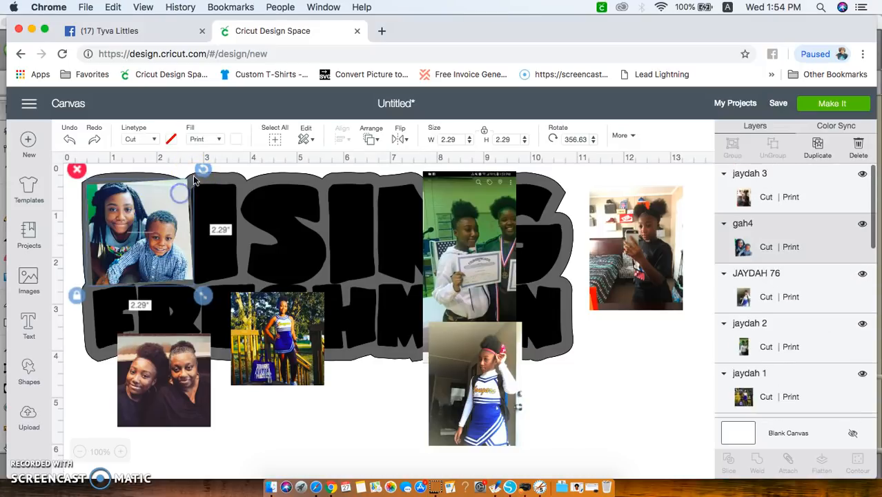
{"action": "left_click_drag", "start_coordinate": [210, 173], "coordinate": [144, 238]}
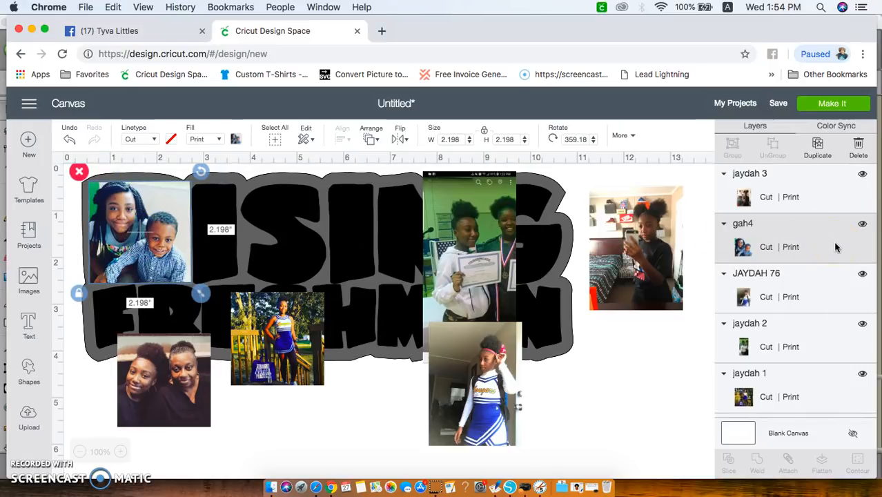
Slice the photo of the girl with the young boy using the R layer of RISING
{"action": "scroll", "coordinate": [836, 247], "scroll_direction": "down", "scroll_amount": 10}
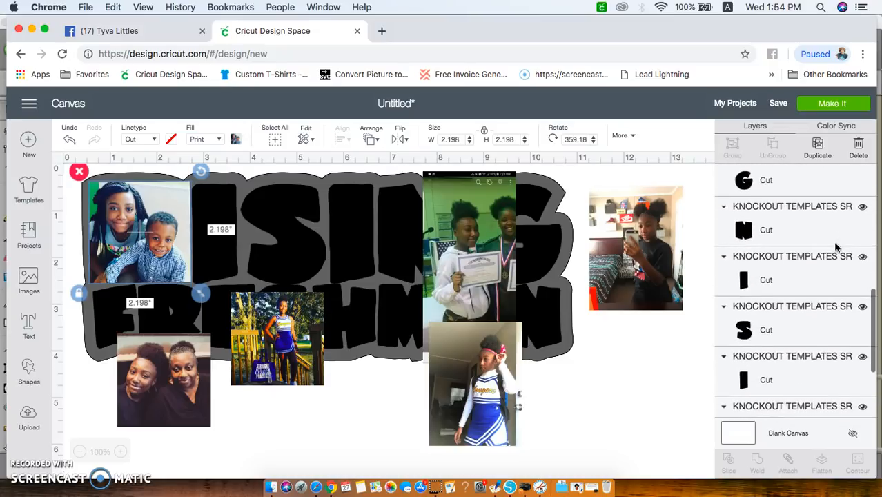
{"action": "scroll", "coordinate": [836, 247], "scroll_direction": "down", "scroll_amount": 2}
{"action": "left_click", "coordinate": [797, 291], "text": "shift"}
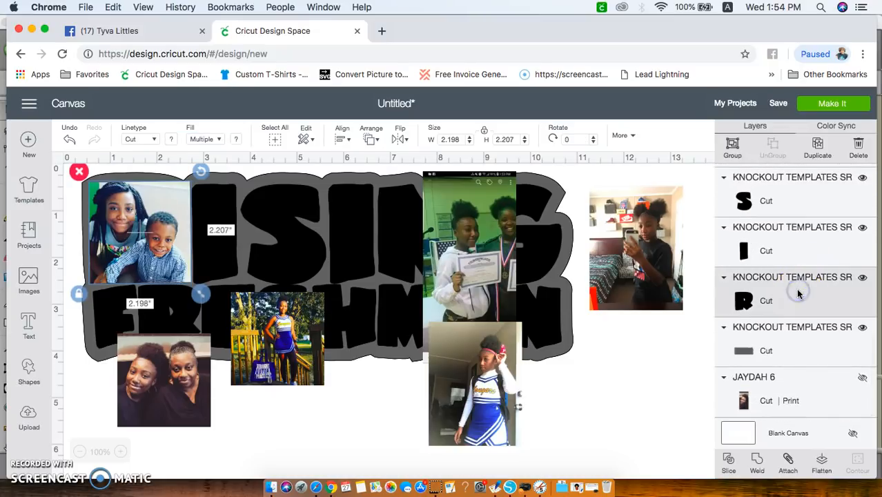
{"action": "left_click", "coordinate": [729, 461]}
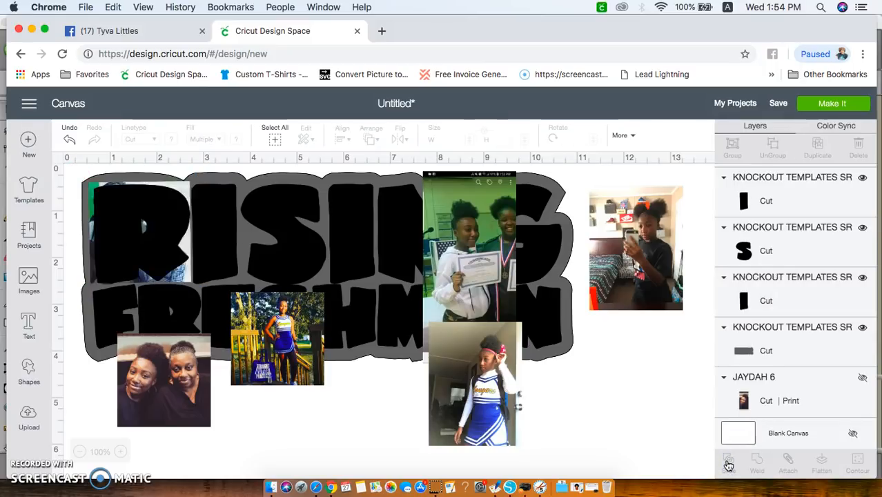
Delete the surplus photo area around the R and the black R slice, keeping the photo-filled letter
{"action": "left_click", "coordinate": [91, 189]}
{"action": "key", "text": "Delete"}
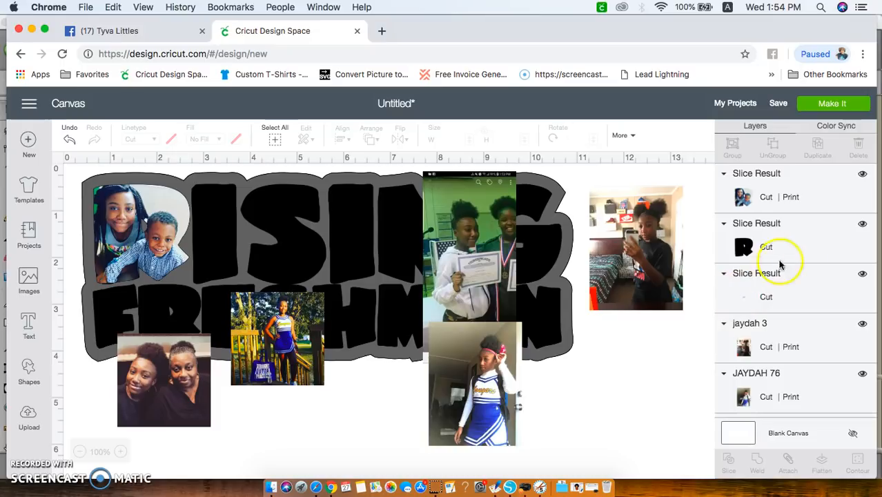
{"action": "left_click", "coordinate": [801, 259]}
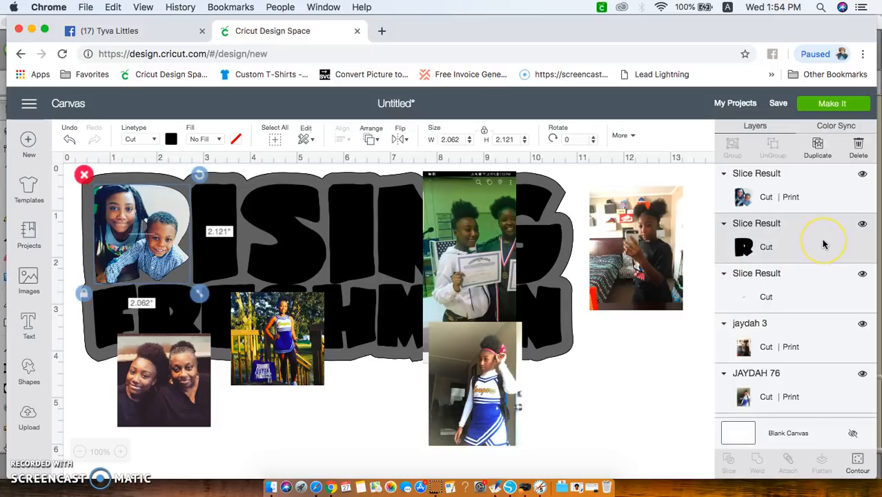
{"action": "key", "text": "Delete"}
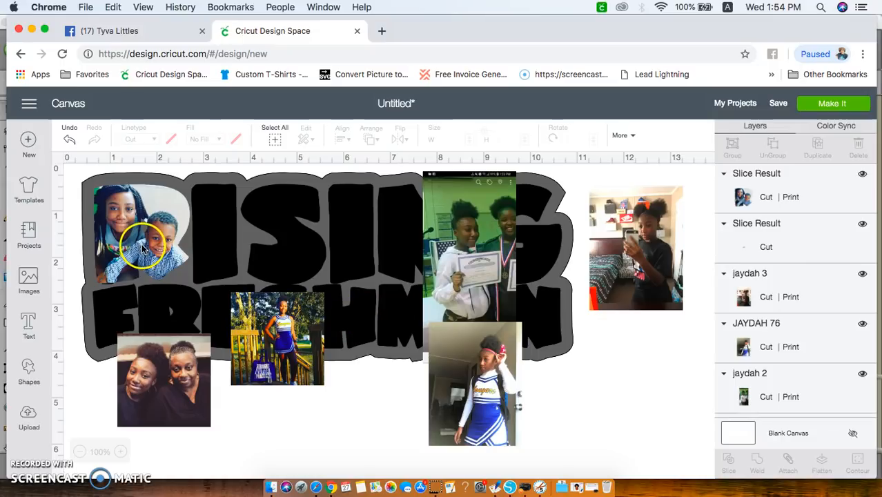
Move the indoor cheerleader photo over the first I of RISING
{"action": "left_click", "coordinate": [459, 392]}
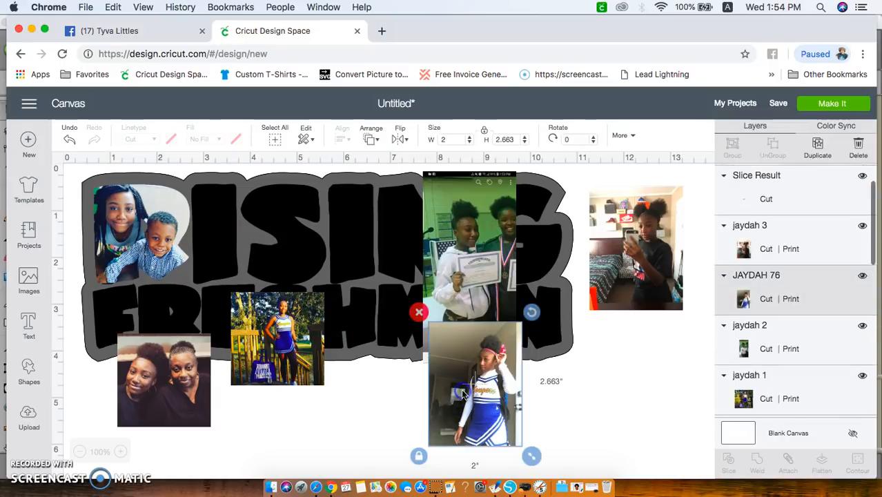
{"action": "left_click_drag", "start_coordinate": [463, 392], "coordinate": [265, 356]}
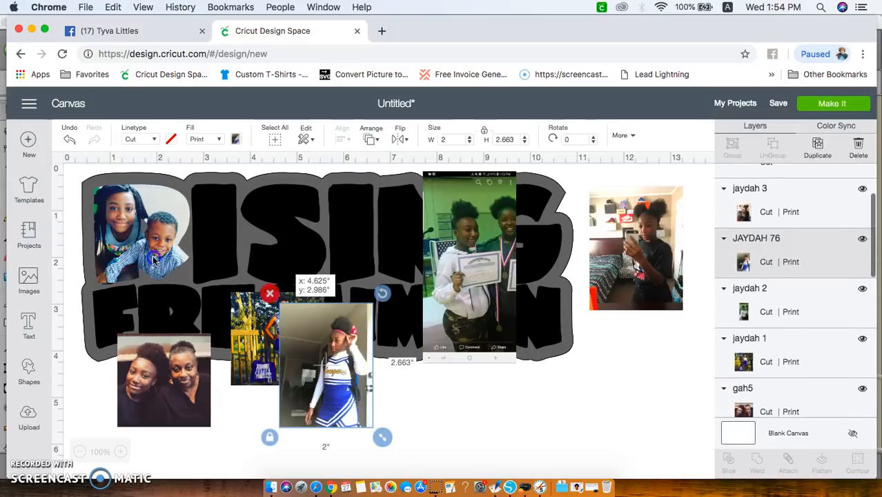
{"action": "left_click_drag", "start_coordinate": [203, 201], "coordinate": [212, 262]}
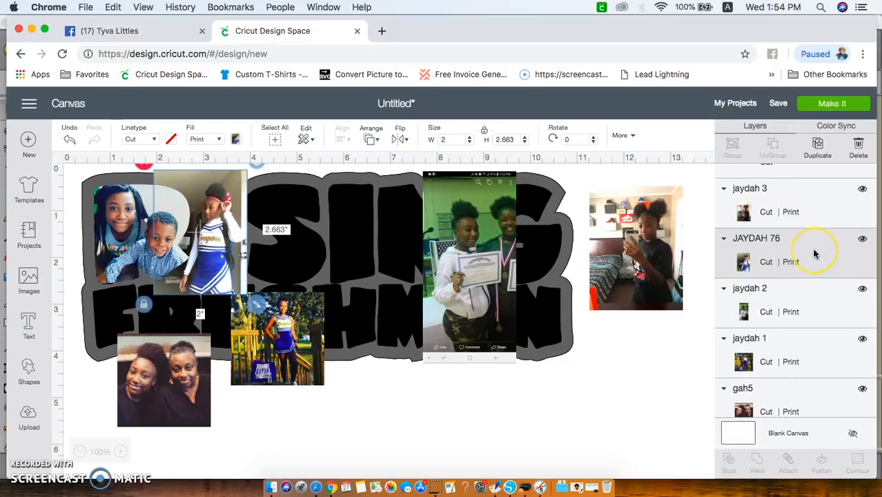
Try to slice the indoor cheerleader photo with the I layer above the S layer and delete the surplus photo
{"action": "scroll", "coordinate": [815, 254], "scroll_direction": "down", "scroll_amount": 5}
{"action": "scroll", "coordinate": [815, 254], "scroll_direction": "down", "scroll_amount": 5}
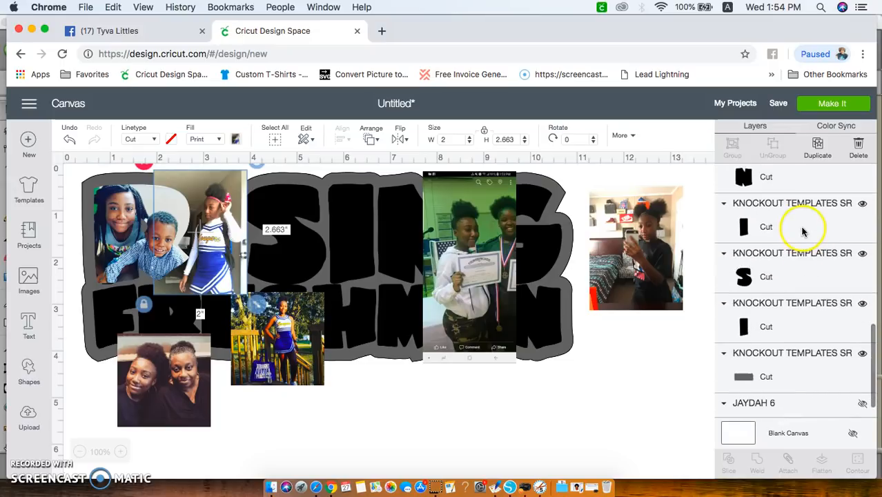
{"action": "left_click", "coordinate": [803, 230], "text": "shift"}
{"action": "left_click", "coordinate": [730, 461]}
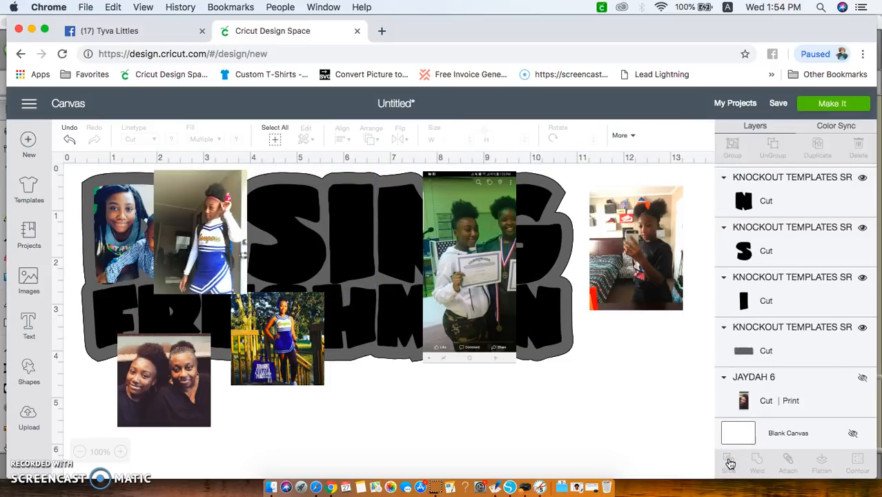
{"action": "left_click", "coordinate": [174, 181]}
{"action": "key", "text": "Delete"}
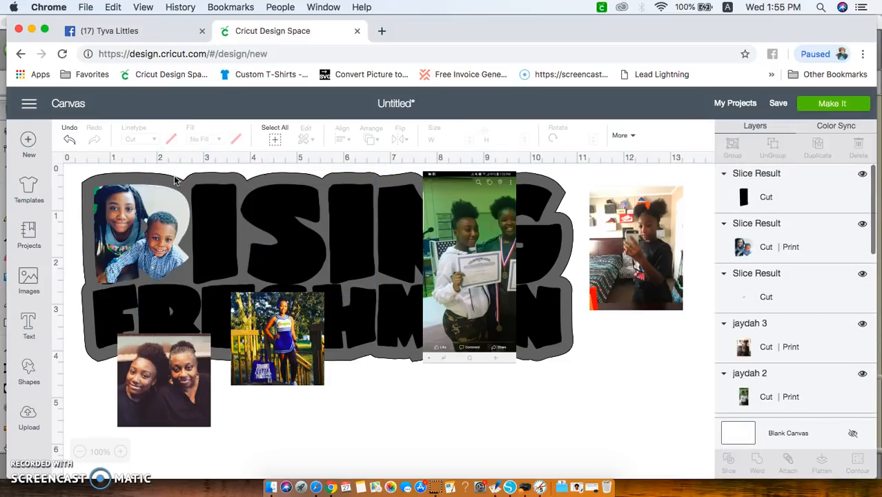
Delete the first I of RISING, and undo back to before the indoor cheerleader photo was sliced
{"action": "left_click", "coordinate": [229, 208]}
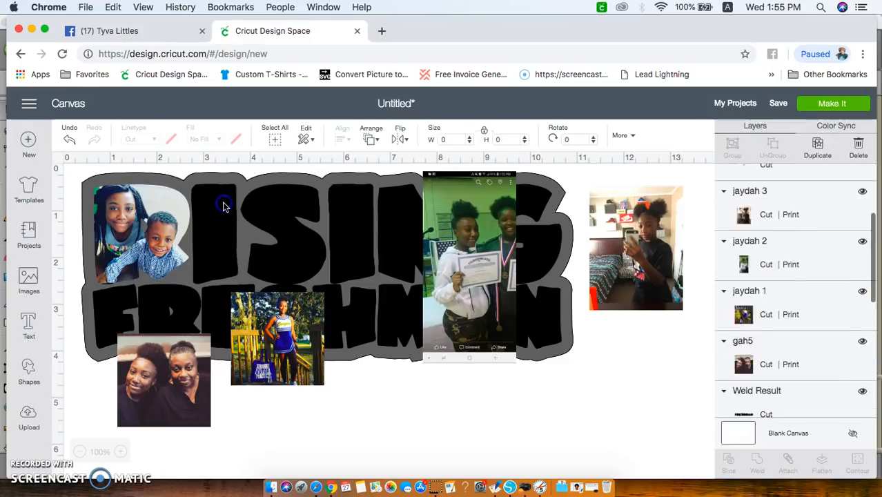
{"action": "key", "text": "Delete"}
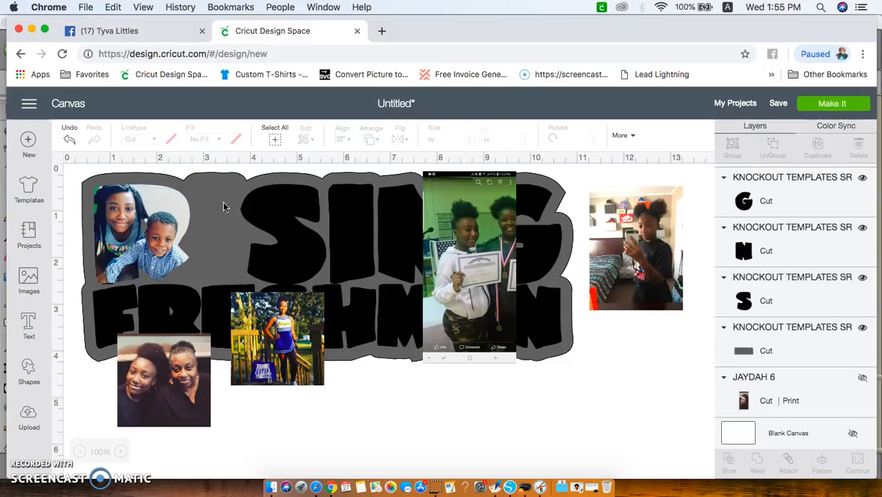
{"action": "left_click", "coordinate": [68, 143]}
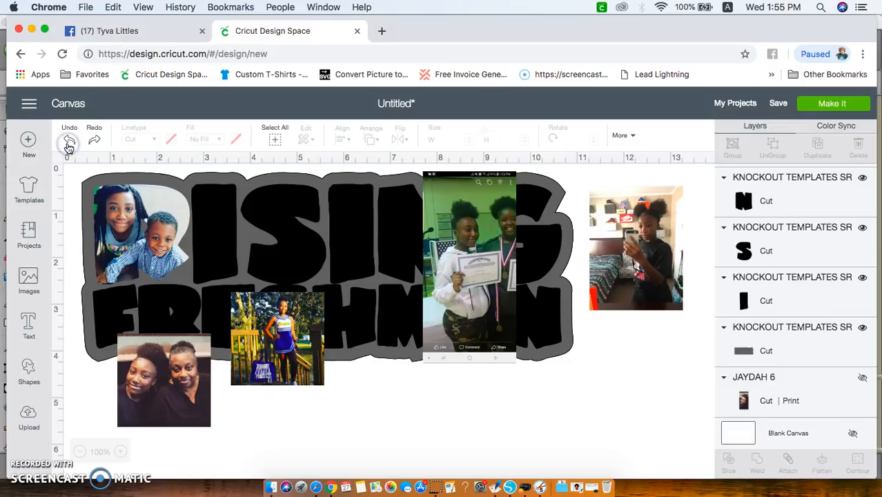
{"action": "left_click", "coordinate": [69, 145]}
{"action": "left_click", "coordinate": [68, 144]}
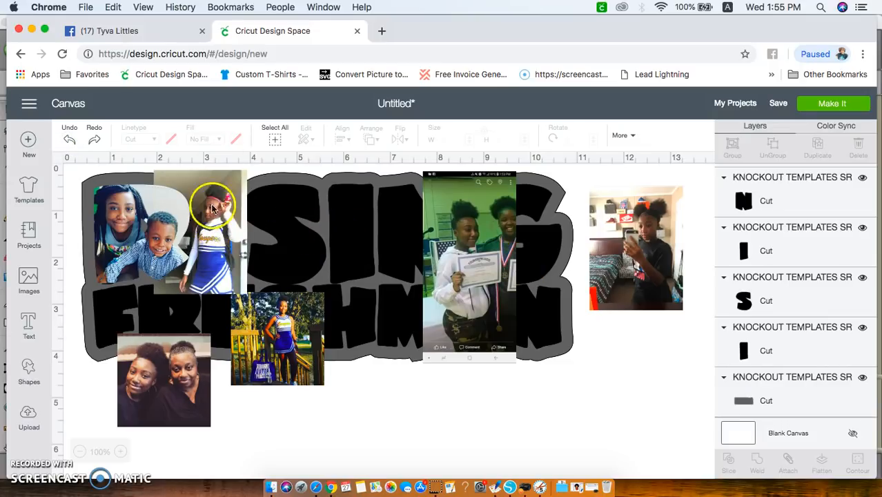
{"action": "left_click", "coordinate": [215, 207]}
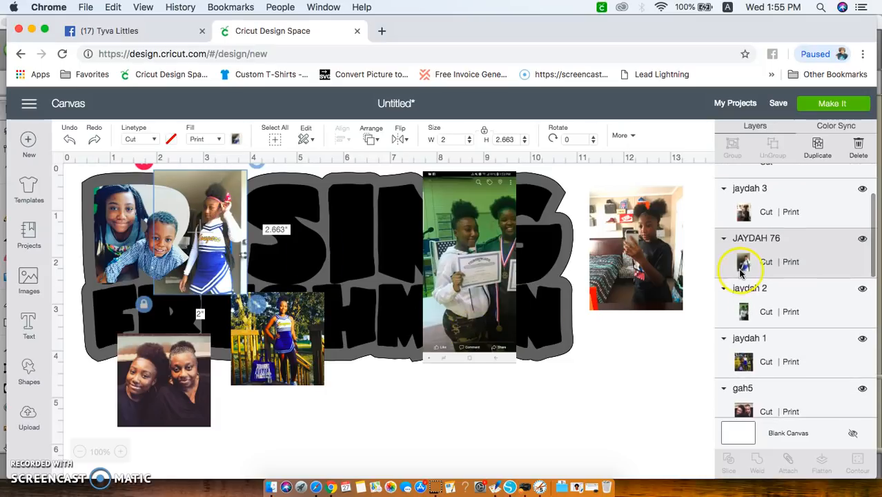
{"action": "scroll", "coordinate": [785, 263], "scroll_direction": "down", "scroll_amount": 1}
{"action": "scroll", "coordinate": [784, 264], "scroll_direction": "down", "scroll_amount": 5}
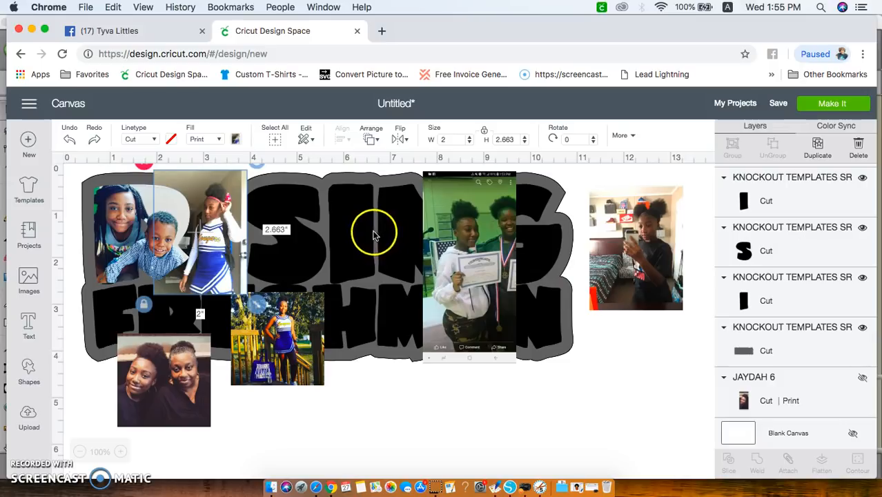
{"action": "left_click", "coordinate": [779, 305]}
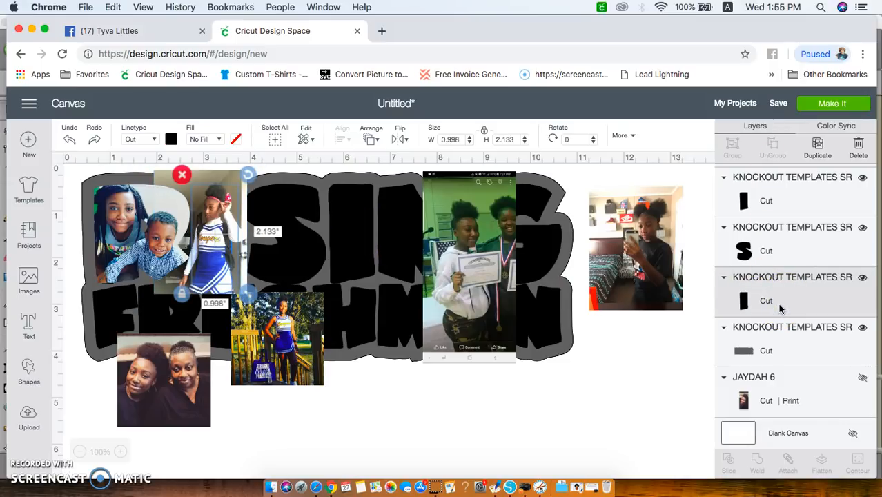
{"action": "left_click", "coordinate": [166, 182]}
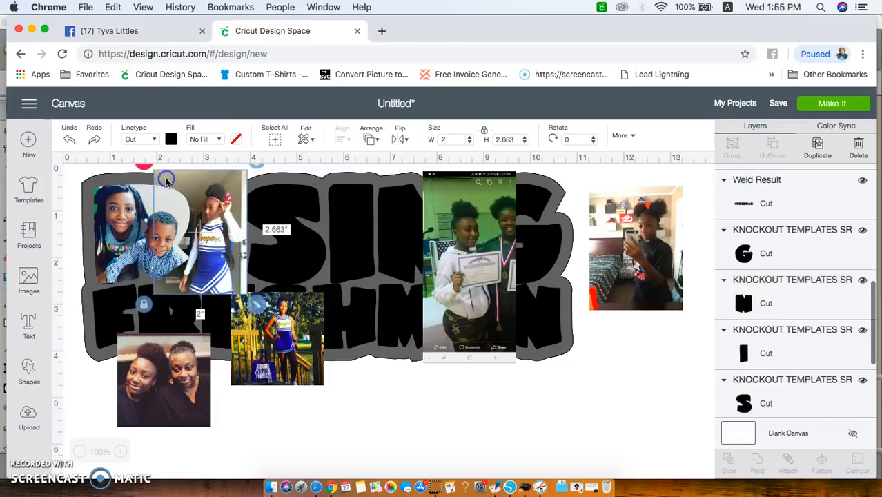
{"action": "key", "text": "Delete"}
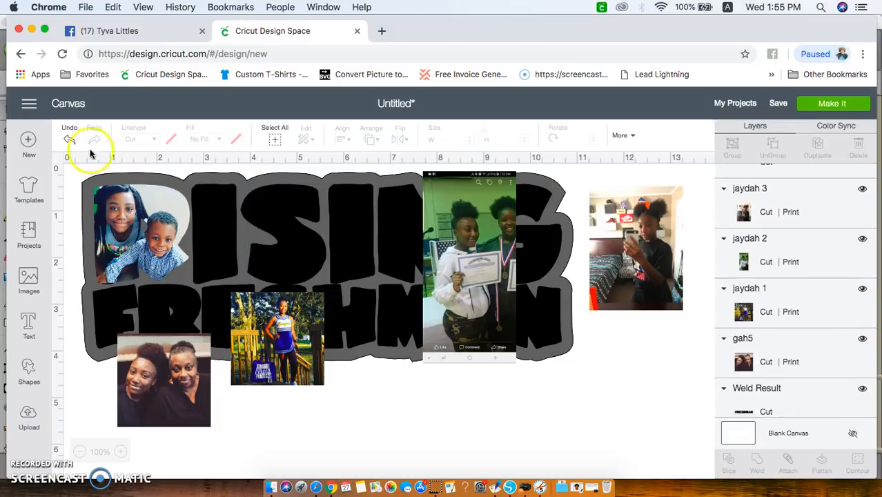
{"action": "left_click", "coordinate": [69, 136]}
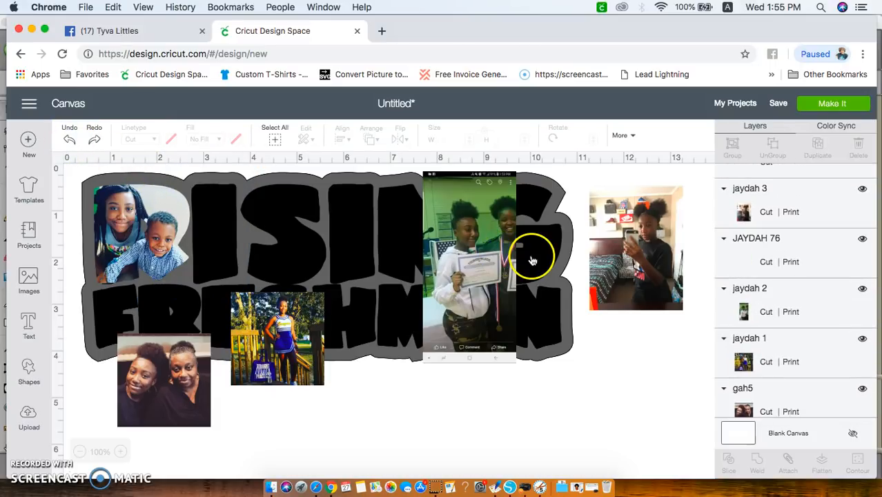
Slice the indoor cheerleader photo with the first I of RISING, using the JAYDAH 76 layer and the I layer below the S layer
{"action": "scroll", "coordinate": [827, 274], "scroll_direction": "up", "scroll_amount": 3}
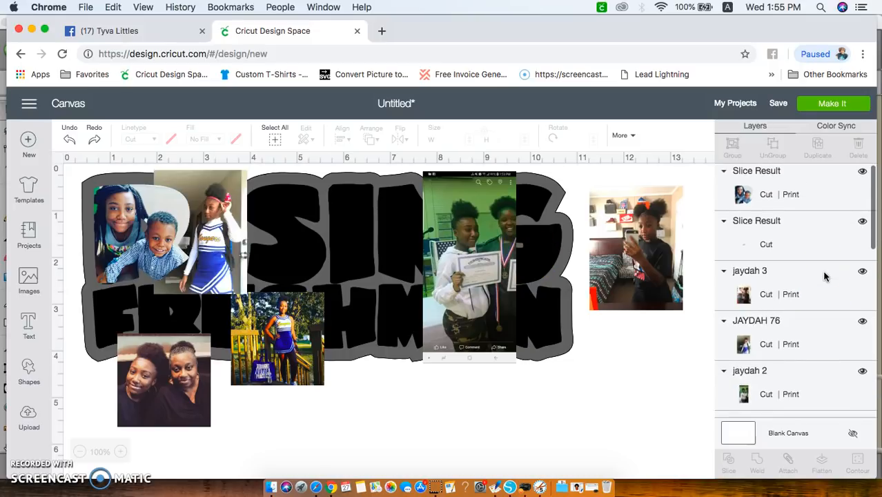
{"action": "left_click", "coordinate": [810, 350]}
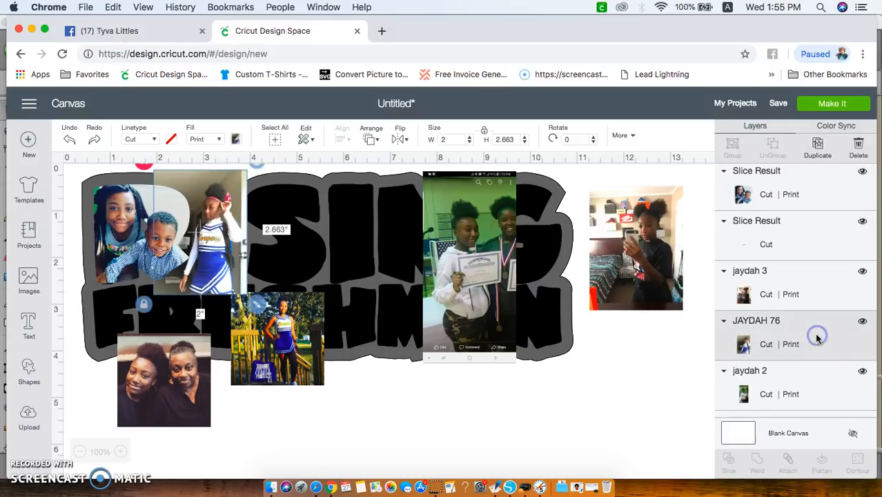
{"action": "scroll", "coordinate": [815, 333], "scroll_direction": "down", "scroll_amount": 3}
{"action": "scroll", "coordinate": [815, 333], "scroll_direction": "down", "scroll_amount": 5}
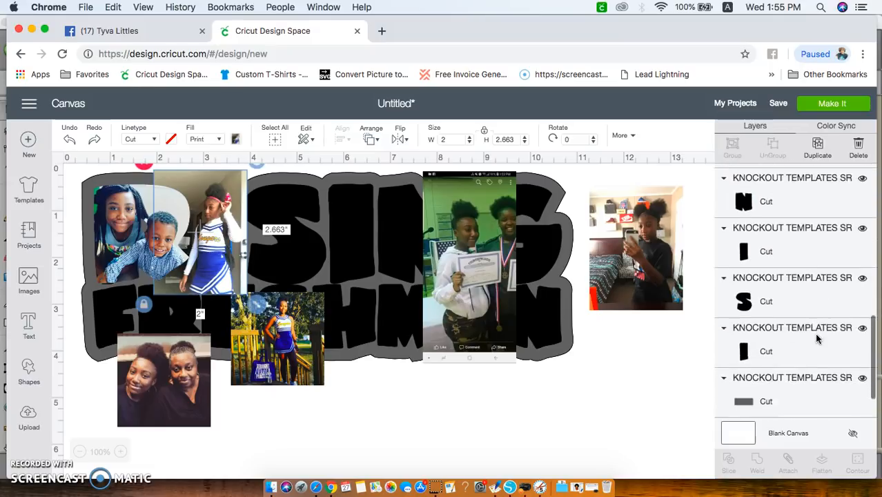
{"action": "left_click", "coordinate": [809, 331], "text": "shift"}
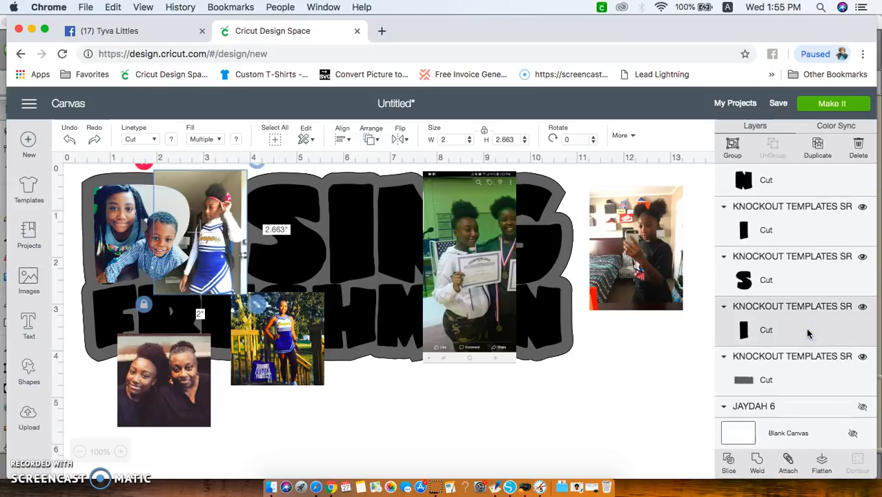
{"action": "left_click", "coordinate": [751, 331], "text": "shift"}
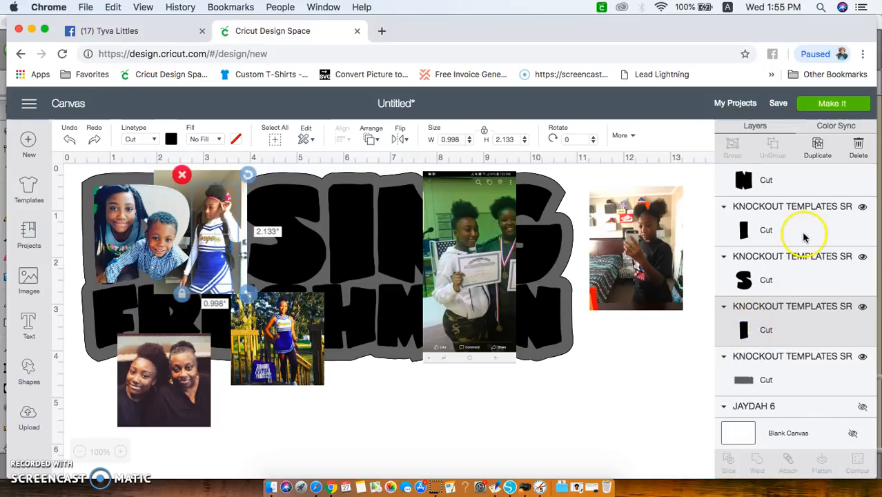
{"action": "scroll", "coordinate": [807, 233], "scroll_direction": "up", "scroll_amount": 6}
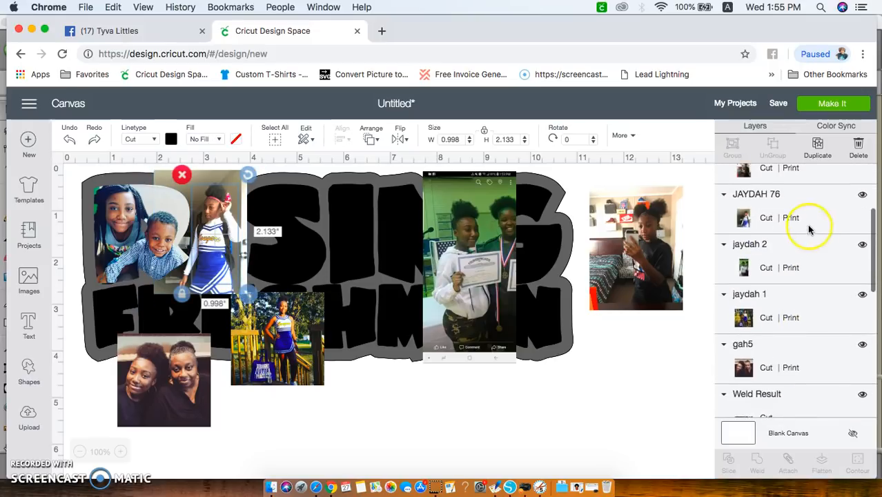
{"action": "left_click", "coordinate": [810, 228], "text": "shift"}
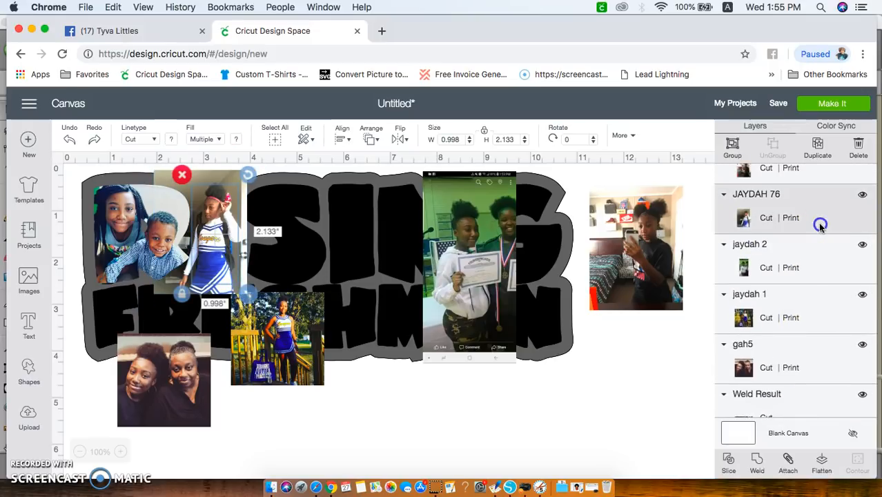
{"action": "left_click", "coordinate": [733, 461]}
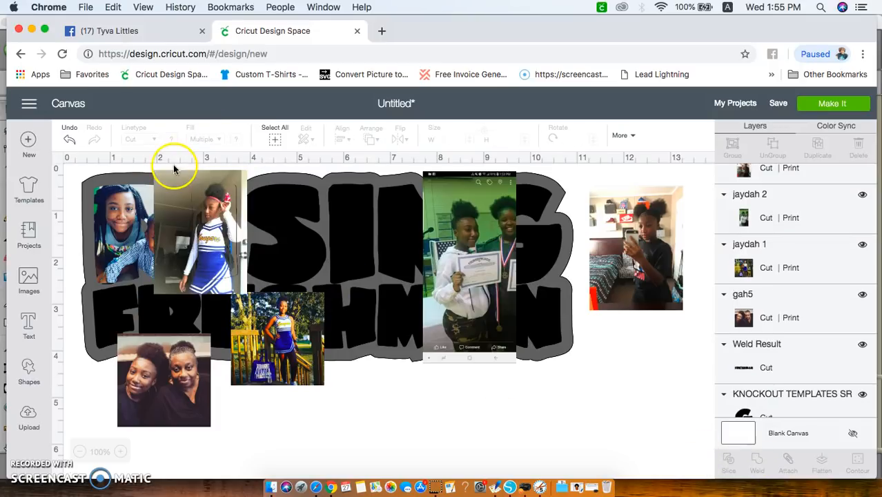
Delete the surplus photo area around the first I and the black I slice, keeping the photo-filled letter
{"action": "left_click", "coordinate": [174, 175]}
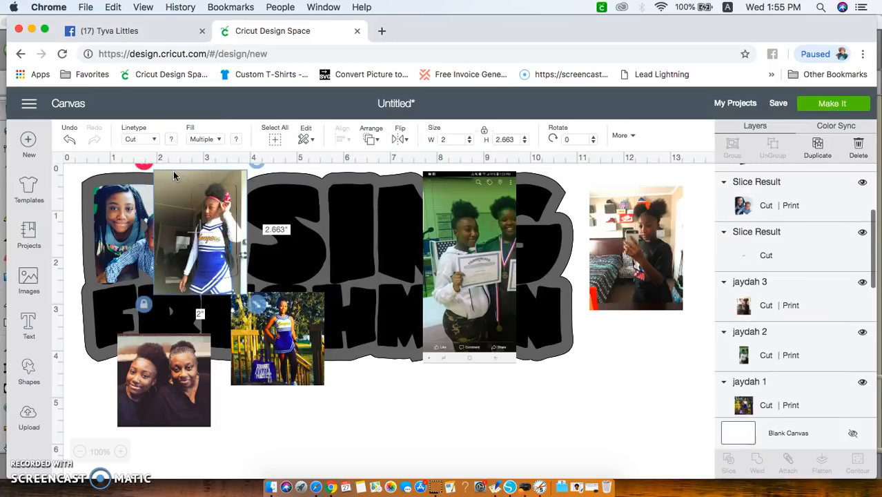
{"action": "key", "text": "Delete"}
{"action": "scroll", "coordinate": [818, 299], "scroll_direction": "down", "scroll_amount": 5}
{"action": "scroll", "coordinate": [818, 298], "scroll_direction": "down", "scroll_amount": 3}
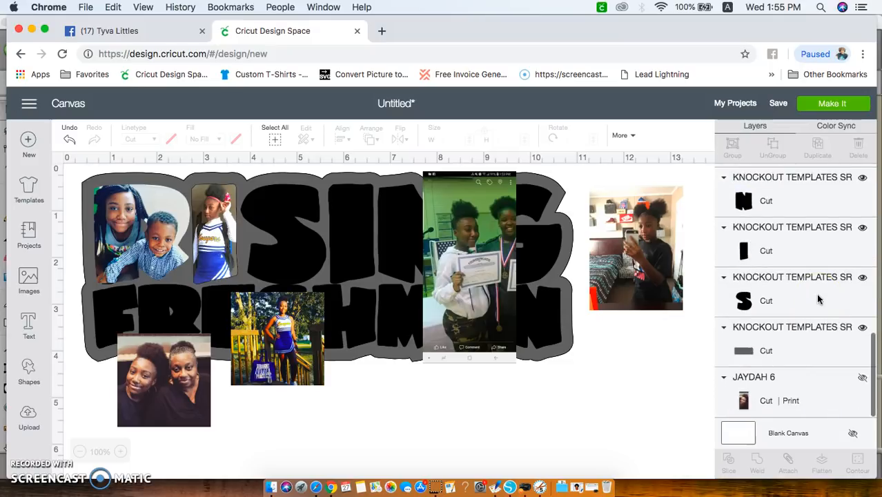
{"action": "left_click", "coordinate": [795, 246]}
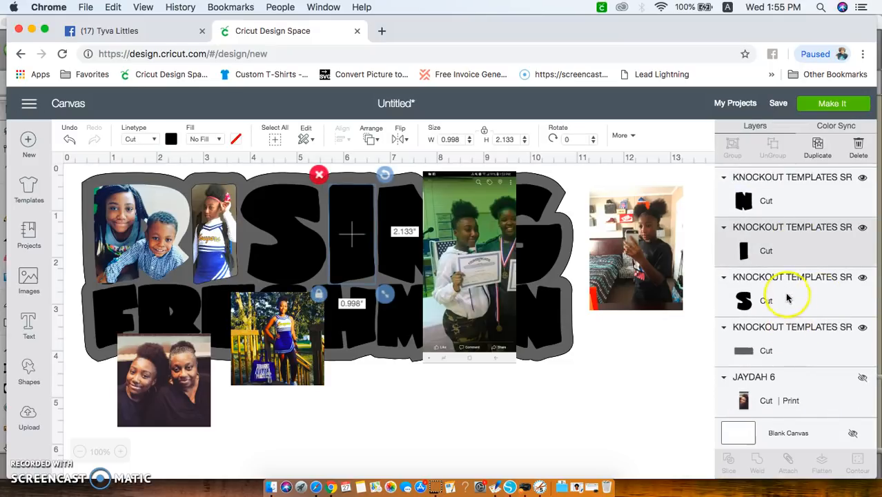
{"action": "scroll", "coordinate": [776, 254], "scroll_direction": "up", "scroll_amount": 10}
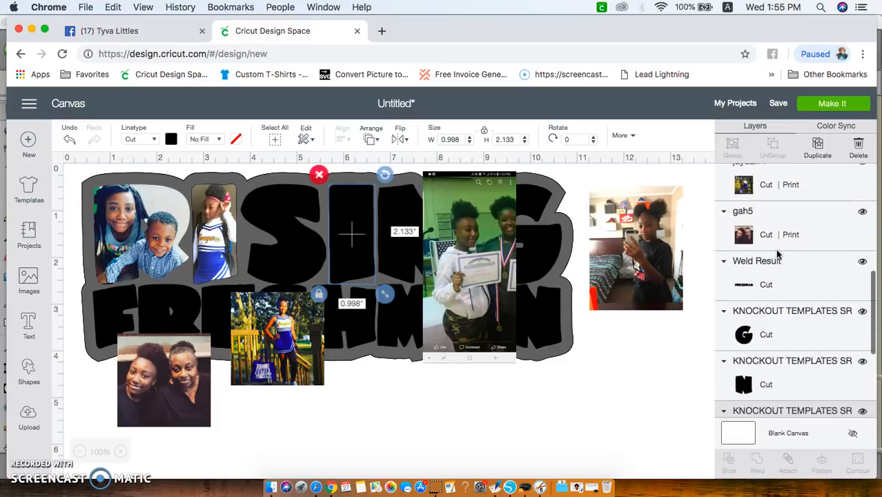
{"action": "left_click", "coordinate": [789, 215]}
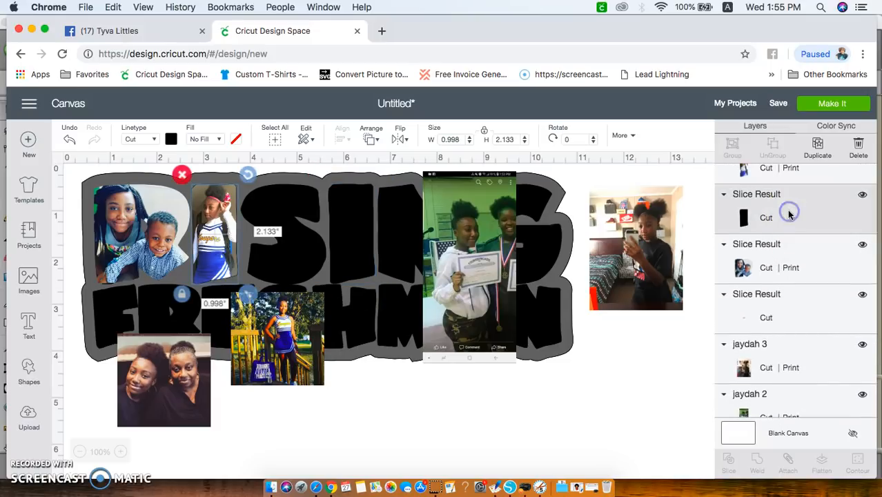
{"action": "key", "text": "Delete"}
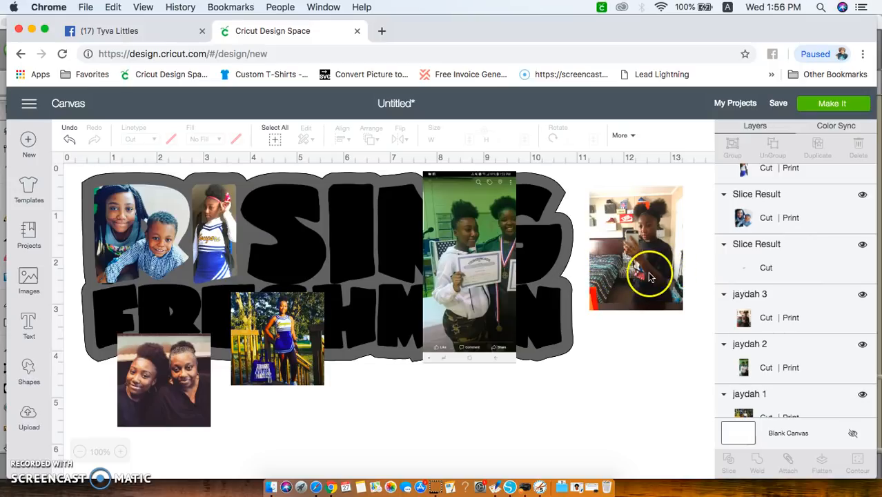
Move the outdoor cheerleader photo and the certificate photo away from the RISING letters, toward the area below the design
{"action": "left_click_drag", "start_coordinate": [284, 332], "coordinate": [331, 352]}
{"action": "left_click", "coordinate": [474, 247]}
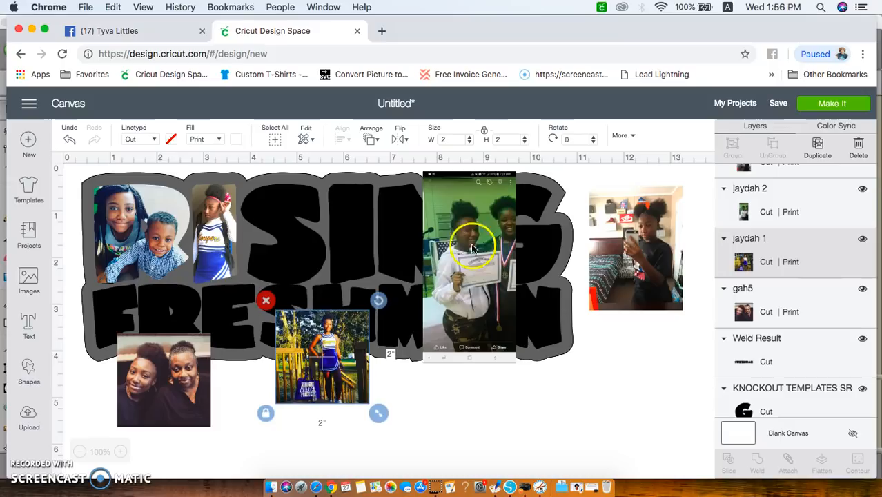
{"action": "left_click_drag", "start_coordinate": [490, 248], "coordinate": [613, 353]}
{"action": "left_click_drag", "start_coordinate": [300, 356], "coordinate": [351, 386]}
Move the gah5 photo of two people over the N of RISING and resize it to 1.944 by 1.944 inches
{"action": "left_click_drag", "start_coordinate": [166, 410], "coordinate": [170, 405]}
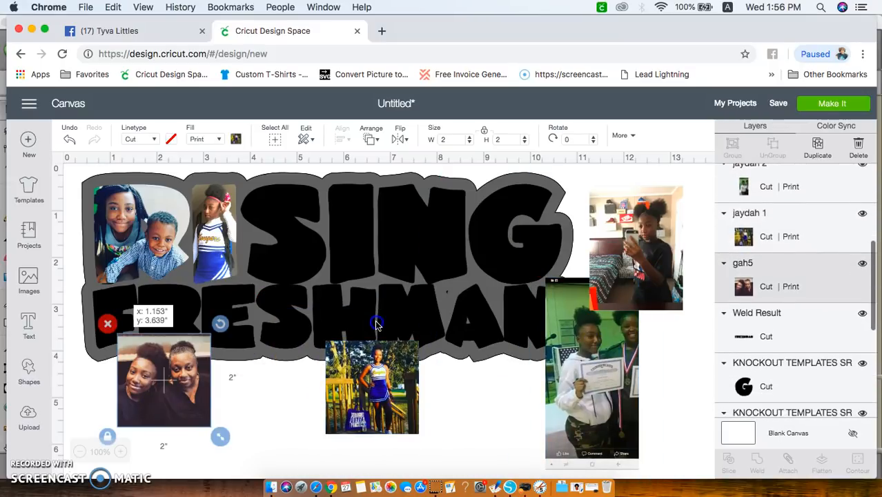
{"action": "left_click_drag", "start_coordinate": [174, 352], "coordinate": [433, 221]}
{"action": "mouse_move", "coordinate": [480, 285]}
{"action": "left_mouse_down"}
{"action": "mouse_move", "coordinate": [475, 293]}
{"action": "mouse_move", "coordinate": [462, 275]}
{"action": "mouse_move", "coordinate": [479, 297]}
{"action": "left_mouse_up"}
{"action": "left_click", "coordinate": [444, 255]}
{"action": "left_click_drag", "start_coordinate": [444, 256], "coordinate": [445, 262]}
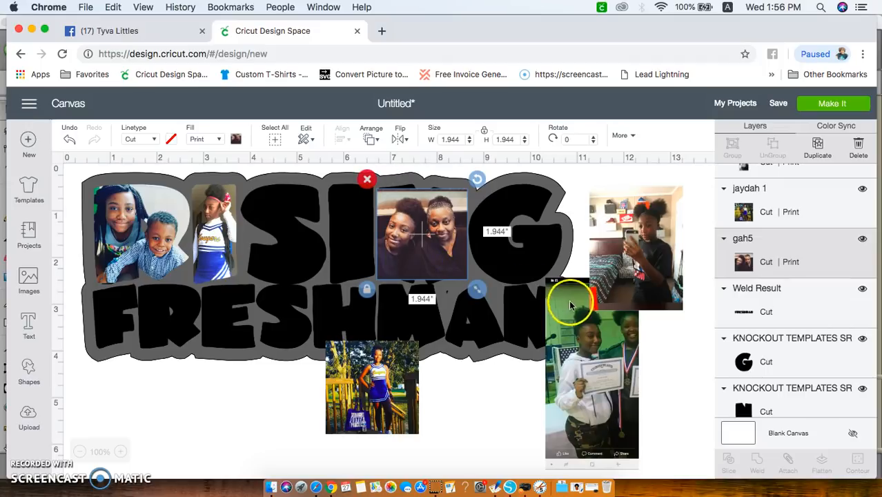
Slice the gah5 photo with the N layer of RISING
{"action": "scroll", "coordinate": [832, 263], "scroll_direction": "down", "scroll_amount": 3}
{"action": "scroll", "coordinate": [815, 290], "scroll_direction": "down", "scroll_amount": 1}
{"action": "left_click", "coordinate": [797, 311], "text": "shift"}
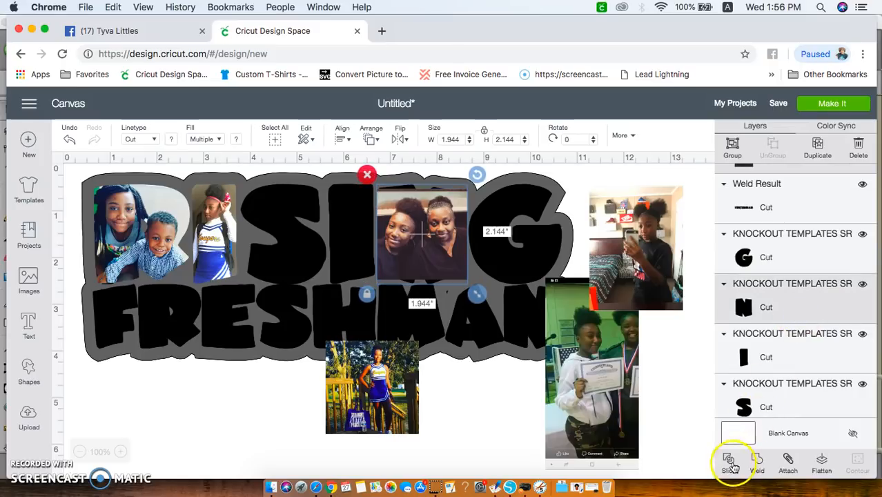
{"action": "left_click", "coordinate": [731, 462]}
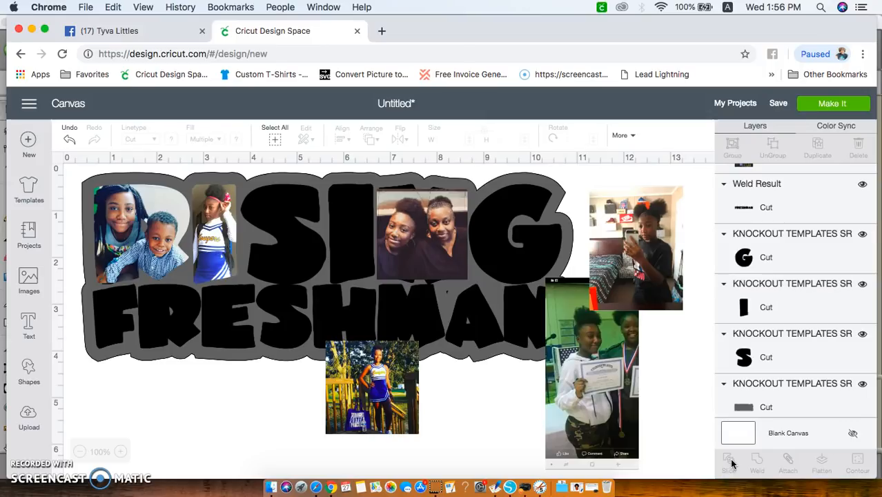
Undo the mistaken deletion of the photo-filled N slice and delete the surplus photo slivers around it instead
{"action": "left_click", "coordinate": [426, 197]}
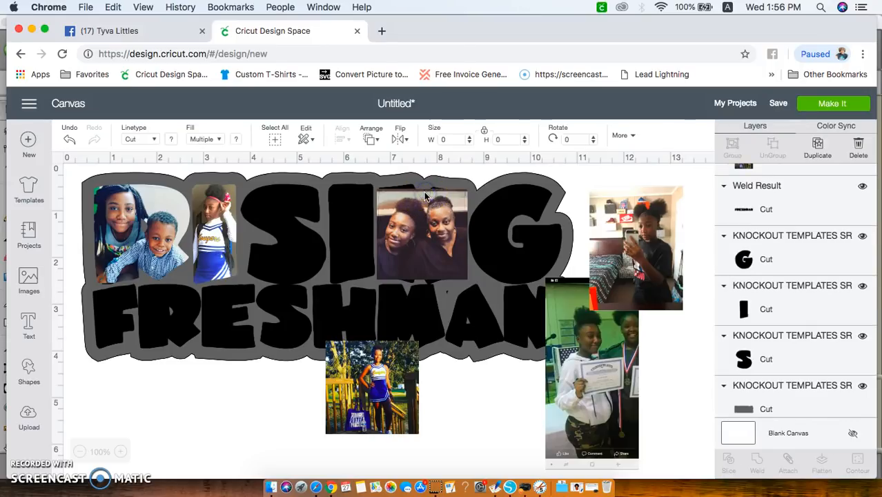
{"action": "left_click", "coordinate": [427, 200]}
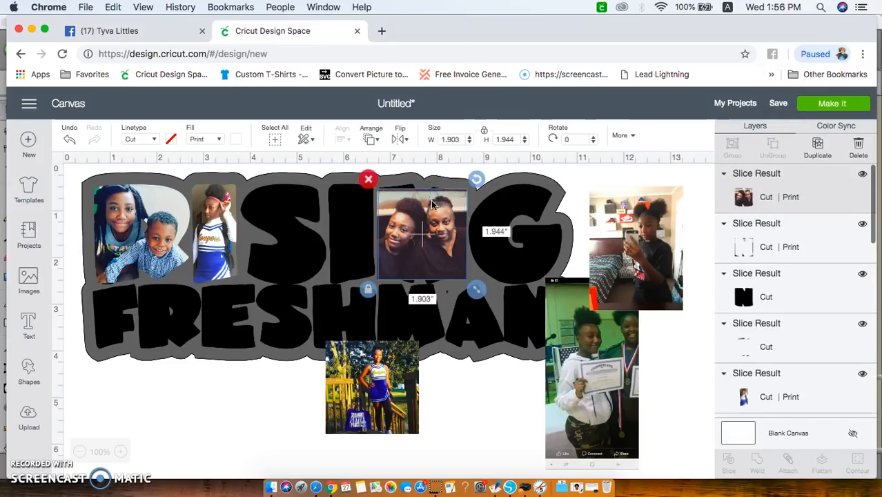
{"action": "key", "text": "Delete"}
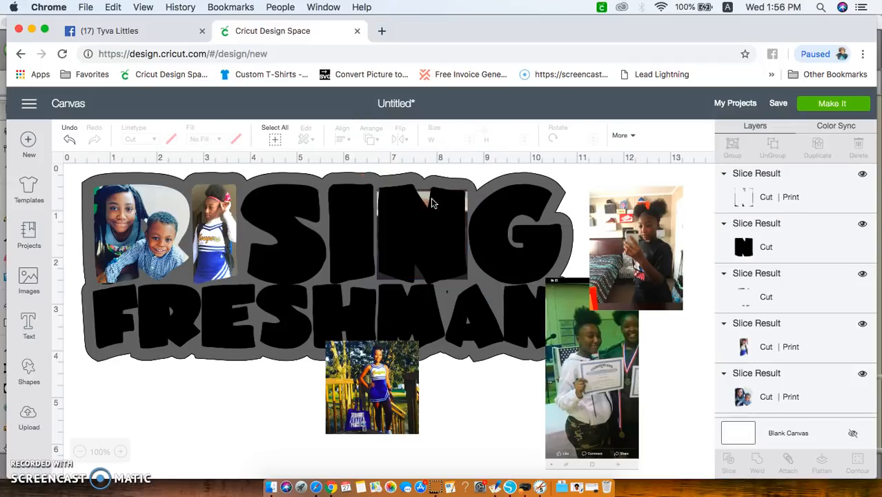
{"action": "left_click", "coordinate": [72, 141]}
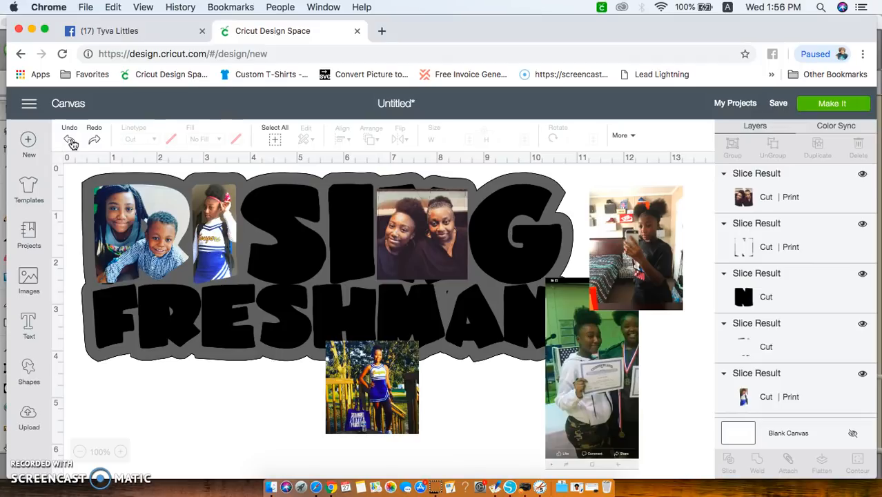
{"action": "left_click", "coordinate": [811, 240]}
Try to weld the photo-filled N slice with the black N slice, and undo the weld
{"action": "left_click", "coordinate": [799, 247]}
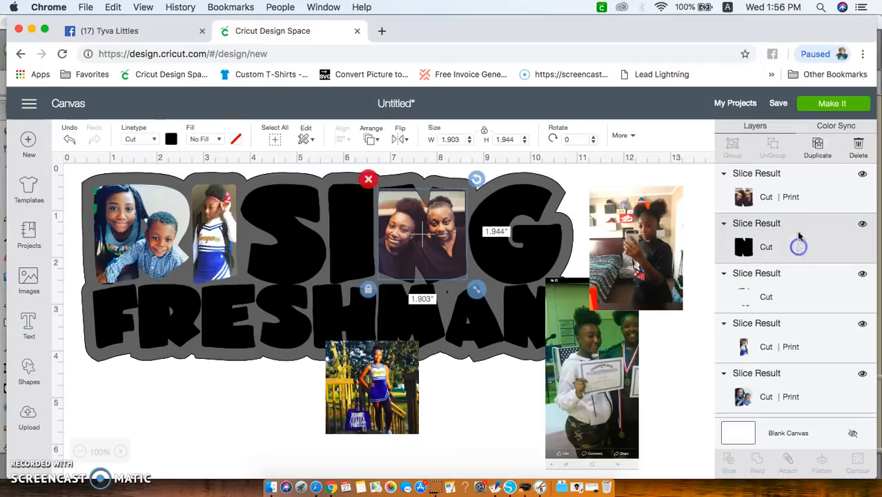
{"action": "left_click", "coordinate": [815, 199], "text": "shift"}
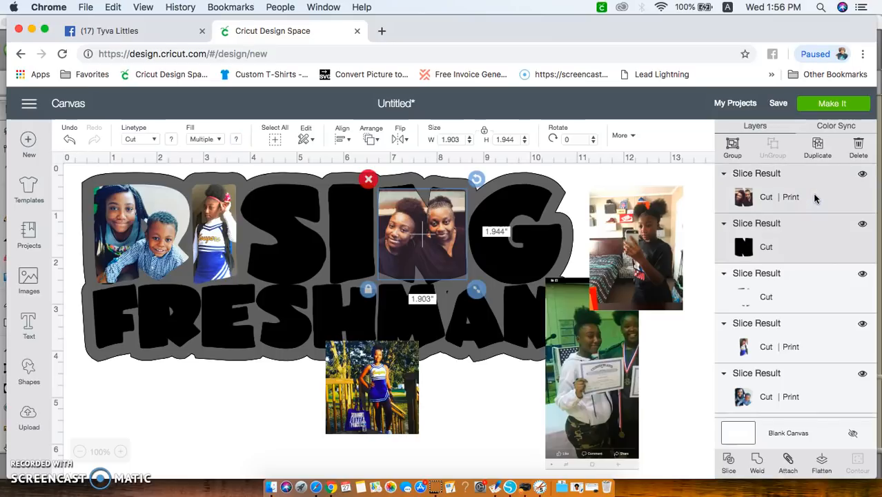
{"action": "left_click", "coordinate": [757, 463]}
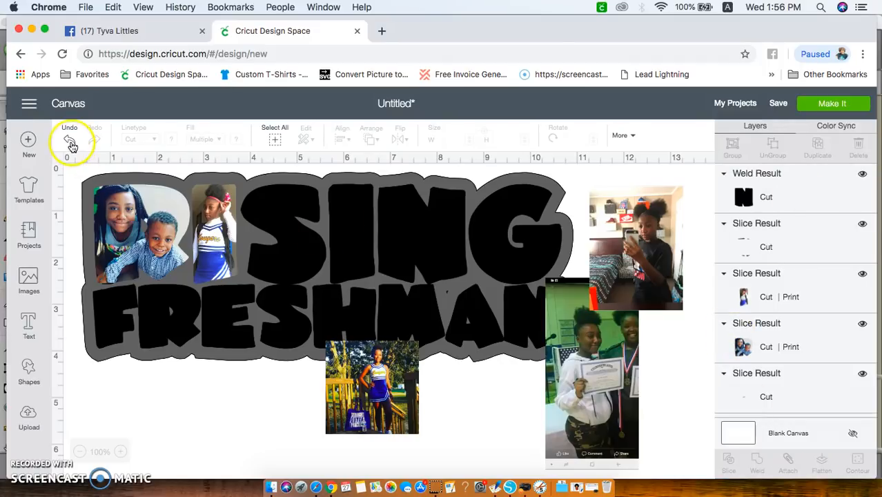
{"action": "left_click", "coordinate": [70, 142]}
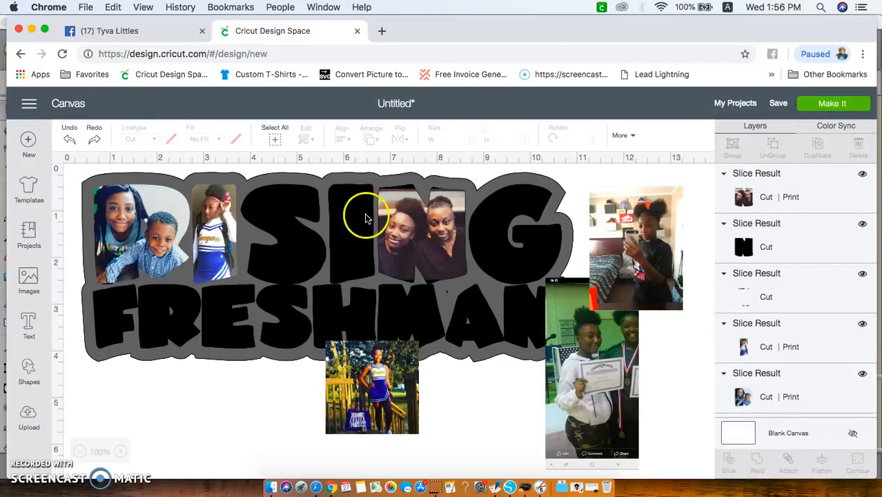
Weld the leftover black slivers of the N with the black N slice
{"action": "left_click", "coordinate": [805, 301]}
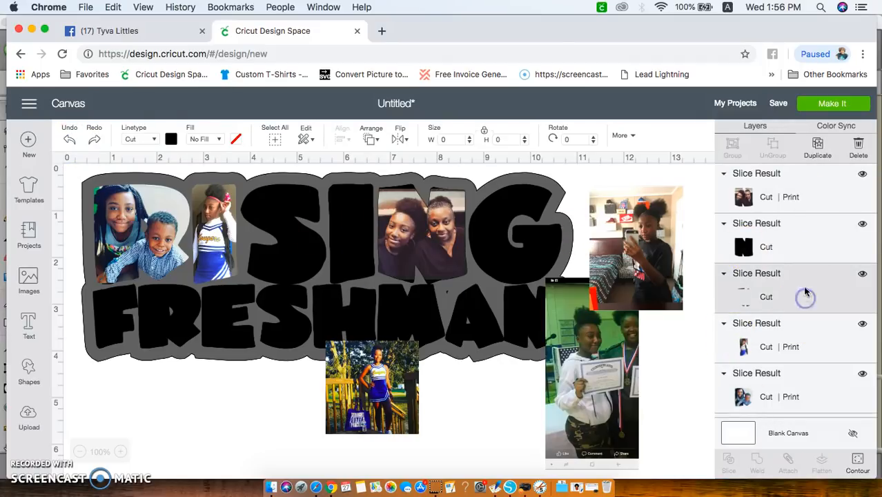
{"action": "left_click", "coordinate": [804, 251], "text": "shift"}
{"action": "left_click", "coordinate": [757, 462]}
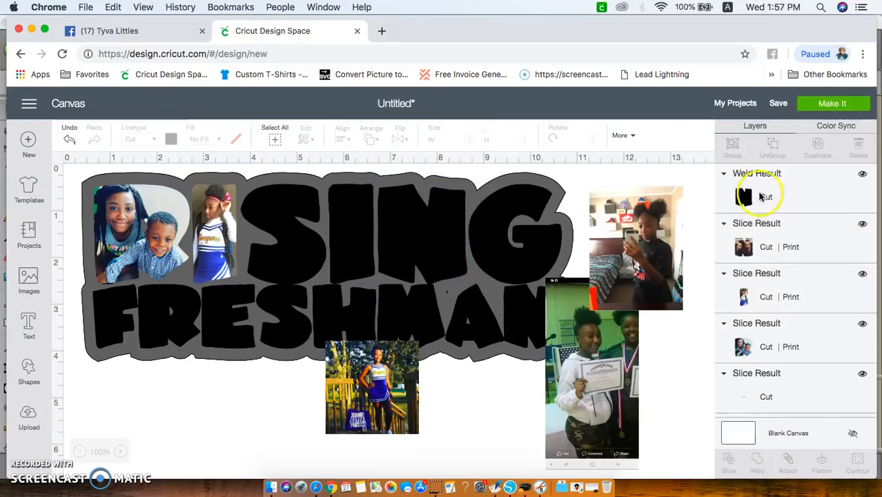
Bring the photo-filled N slice to the front and flatten it with the welded black N
{"action": "left_click", "coordinate": [802, 248]}
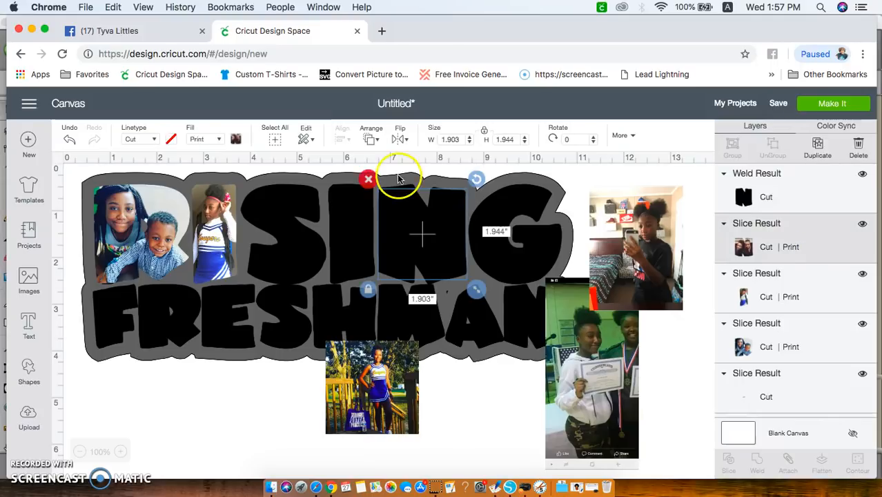
{"action": "left_click", "coordinate": [371, 138]}
{"action": "left_click", "coordinate": [391, 224]}
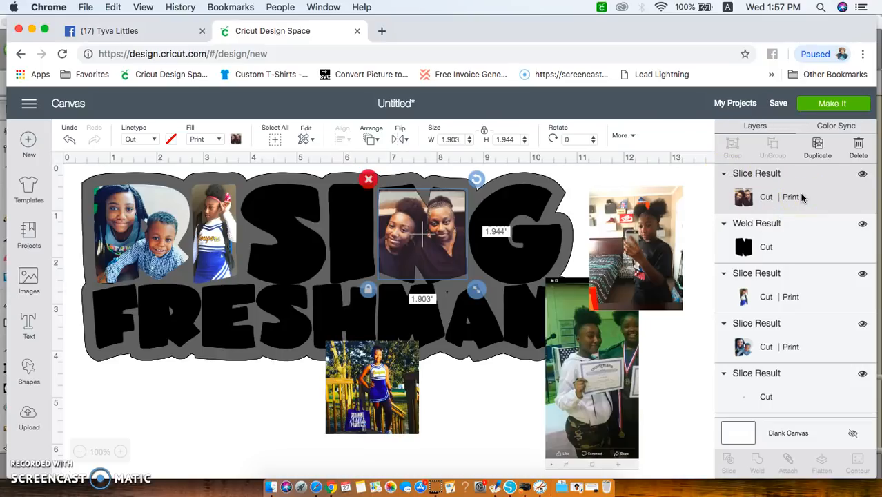
{"action": "left_click", "coordinate": [789, 240], "text": "shift"}
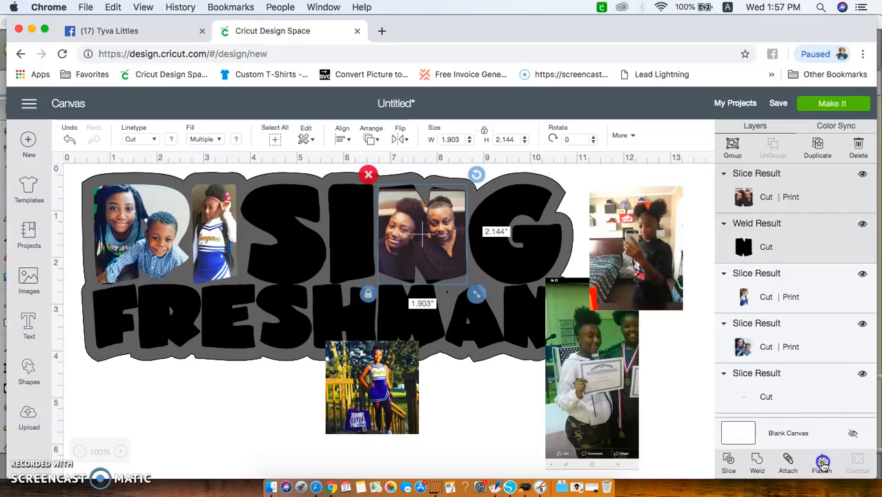
{"action": "left_click", "coordinate": [822, 463]}
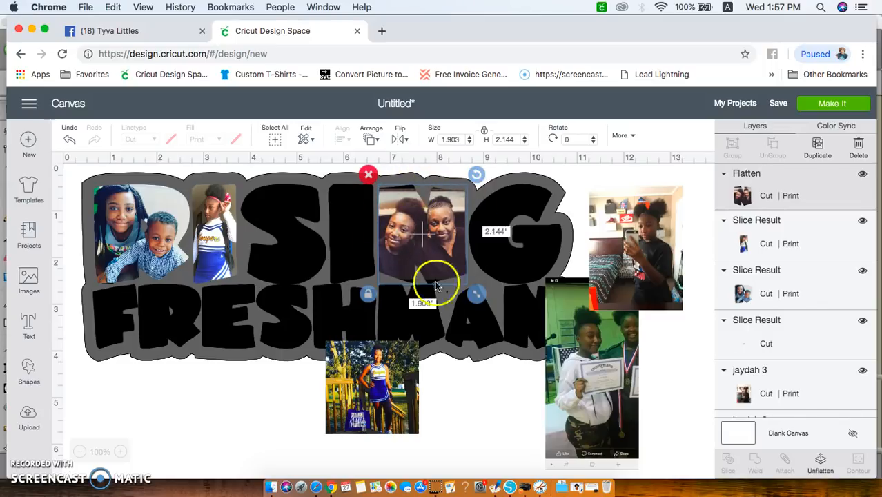
Shift the flattened photo N slightly left, toward the second I of RISING
{"action": "left_click", "coordinate": [446, 234]}
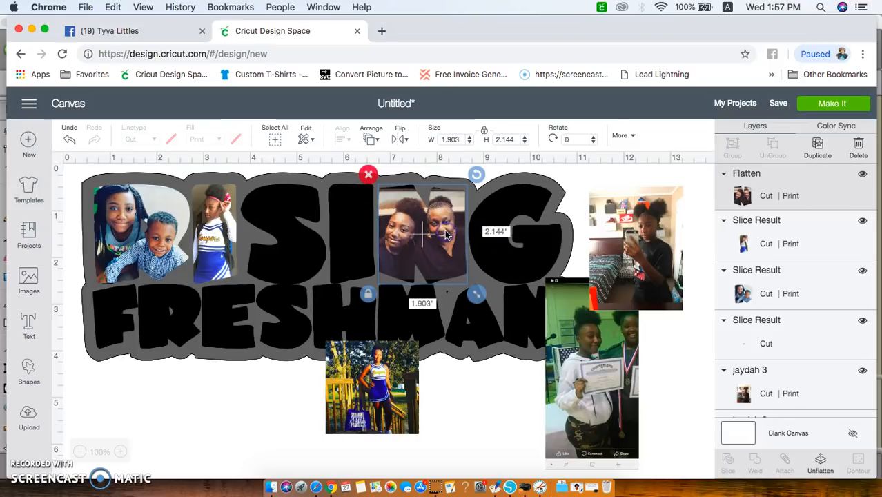
{"action": "left_click", "coordinate": [443, 286]}
{"action": "left_click_drag", "start_coordinate": [441, 250], "coordinate": [430, 251]}
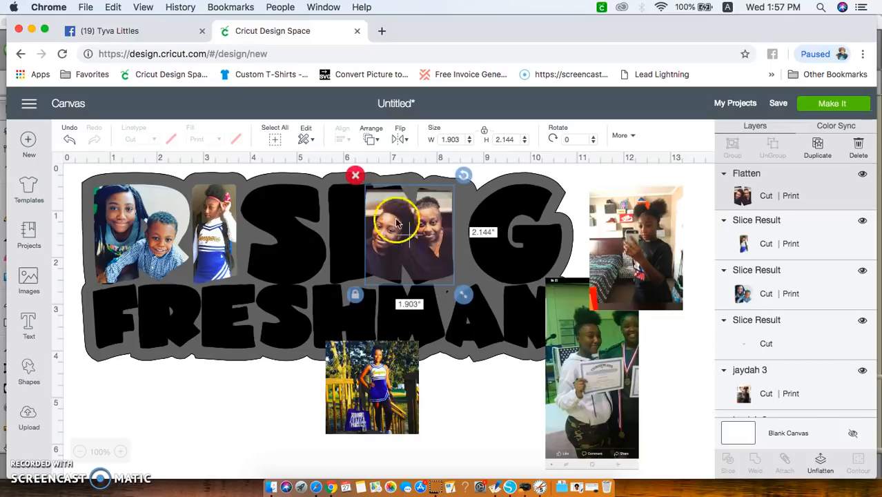
Undo the last shift of the photo N, and place the wooden-fence cheerleader photo over the second I, enlarged to about 2.24 in
{"action": "left_click", "coordinate": [69, 141]}
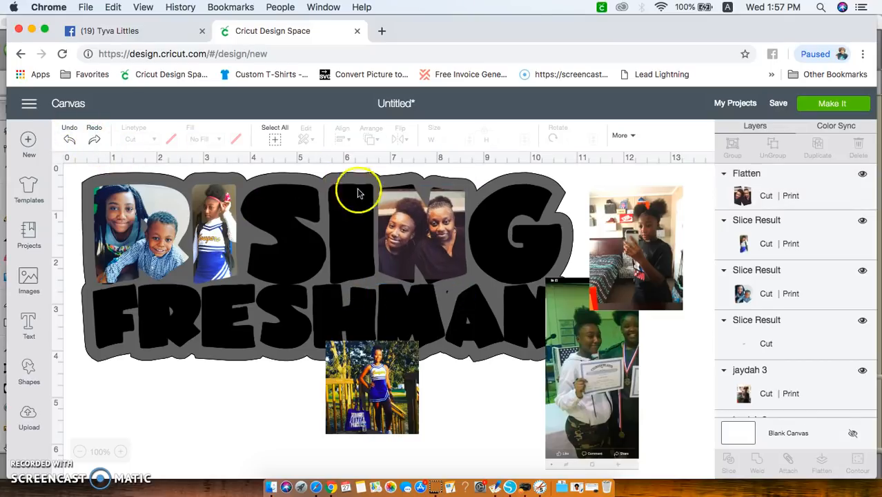
{"action": "left_click_drag", "start_coordinate": [382, 399], "coordinate": [339, 208]}
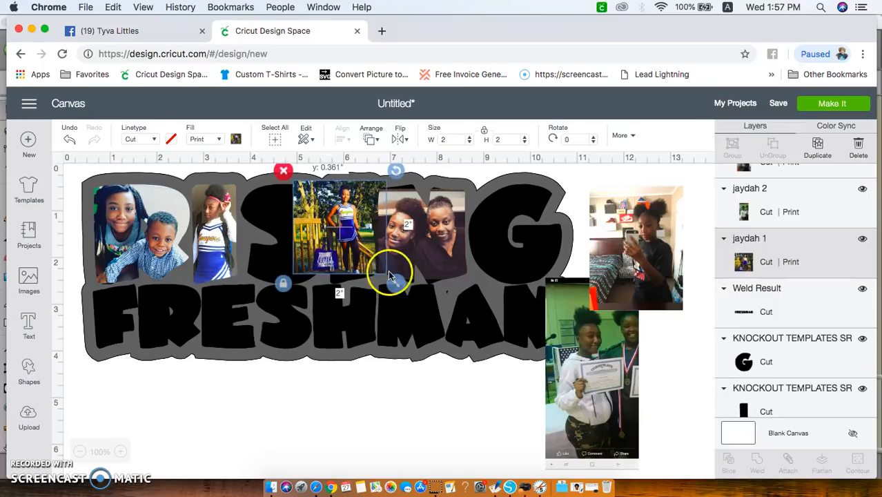
{"action": "left_click_drag", "start_coordinate": [395, 289], "coordinate": [406, 296]}
{"action": "left_click", "coordinate": [350, 248]}
{"action": "mouse_move", "coordinate": [350, 253]}
{"action": "left_mouse_down"}
{"action": "mouse_move", "coordinate": [339, 263]}
{"action": "mouse_move", "coordinate": [357, 253]}
{"action": "left_mouse_up"}
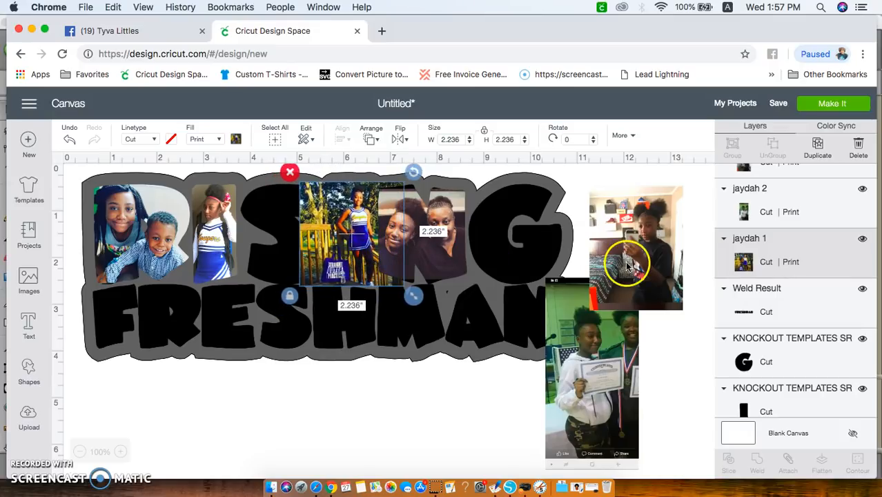
Slice the wooden-fence cheerleader photo with the black second I of RISING and delete the leftover photo background and black I
{"action": "left_click", "coordinate": [787, 402], "text": "shift"}
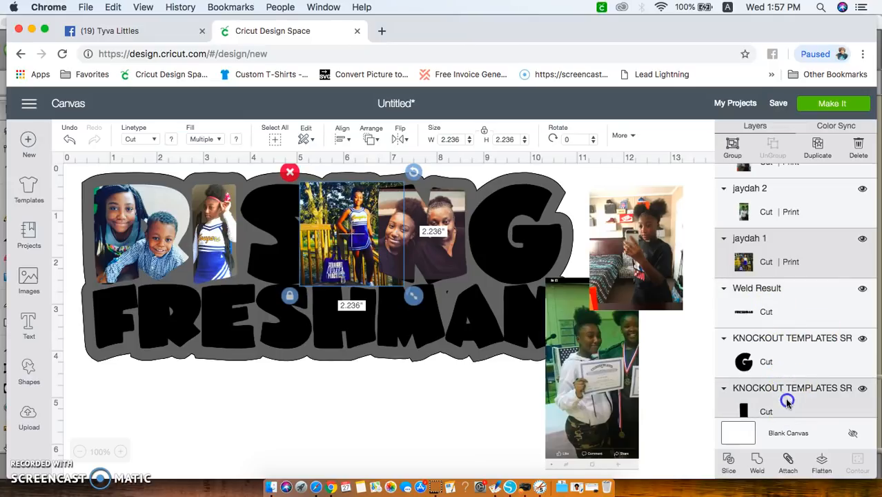
{"action": "left_click", "coordinate": [730, 462]}
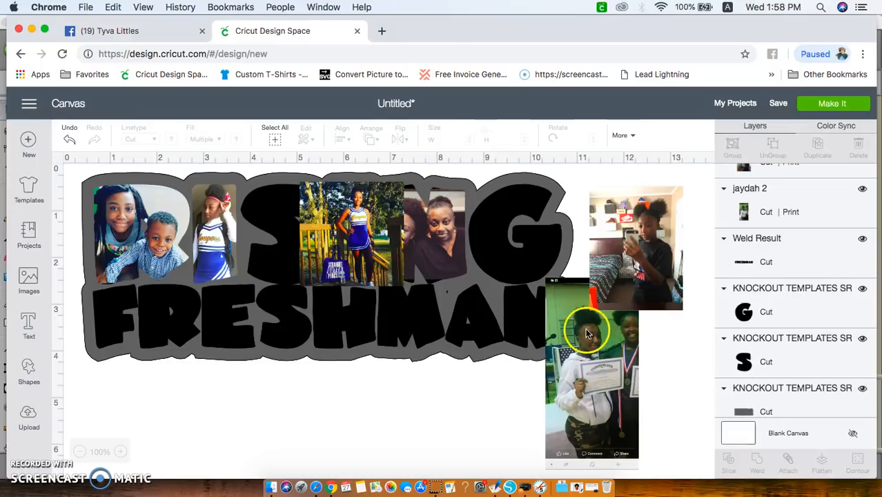
{"action": "left_click", "coordinate": [326, 188]}
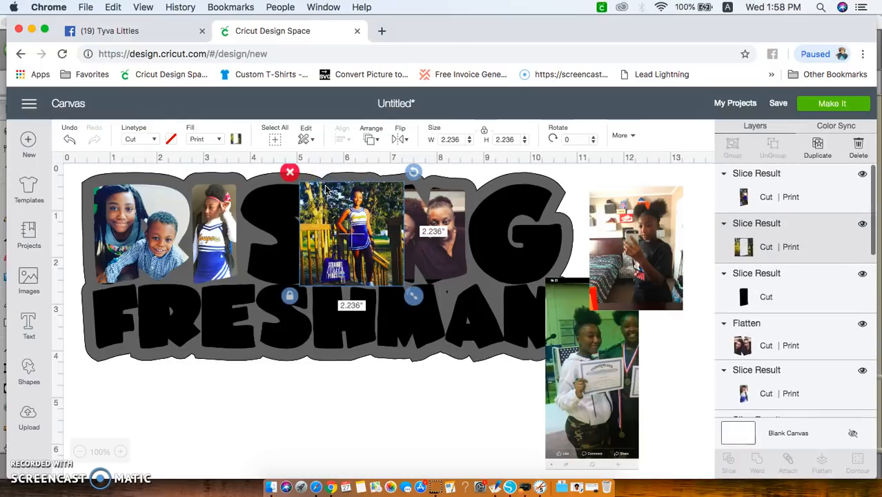
{"action": "key", "text": "Delete"}
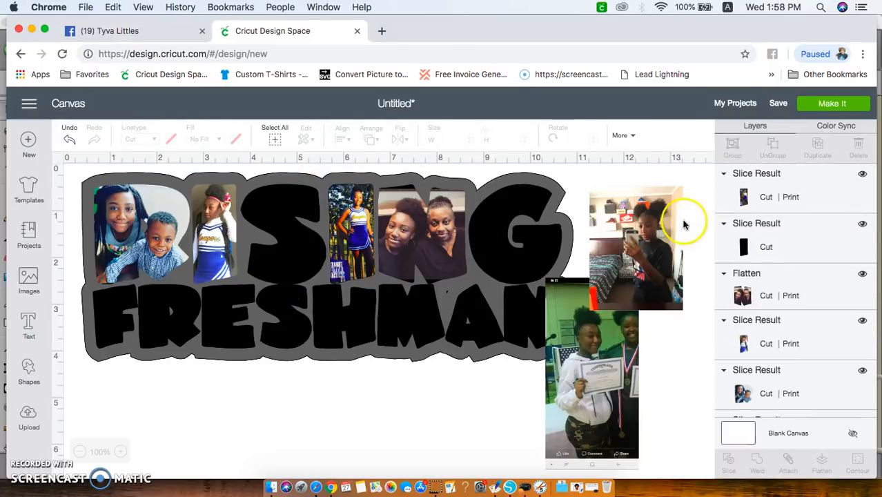
{"action": "left_click", "coordinate": [798, 246]}
{"action": "key", "text": "Delete"}
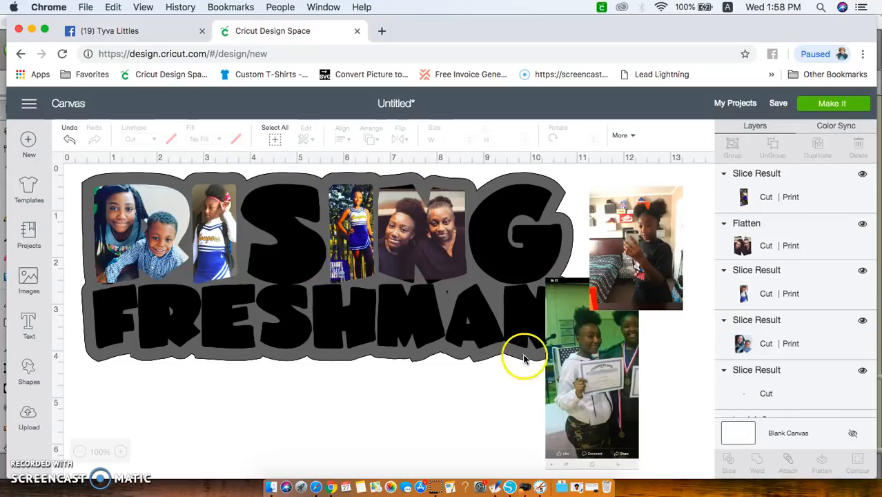
Move the certificate photo over the G, try slicing with the black S selected, and undo the slice
{"action": "left_click_drag", "start_coordinate": [545, 381], "coordinate": [536, 290]}
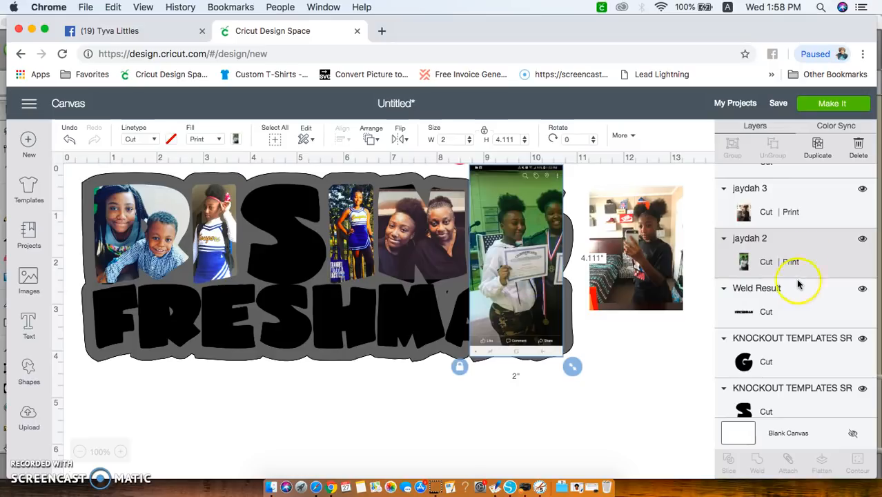
{"action": "scroll", "coordinate": [793, 292], "scroll_direction": "down", "scroll_amount": 3}
{"action": "left_click", "coordinate": [794, 290], "text": "shift"}
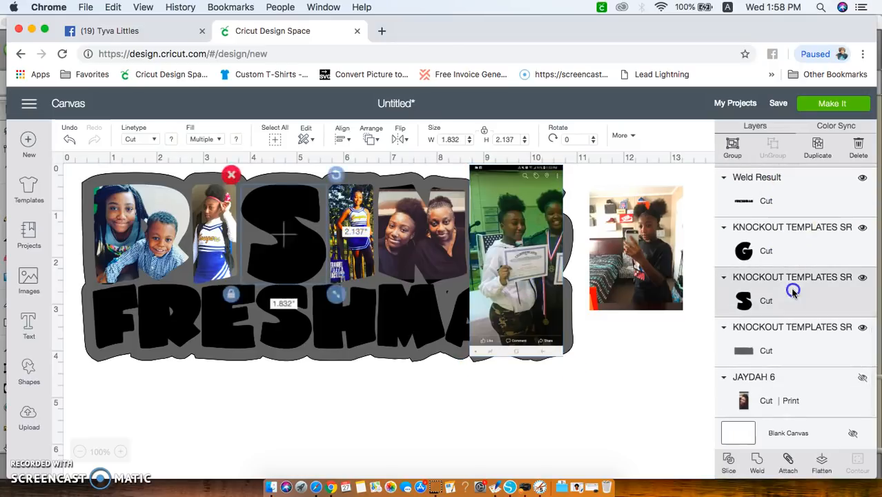
{"action": "left_click", "coordinate": [728, 464]}
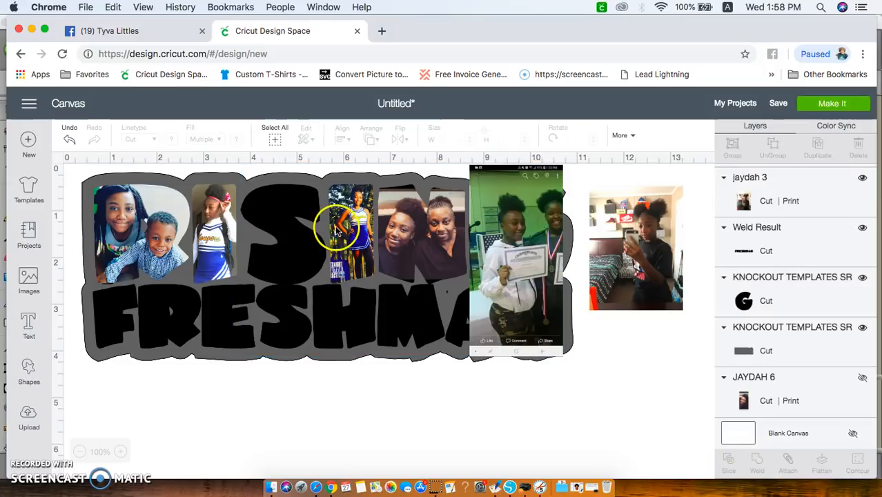
{"action": "left_click", "coordinate": [69, 140]}
{"action": "left_click", "coordinate": [69, 141]}
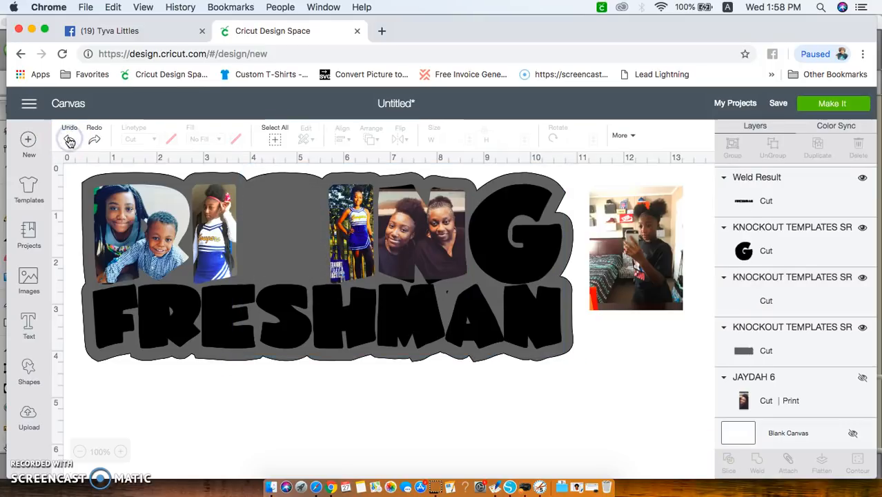
Try slicing the certificate photo at its original size with the black G, and undo the slice
{"action": "left_click", "coordinate": [806, 246]}
{"action": "left_click", "coordinate": [532, 342], "text": "shift"}
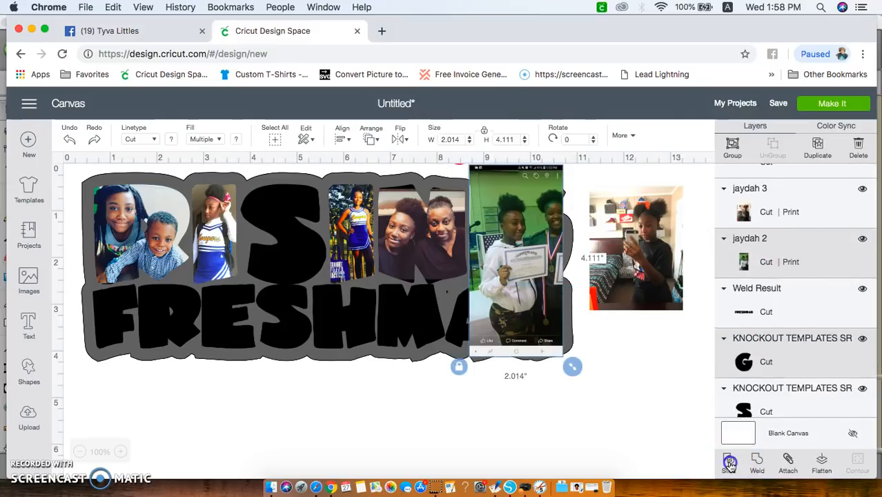
{"action": "left_click", "coordinate": [729, 462]}
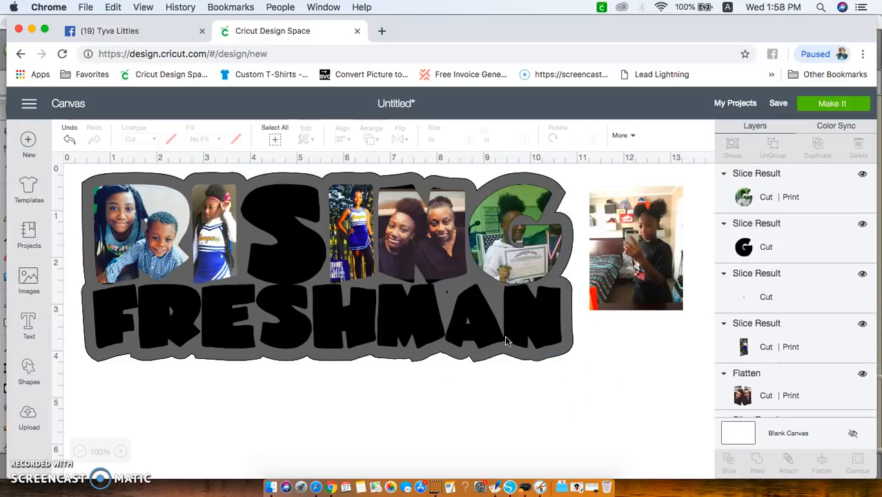
{"action": "left_click", "coordinate": [70, 140]}
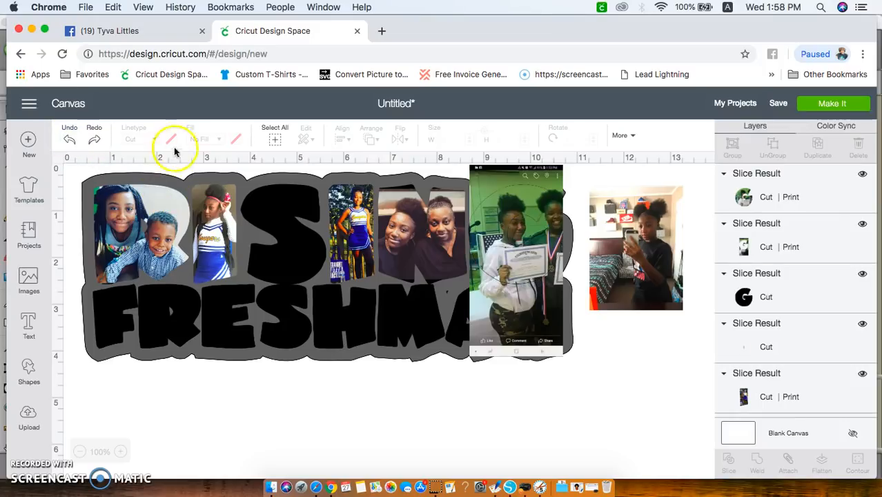
{"action": "left_click", "coordinate": [70, 140]}
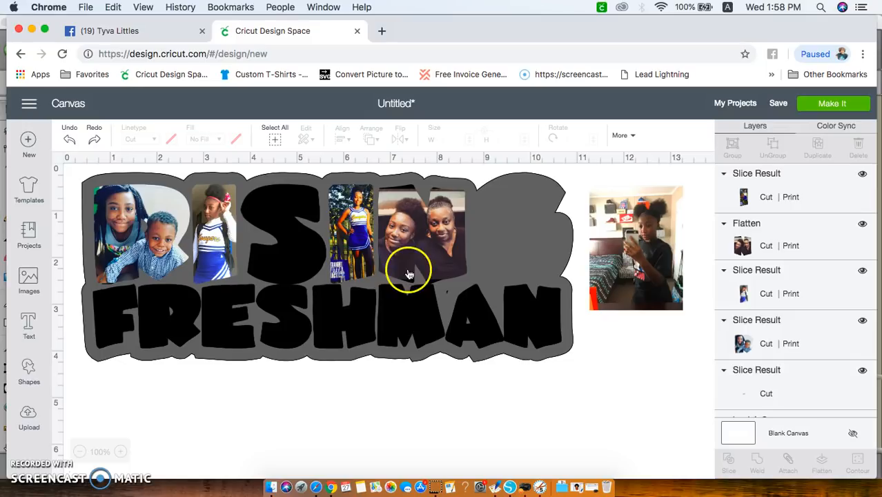
Place the certificate photo over the G of RISING and enlarge it to 2.5 by 5.139 in
{"action": "left_click", "coordinate": [550, 266]}
{"action": "scroll", "coordinate": [826, 265], "scroll_direction": "down", "scroll_amount": 2}
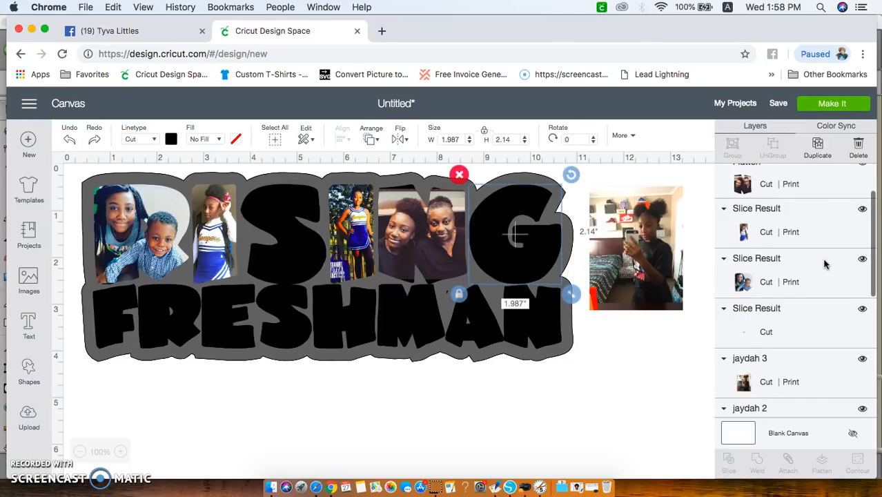
{"action": "scroll", "coordinate": [826, 265], "scroll_direction": "up", "scroll_amount": 2}
{"action": "left_click", "coordinate": [605, 389]}
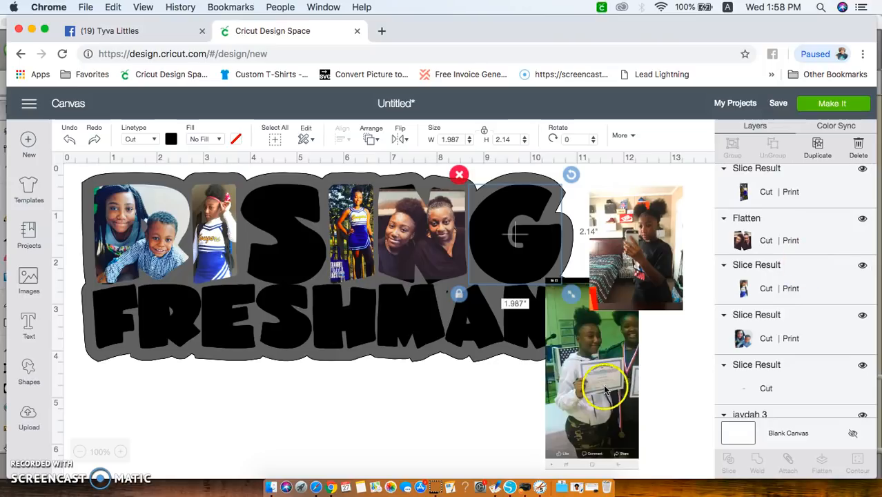
{"action": "left_click_drag", "start_coordinate": [606, 393], "coordinate": [527, 282]}
{"action": "left_click_drag", "start_coordinate": [488, 205], "coordinate": [476, 204]}
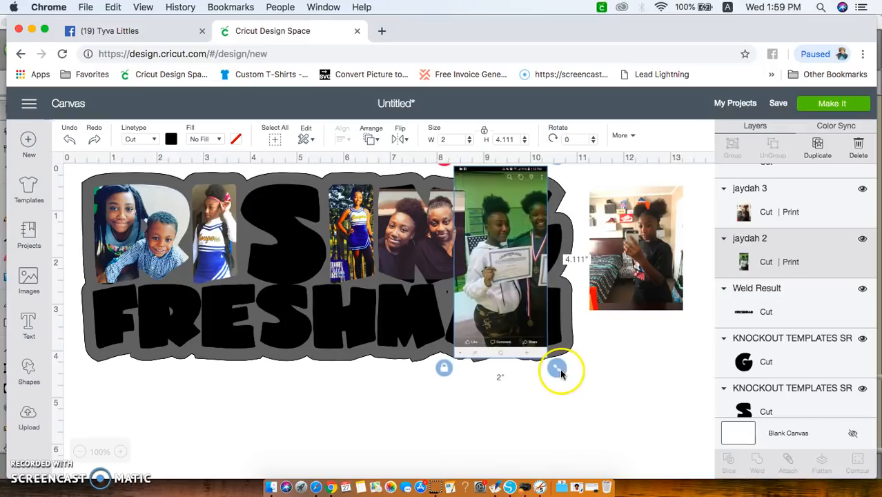
{"action": "left_click_drag", "start_coordinate": [584, 399], "coordinate": [584, 400]}
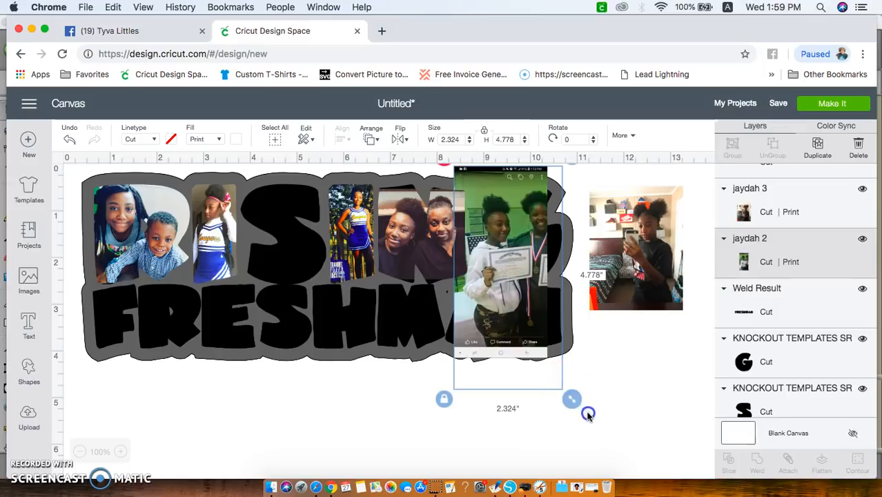
{"action": "left_click_drag", "start_coordinate": [590, 418], "coordinate": [590, 417]}
{"action": "mouse_move", "coordinate": [548, 319]}
{"action": "left_mouse_down"}
{"action": "mouse_move", "coordinate": [614, 329]}
{"action": "mouse_move", "coordinate": [541, 323]}
{"action": "mouse_move", "coordinate": [537, 313]}
{"action": "left_mouse_up"}
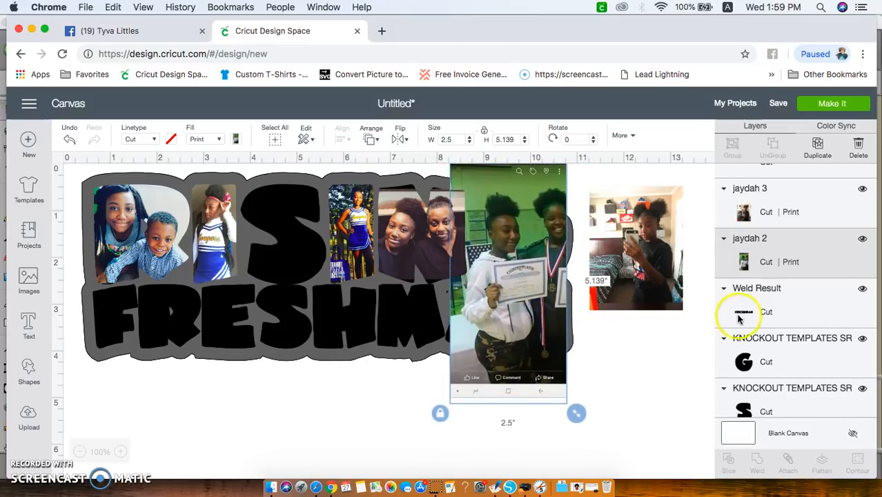
Try slicing the enlarged certificate photo with the black G, and undo the slice
{"action": "left_click", "coordinate": [791, 357], "text": "shift"}
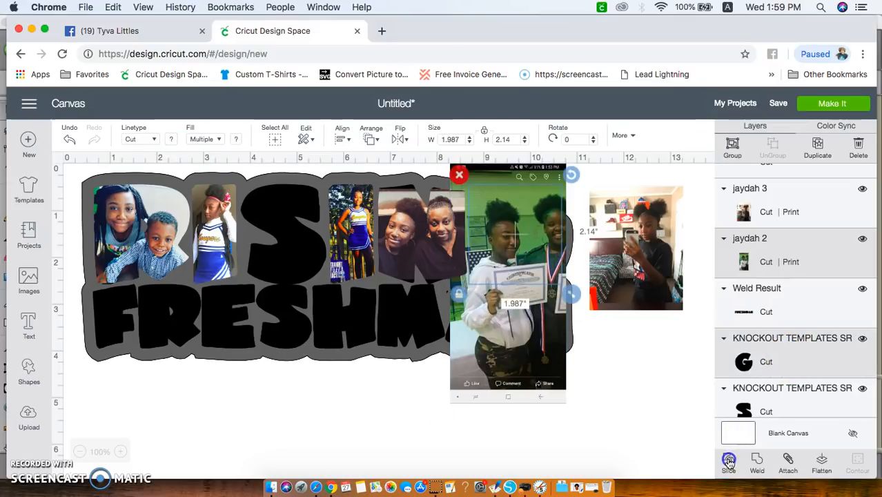
{"action": "left_click", "coordinate": [729, 460]}
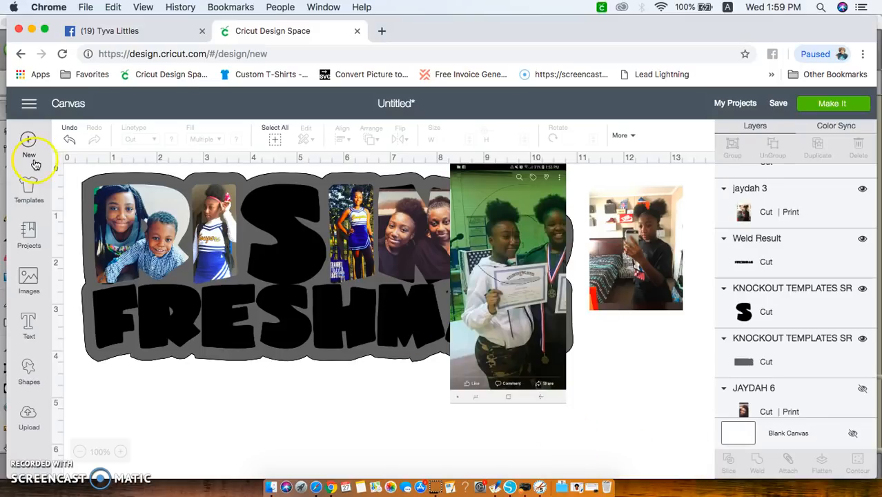
{"action": "left_click", "coordinate": [70, 139]}
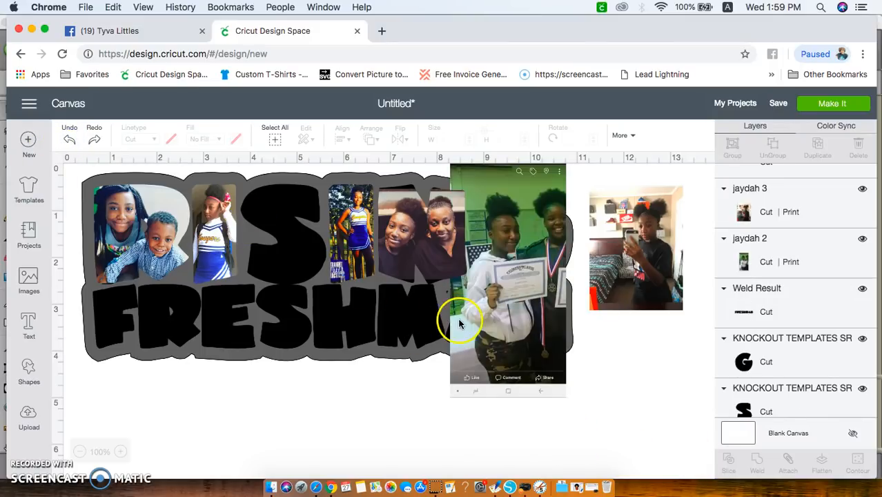
Shift the certificate photo slightly toward the N, slice it with the black G, and delete the leftover photo background
{"action": "left_click_drag", "start_coordinate": [535, 358], "coordinate": [527, 358]}
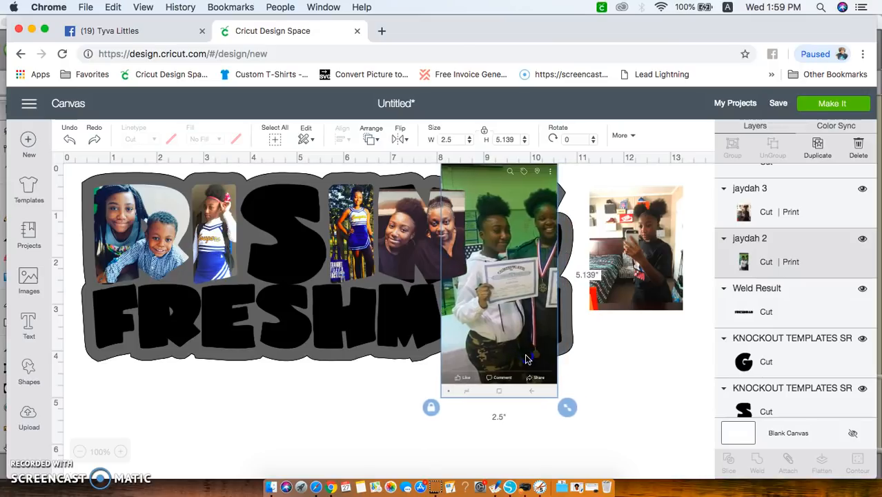
{"action": "left_click", "coordinate": [808, 356], "text": "shift"}
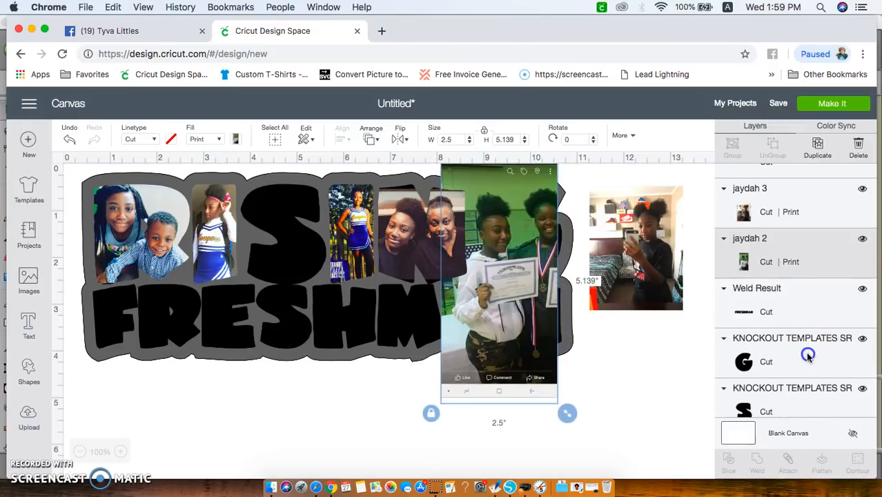
{"action": "left_click", "coordinate": [729, 459]}
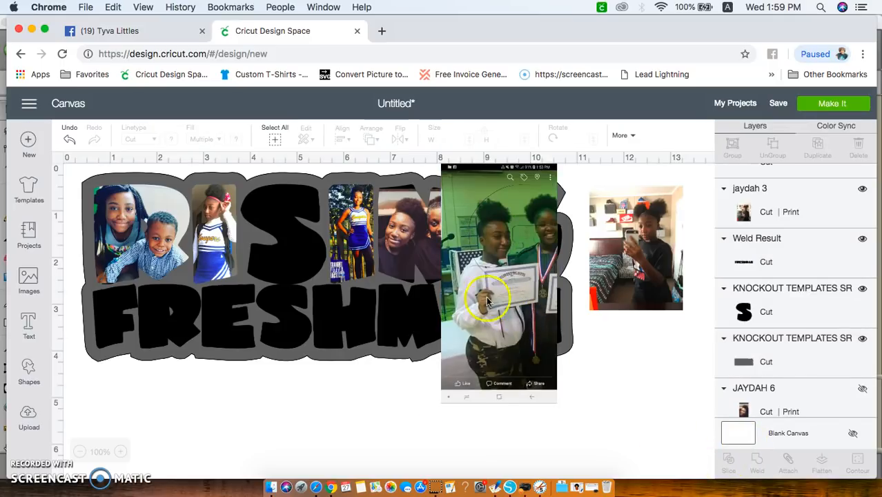
{"action": "left_click", "coordinate": [501, 384]}
{"action": "key", "text": "Delete"}
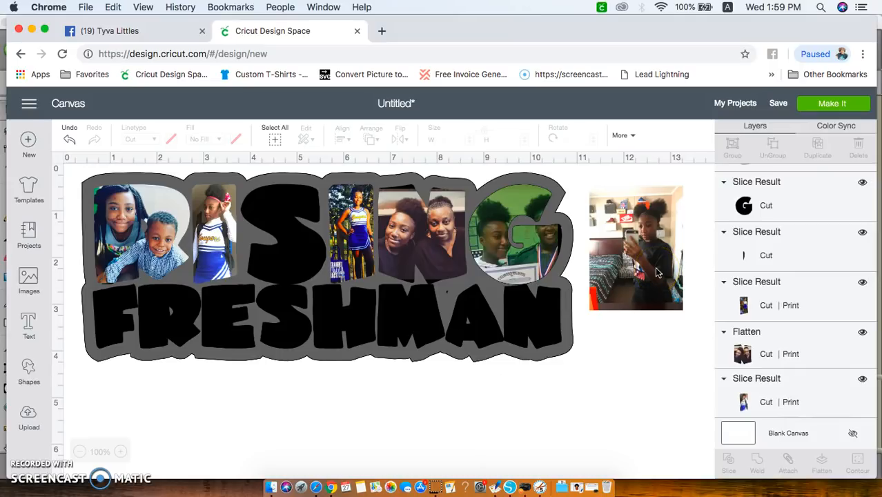
Weld the leftover black sliver of the G with the black G slice
{"action": "left_click", "coordinate": [783, 238]}
{"action": "left_click", "coordinate": [795, 197]}
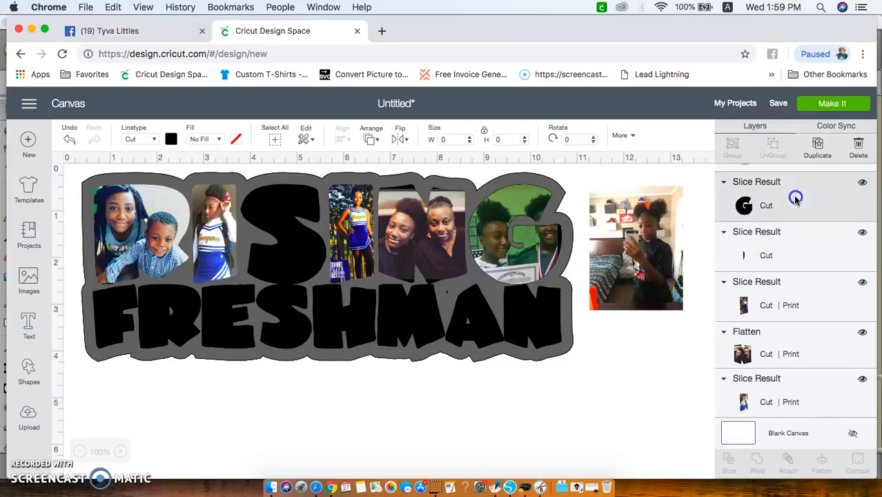
{"action": "left_click", "coordinate": [790, 252], "text": "shift"}
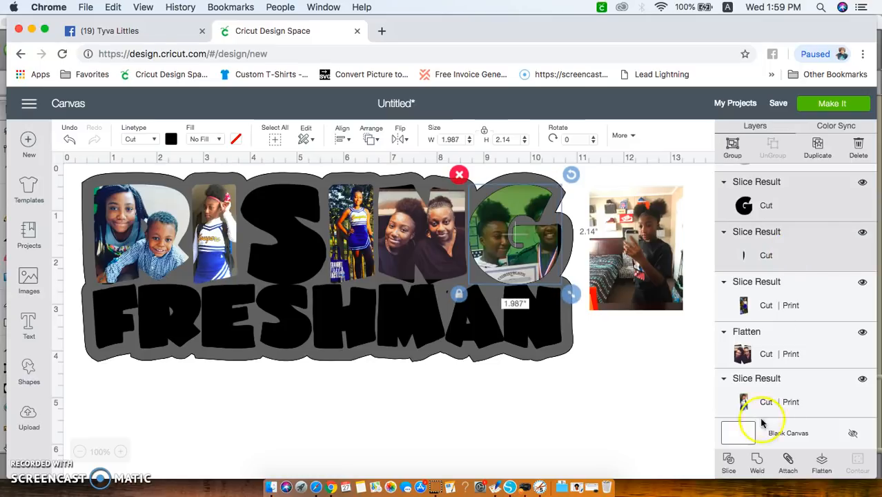
{"action": "left_click", "coordinate": [757, 461]}
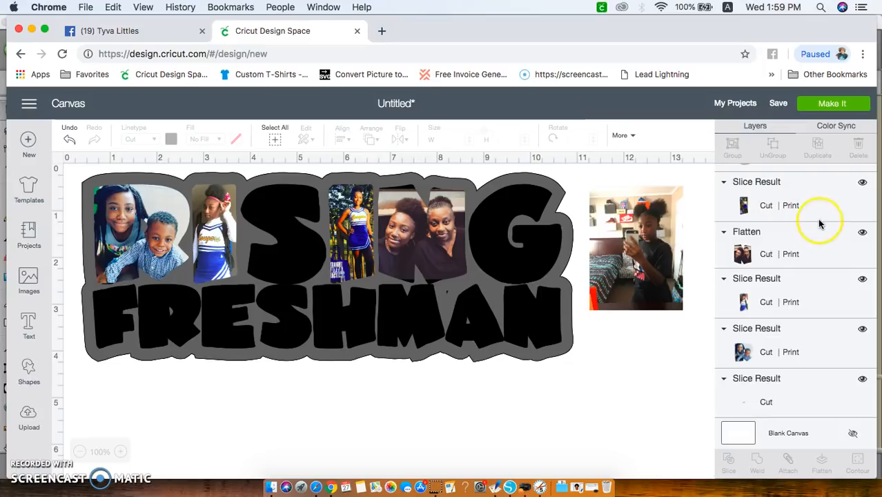
Bring the photo-filled G slice to the front and flatten it with the welded black G
{"action": "scroll", "coordinate": [801, 238], "scroll_direction": "up", "scroll_amount": 3}
{"action": "left_click", "coordinate": [801, 246]}
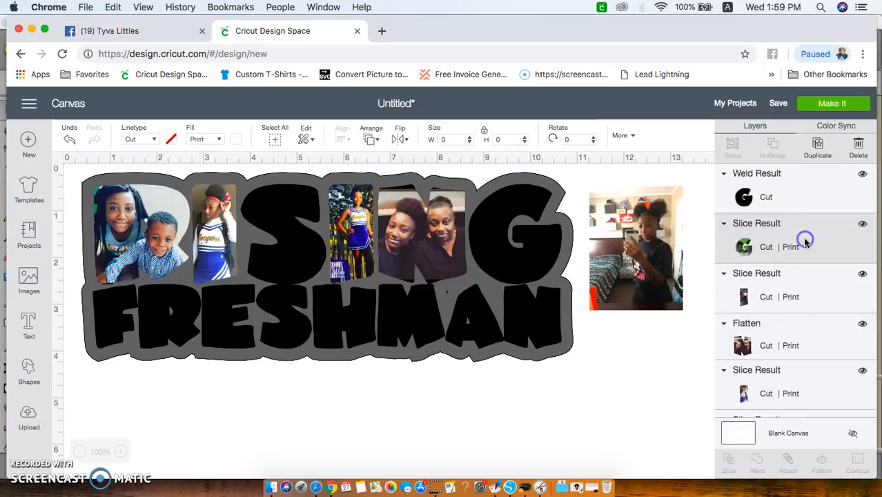
{"action": "left_click", "coordinate": [371, 139]}
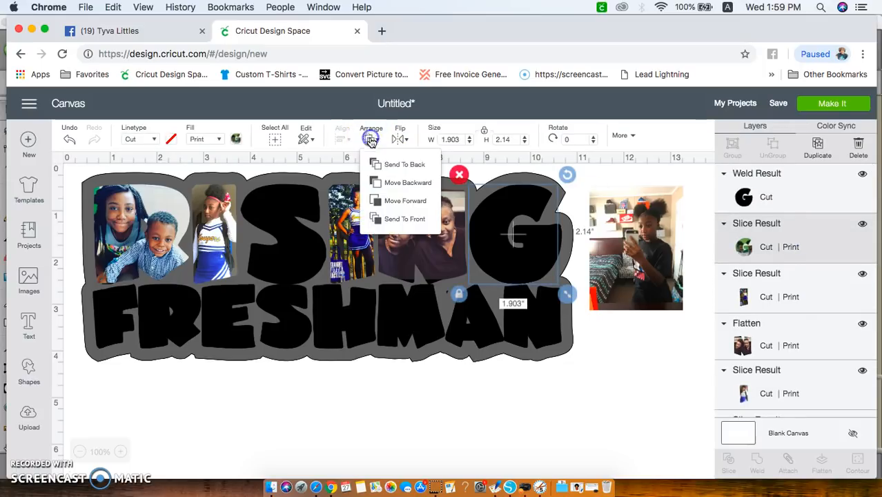
{"action": "left_click", "coordinate": [395, 219]}
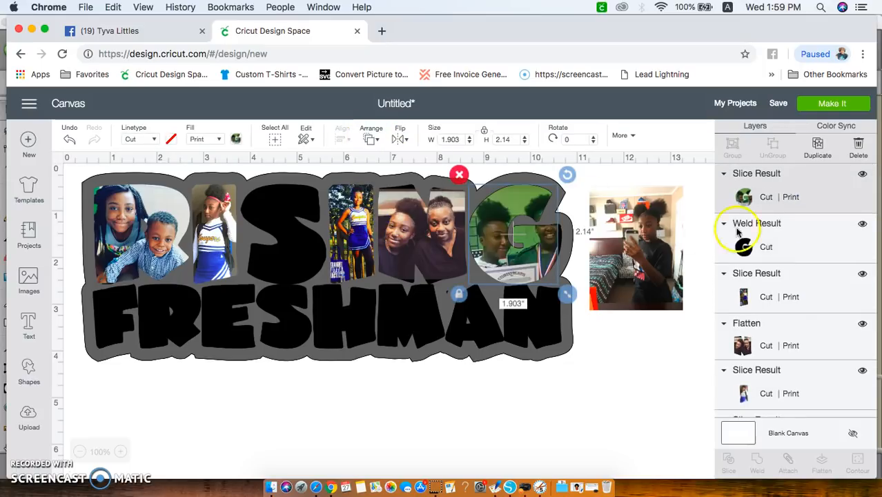
{"action": "left_click", "coordinate": [820, 247], "text": "shift"}
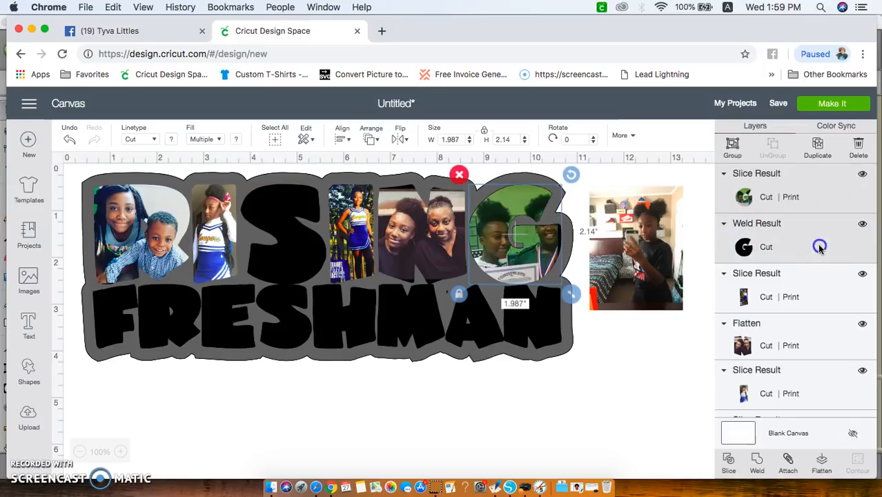
{"action": "left_click", "coordinate": [822, 462]}
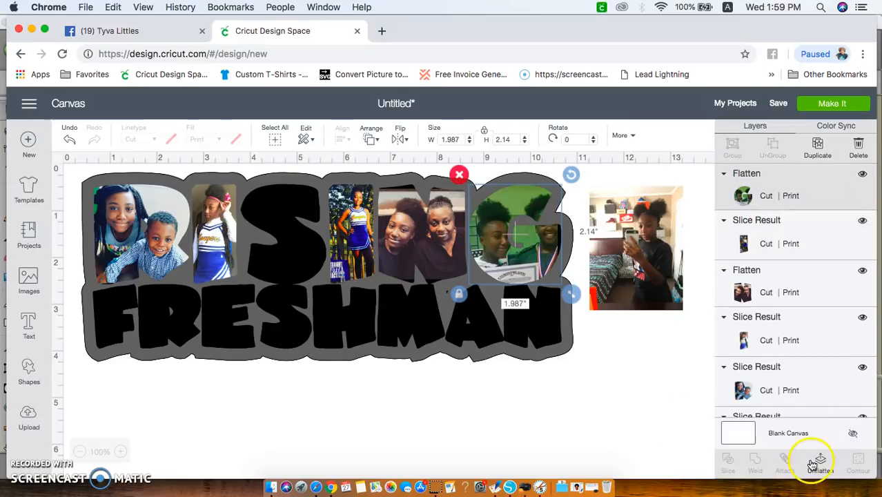
Place the mirror selfie photo over the S of RISING and slice it with the black S
{"action": "left_click_drag", "start_coordinate": [637, 267], "coordinate": [290, 249]}
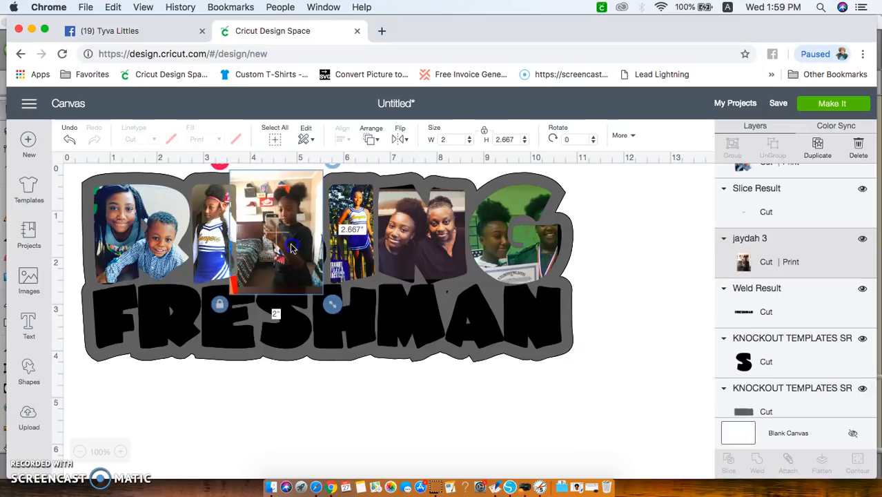
{"action": "left_click", "coordinate": [790, 354]}
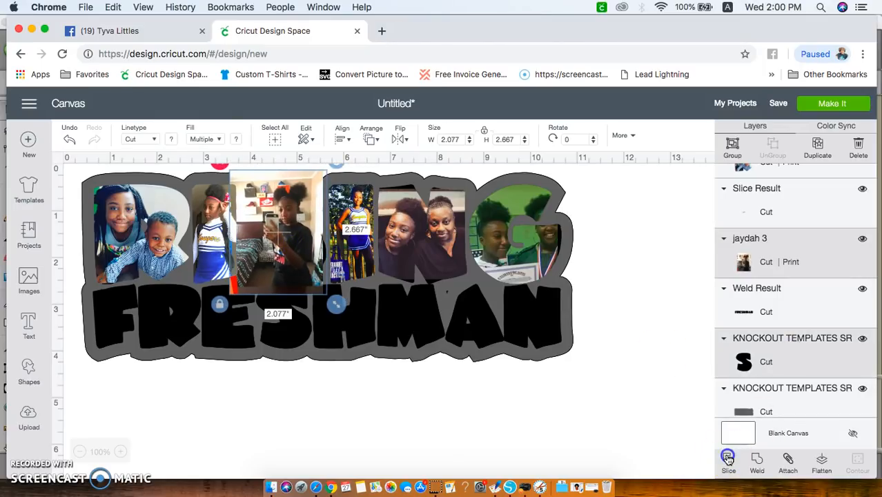
{"action": "left_click", "coordinate": [728, 458]}
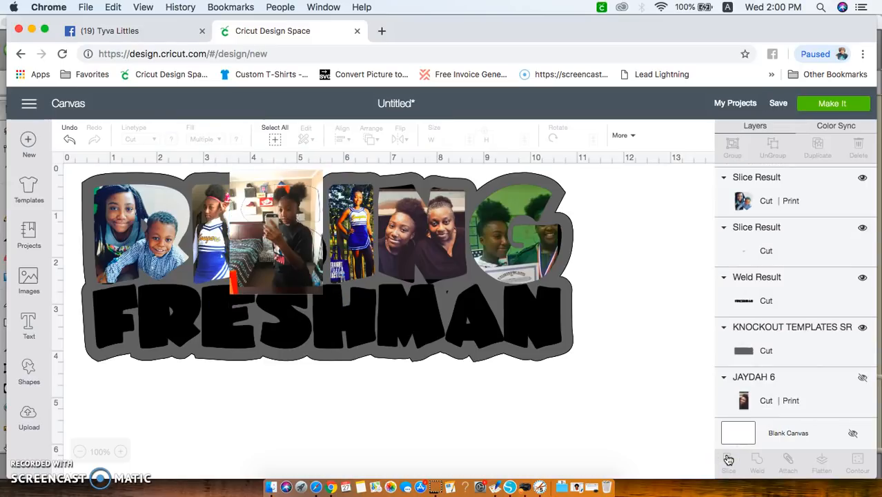